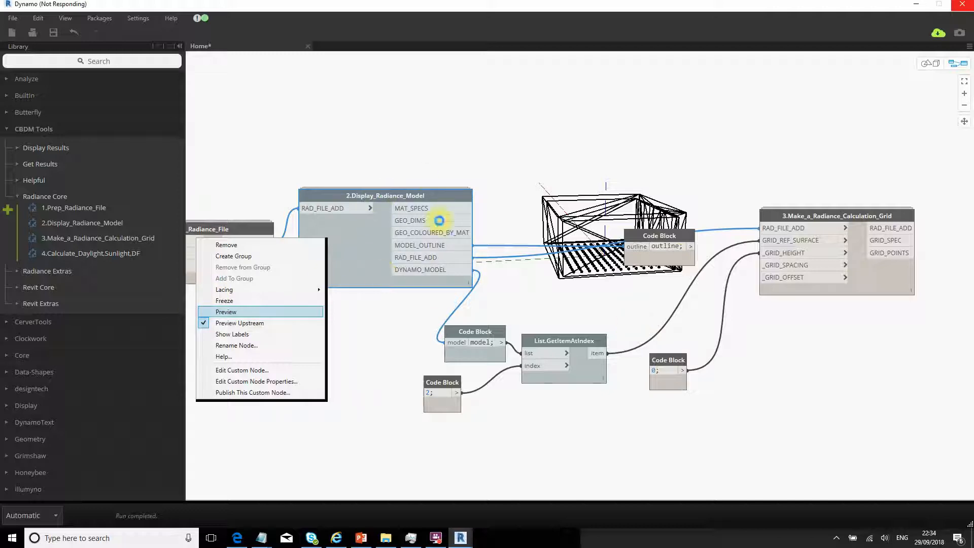
- Tick Preview on 2.Display_Radiance_Model so the building shows as a shaded solid box
left_click(431, 539)
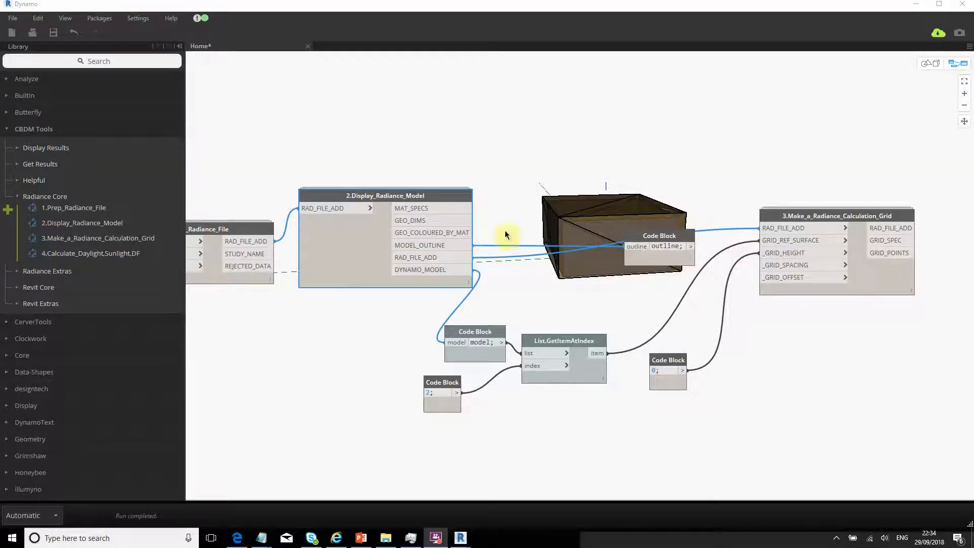
left_click(596, 207)
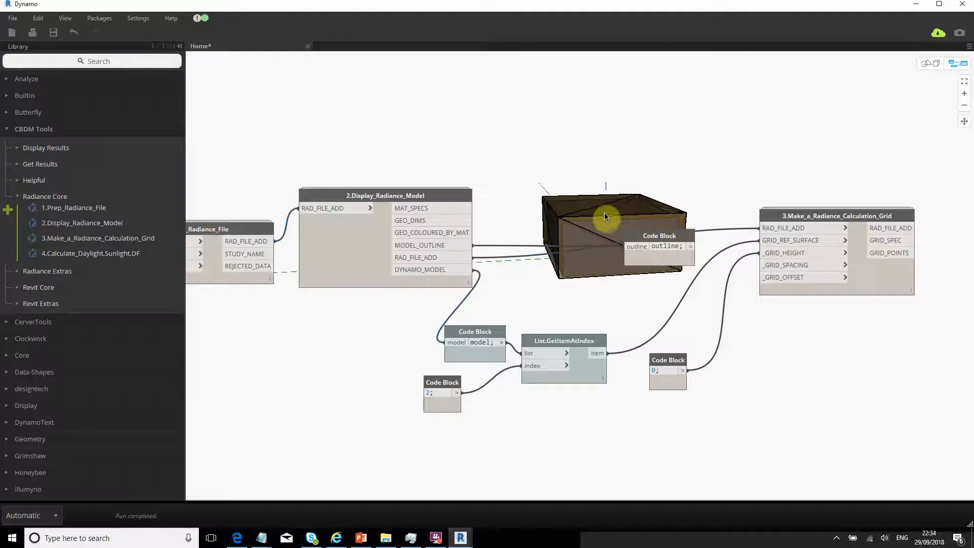
key("ctrl+b")
right_click_drag(622, 215, 599, 228)
right_click_drag(604, 328, 604, 340)
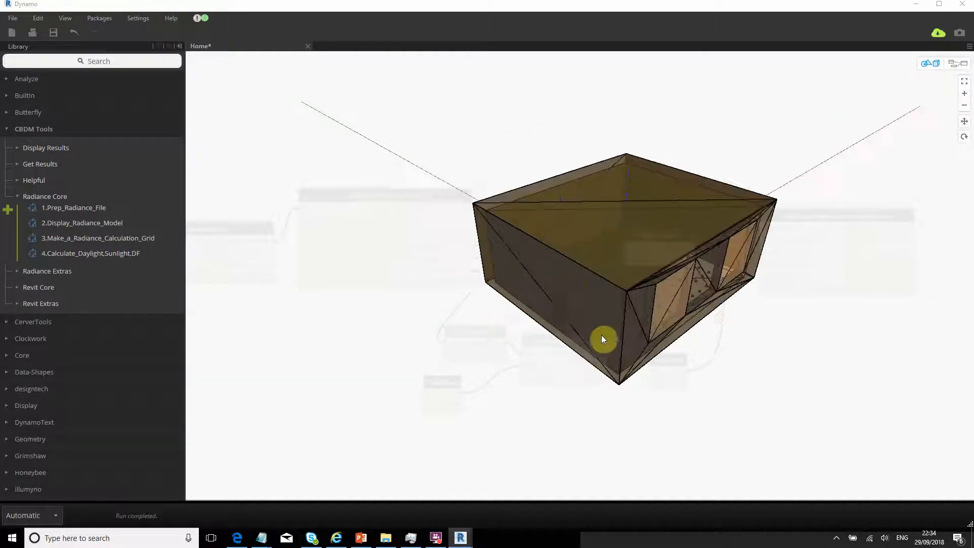
key("ctrl+b")
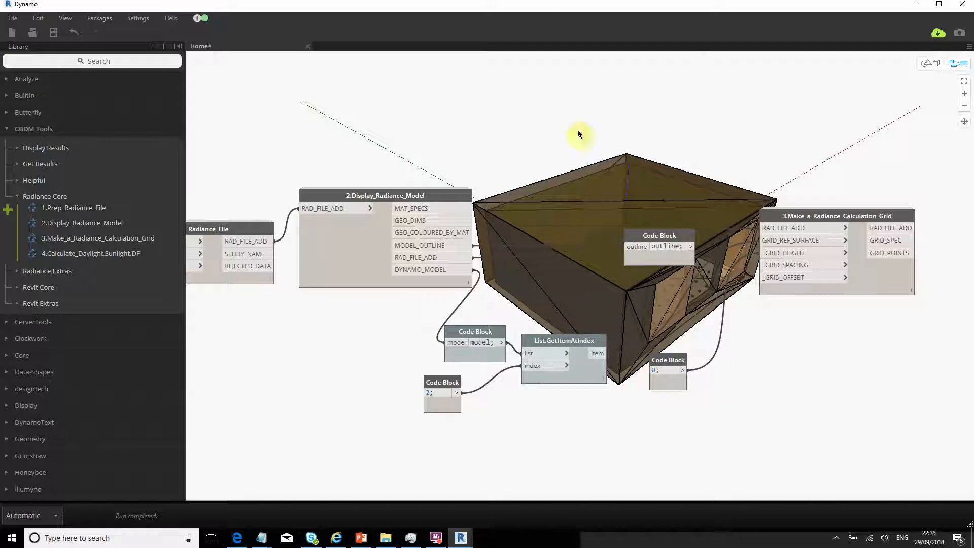
key("ctrl+b")
mouse_move(671, 383)
right_mouse_down()
mouse_move(526, 393)
mouse_move(657, 342)
mouse_move(663, 283)
mouse_move(661, 359)
mouse_move(670, 375)
mouse_move(653, 387)
right_mouse_up()
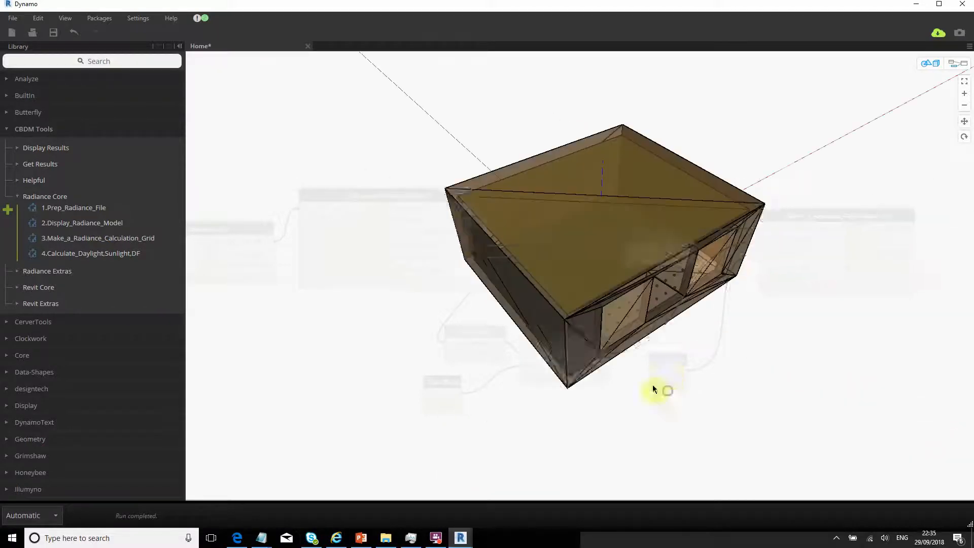
key("ctrl+b")
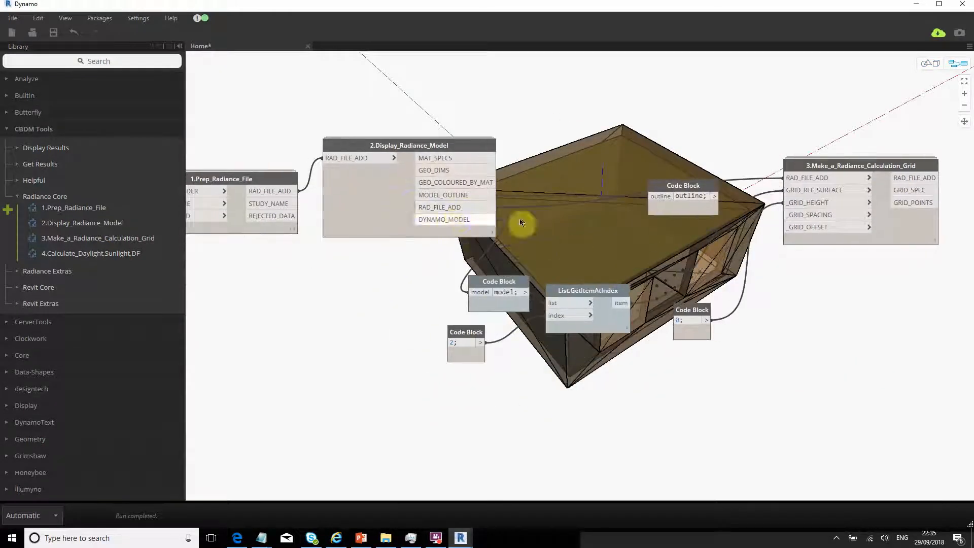
- Turn off the Display_Radiance_Model preview so the building returns to wireframe
left_click(382, 230)
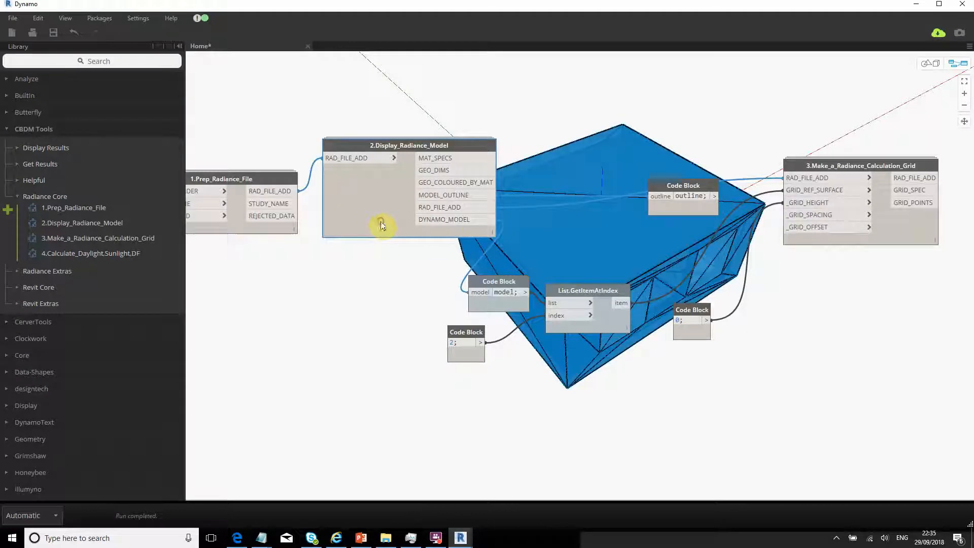
right_click(381, 230)
left_click(376, 306)
right_click(624, 326)
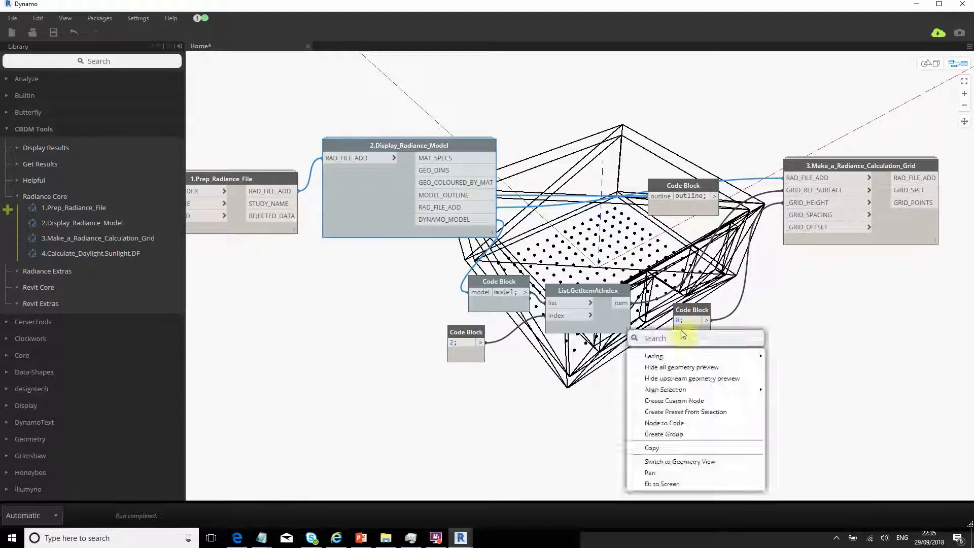
left_click(690, 254)
- Add a Code Block with value 1 and wire it into _GRID_SPACING
double_click(701, 248)
type("1;")
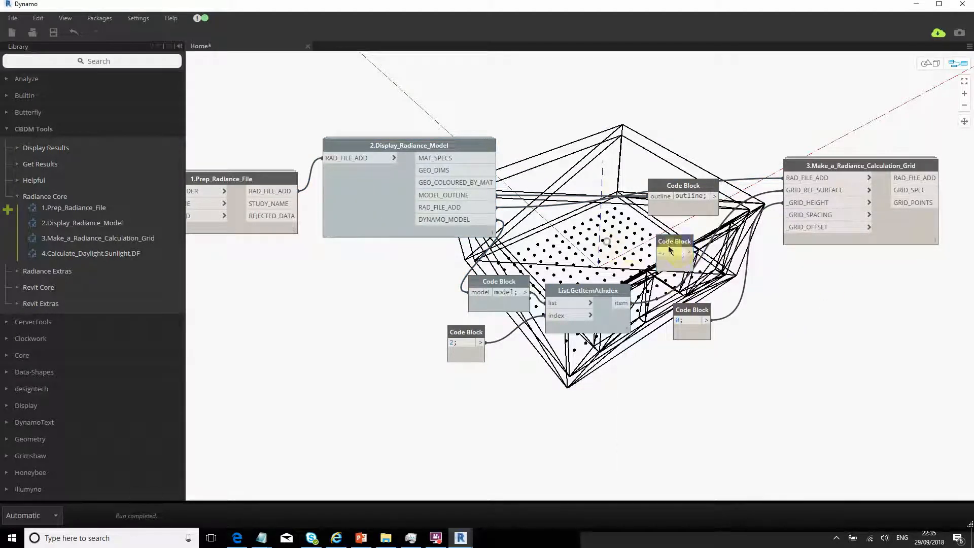
left_click(675, 267)
left_click(689, 252)
left_click(781, 216)
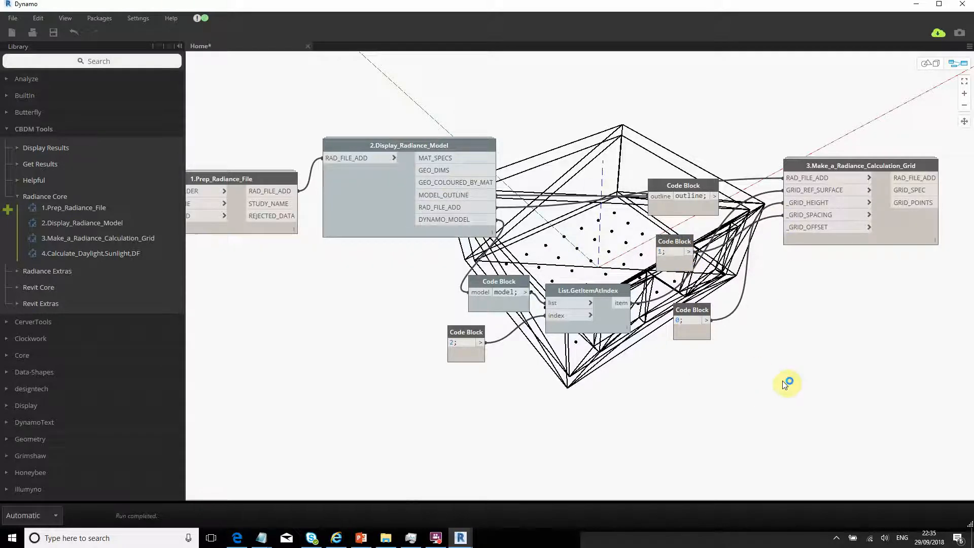
- Delete the '0' Code Block and its wire, then view the sparser grid from below
middle_click_drag(782, 381, 759, 360)
left_click(677, 293)
left_click_drag(666, 291, 693, 319)
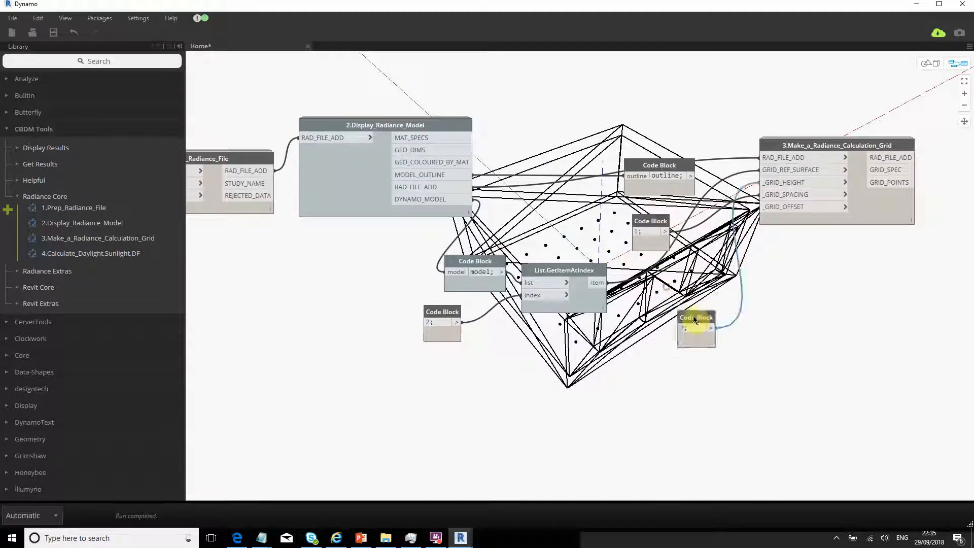
key("Delete")
middle_click_drag(787, 252, 734, 256)
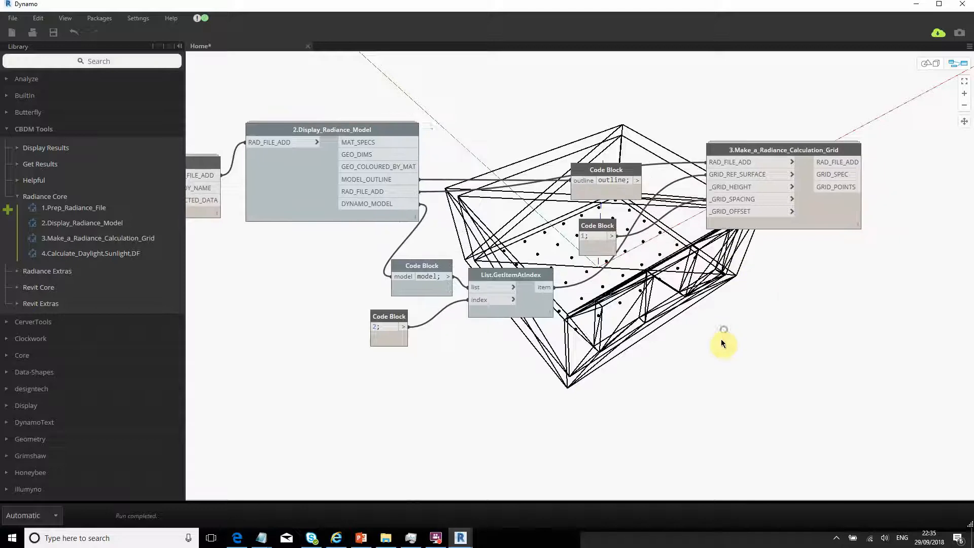
key("ctrl+b")
right_click_drag(659, 346, 711, 335)
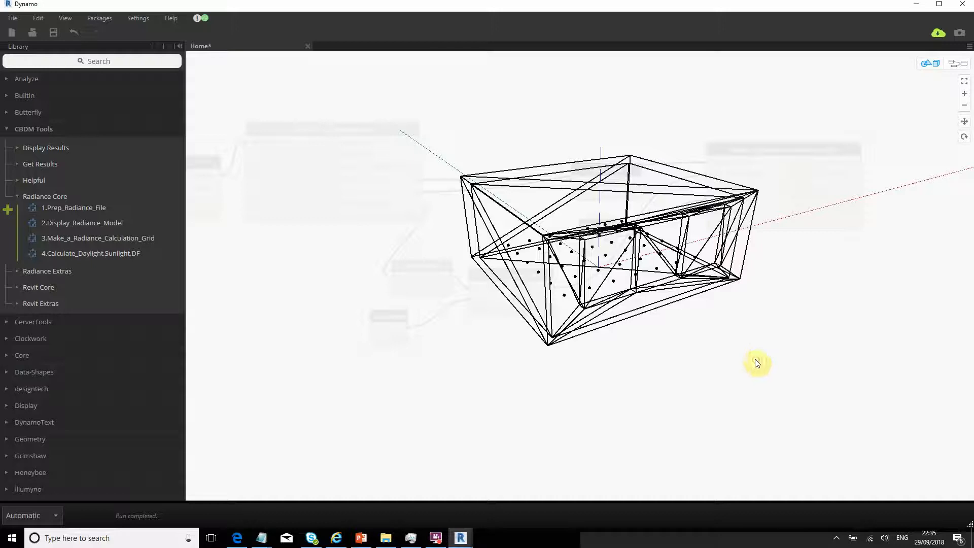
key("ctrl+b")
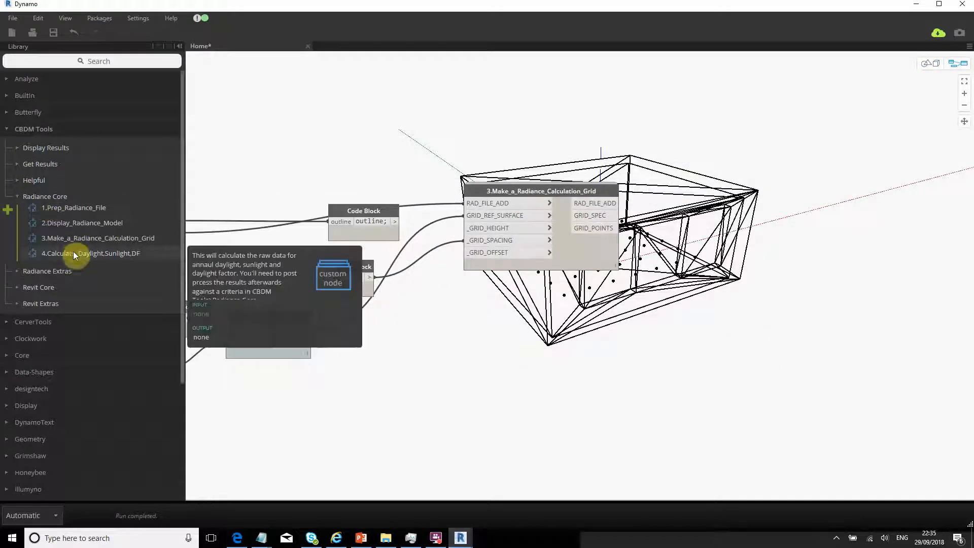
- Place the 4.Calculate_Daylight,Sunlight,DF node and position it up and right of node 3
left_click(74, 254)
left_click_drag(646, 253, 797, 207)
middle_click_drag(456, 353, 577, 346)
scroll(578, 346, "down", 1)
middle_click_drag(337, 327, 525, 297)
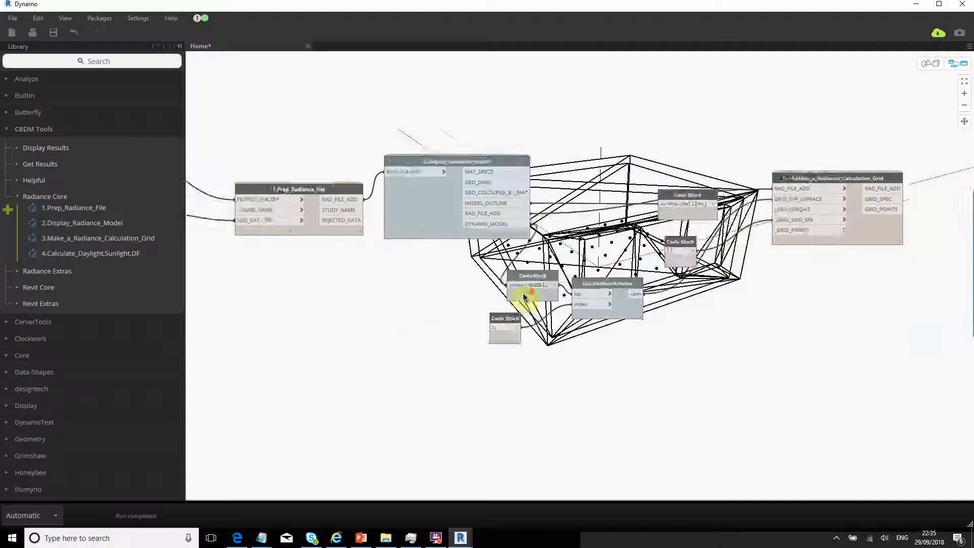
scroll(364, 212, "down", 1)
left_click(363, 212)
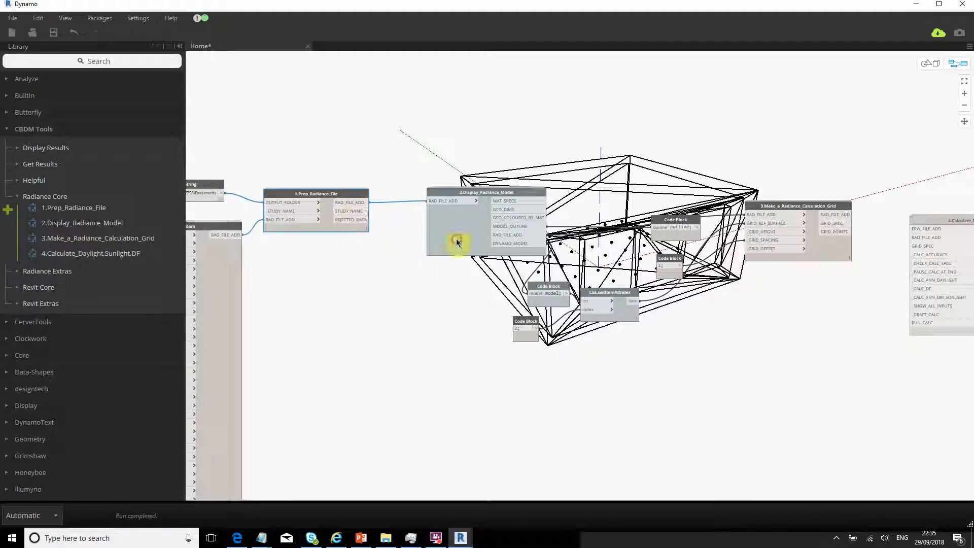
left_click_drag(456, 238, 455, 236)
middle_click_drag(623, 355, 717, 394)
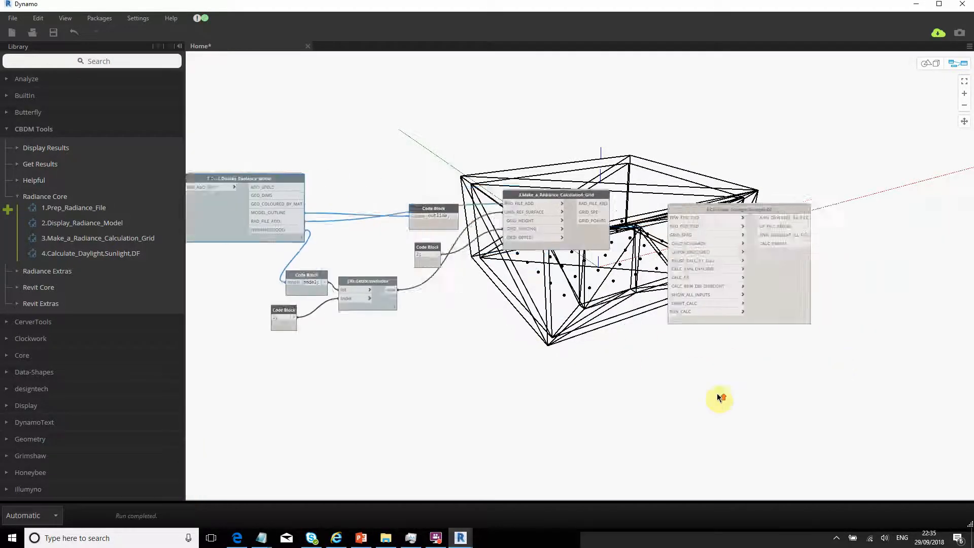
scroll(717, 393, "up", 1)
scroll(576, 351, "up", 2)
middle_click_drag(575, 351, 714, 336)
left_click_drag(714, 336, 728, 282)
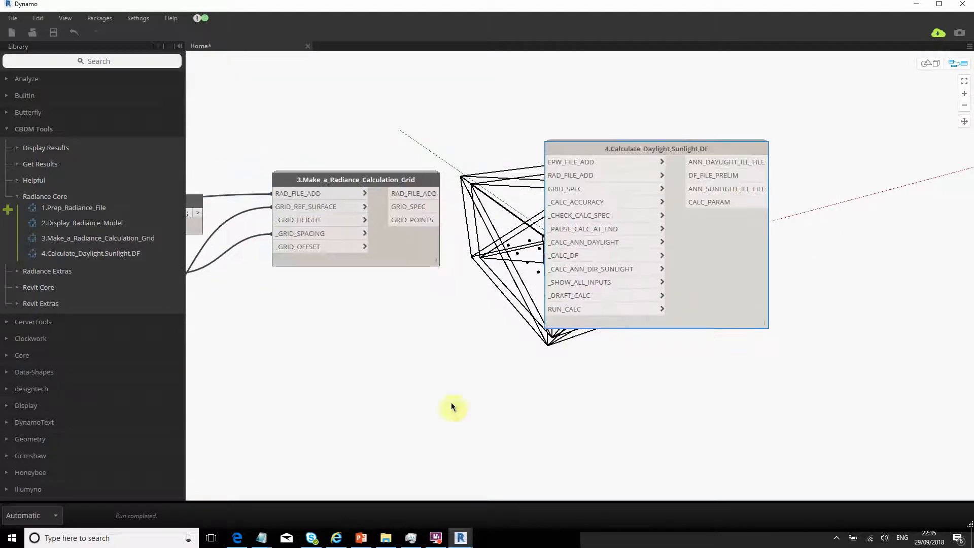
middle_click_drag(435, 326, 447, 352)
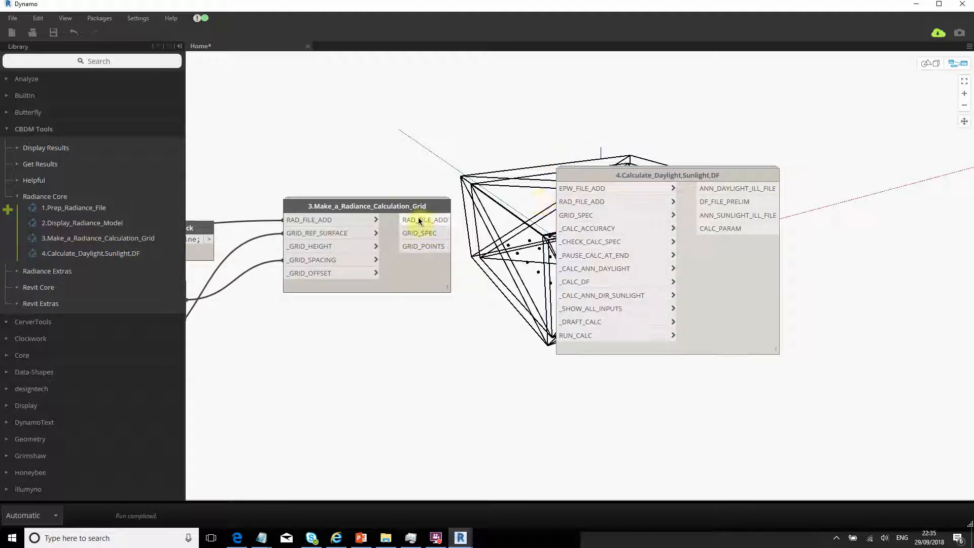
- Wire node 3's RAD_FILE_ADD and GRID_SPEC outputs into node 4's matching inputs
left_click_drag(448, 220, 550, 202)
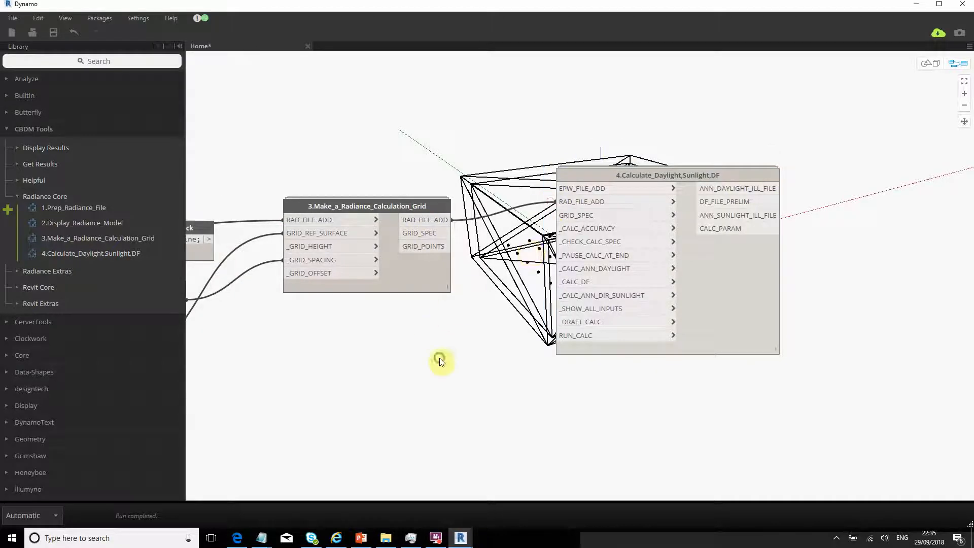
middle_click_drag(441, 360, 676, 361)
left_click_drag(659, 232, 811, 211)
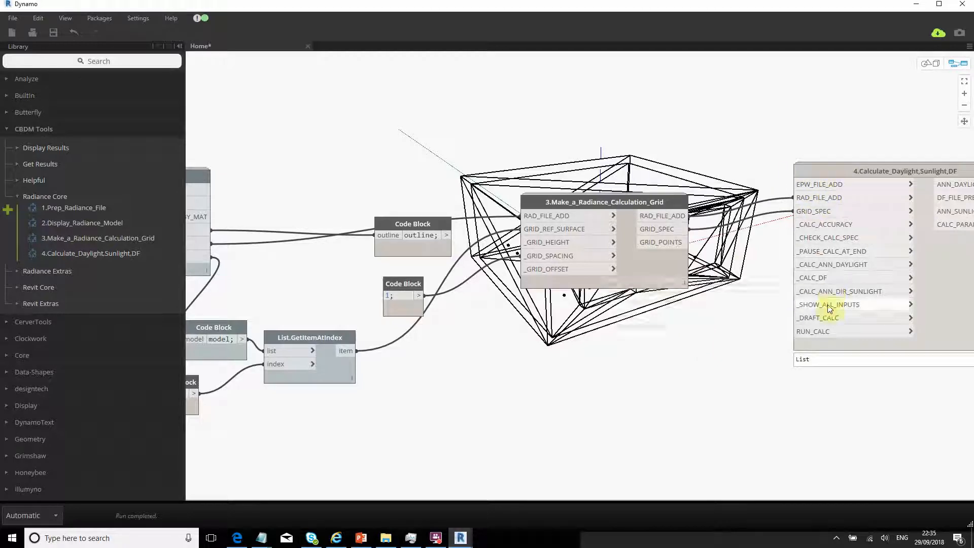
scroll(830, 227, "up", 2)
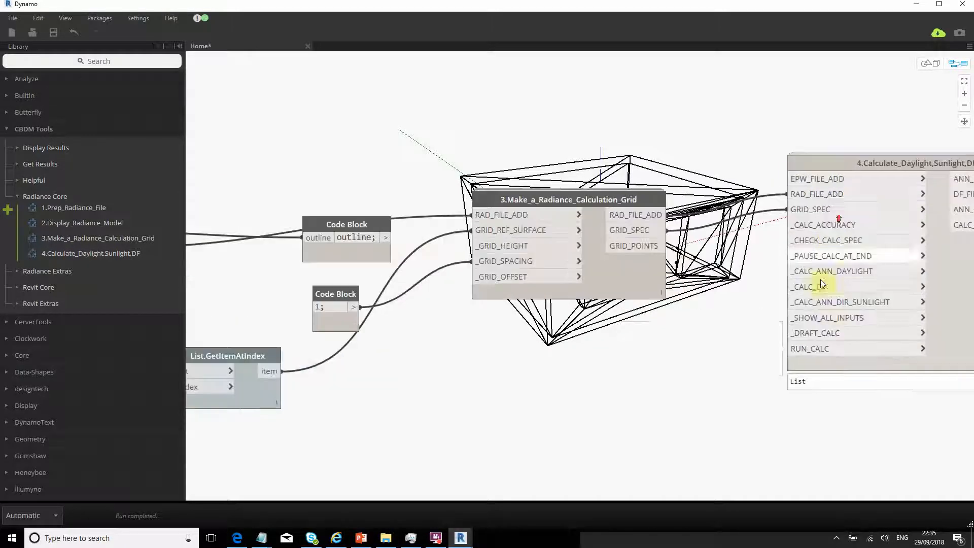
scroll(752, 230, "up", 2)
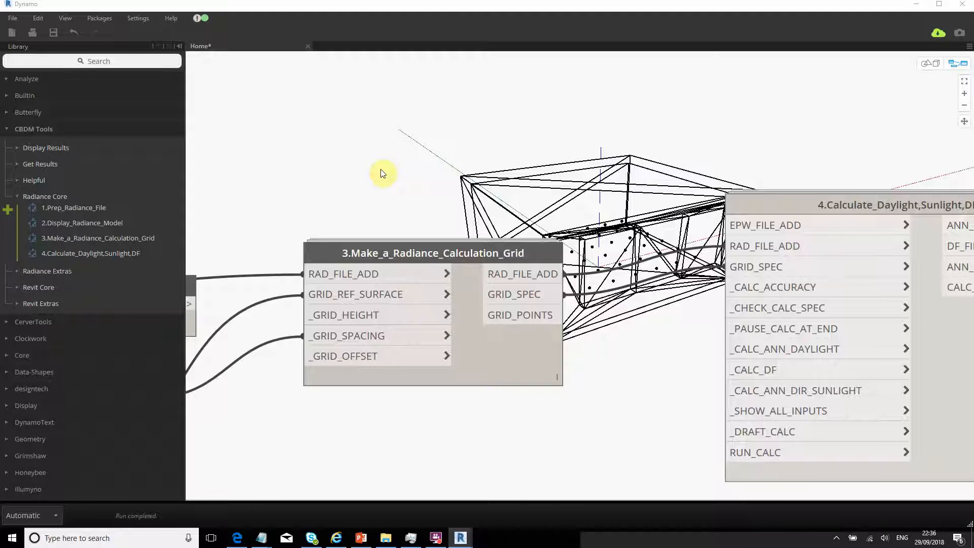
right_click(463, 148)
left_click(363, 126)
right_click(431, 183)
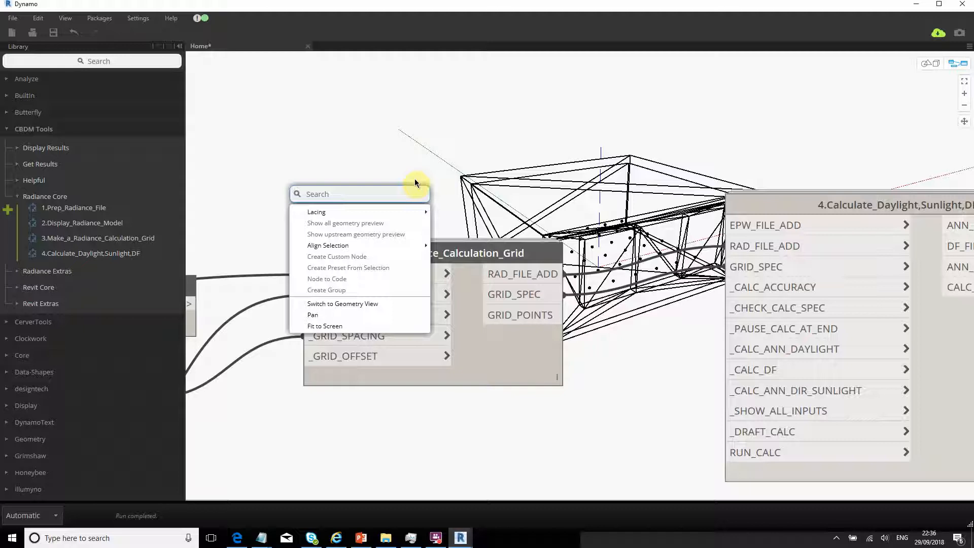
left_click(296, 67)
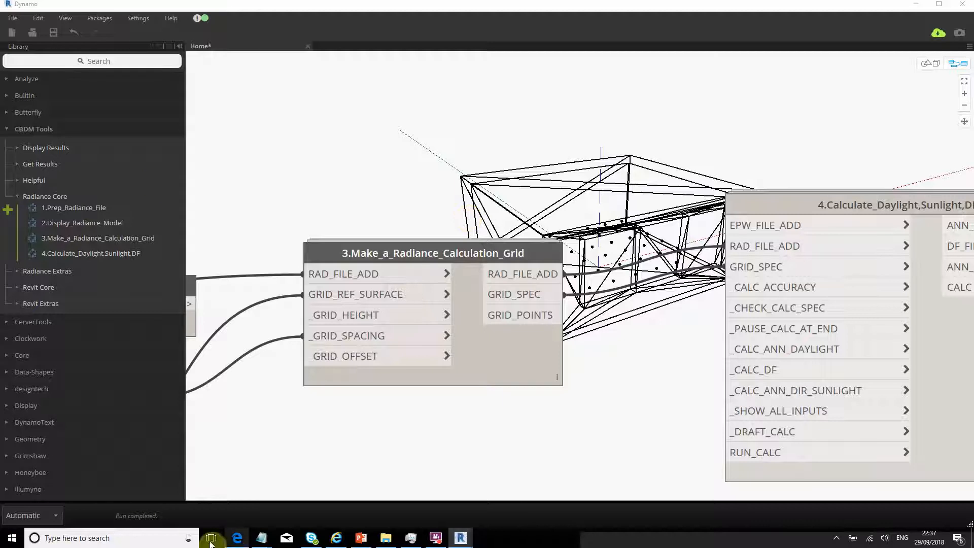
left_click(236, 539)
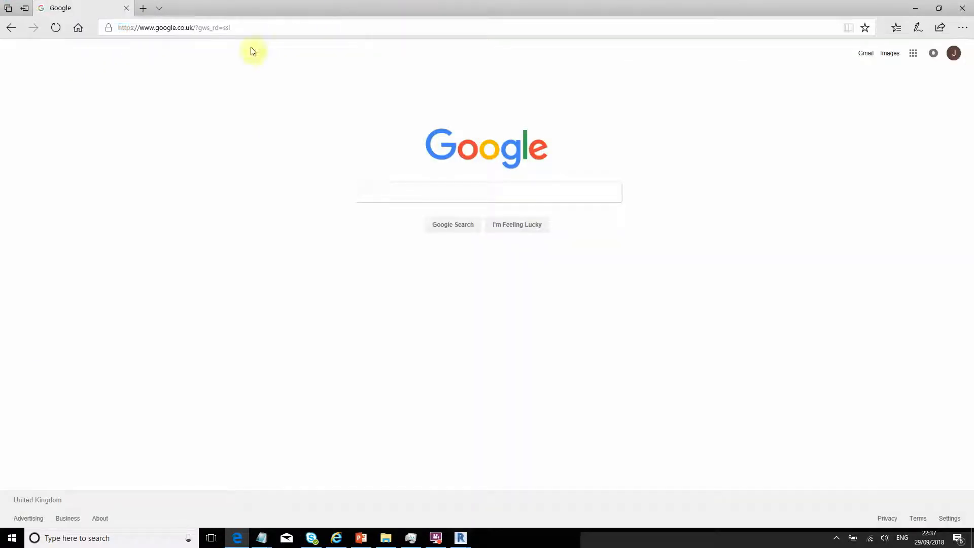
- Search Google for 'epw weather file' and open the 'Weather Data | EnergyPlus' result
left_click(266, 30)
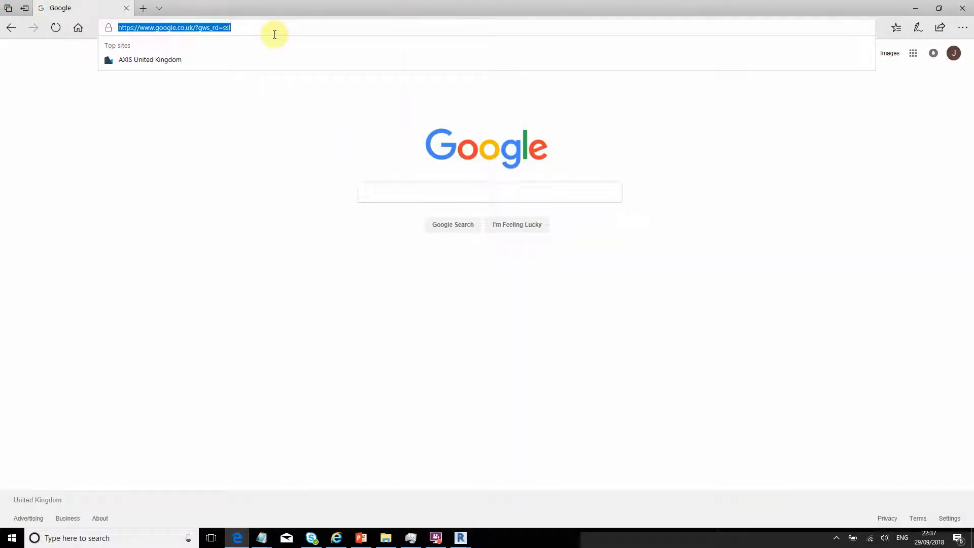
type("ep")
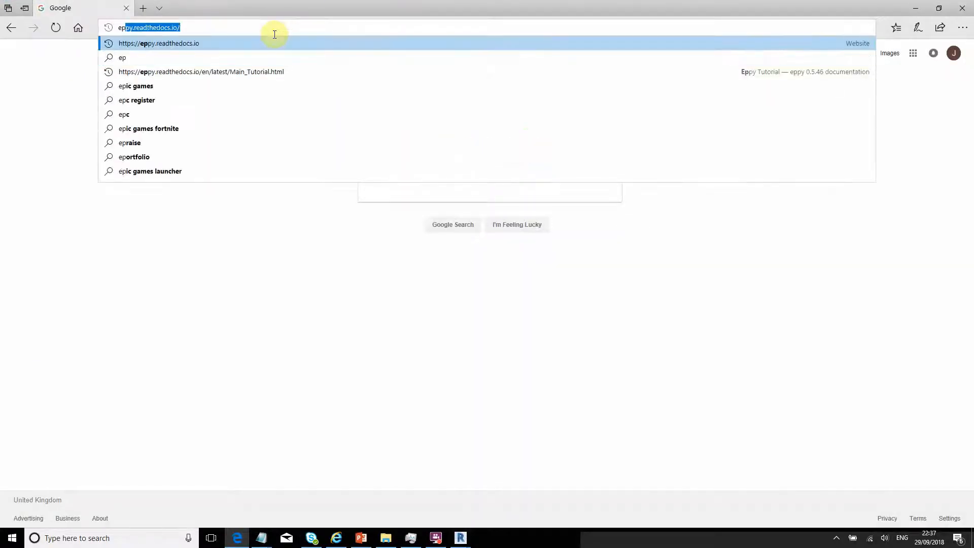
type("w weathe")
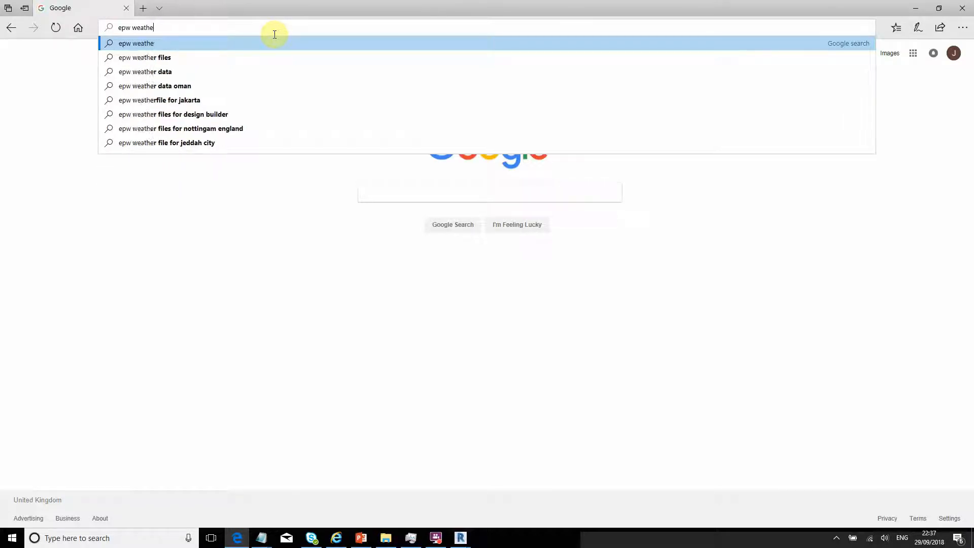
type("wrr file")
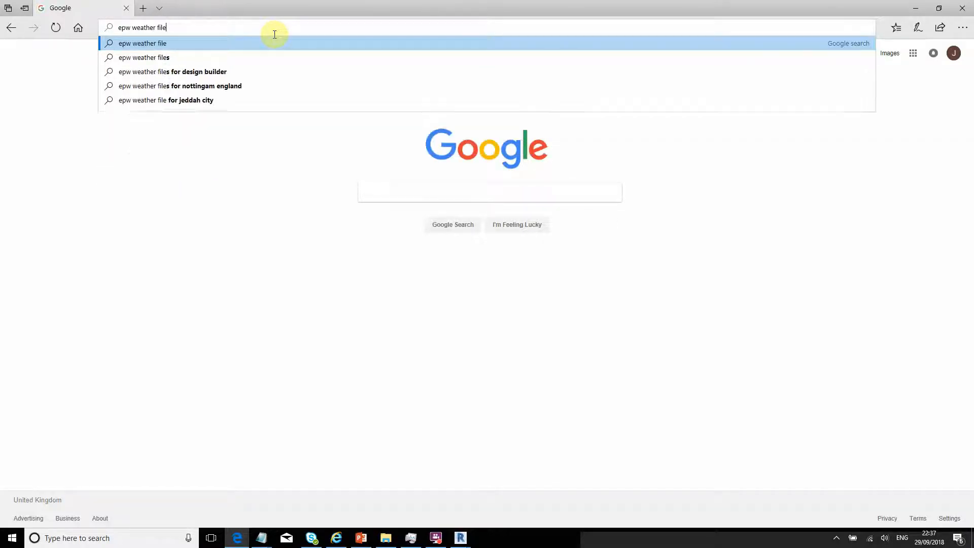
key("Return")
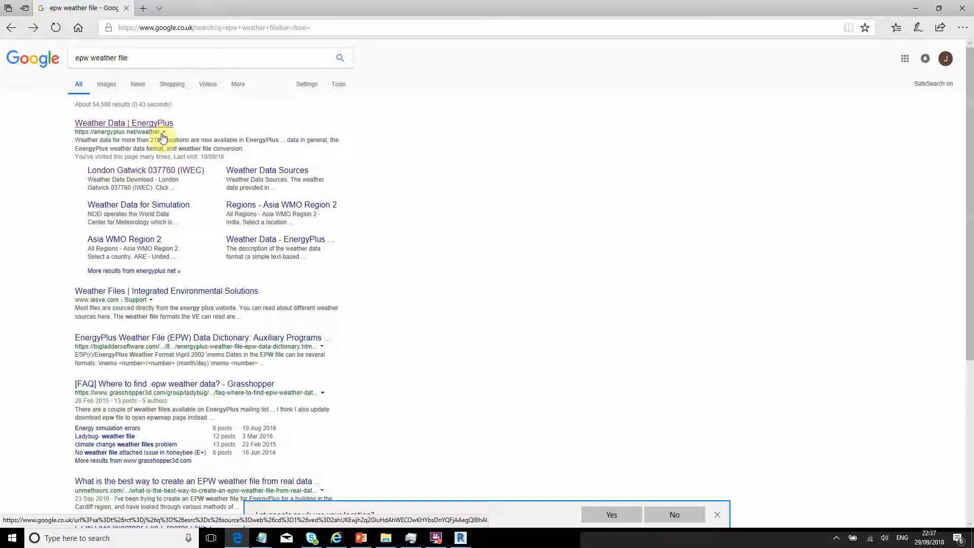
left_click(142, 123)
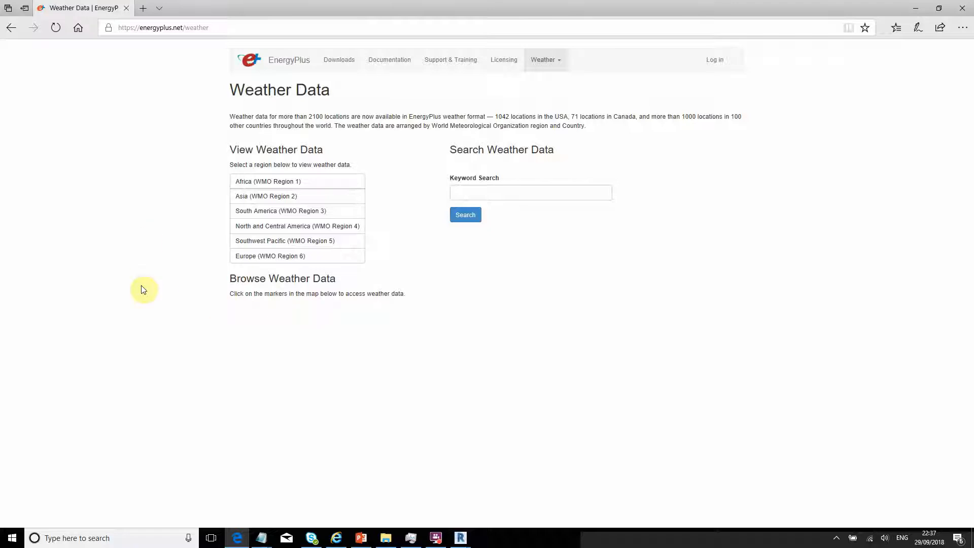
- Navigate Europe (WMO Region 6) > United Kingdom to the Birmingham 035340 weather downloads
left_click(257, 255)
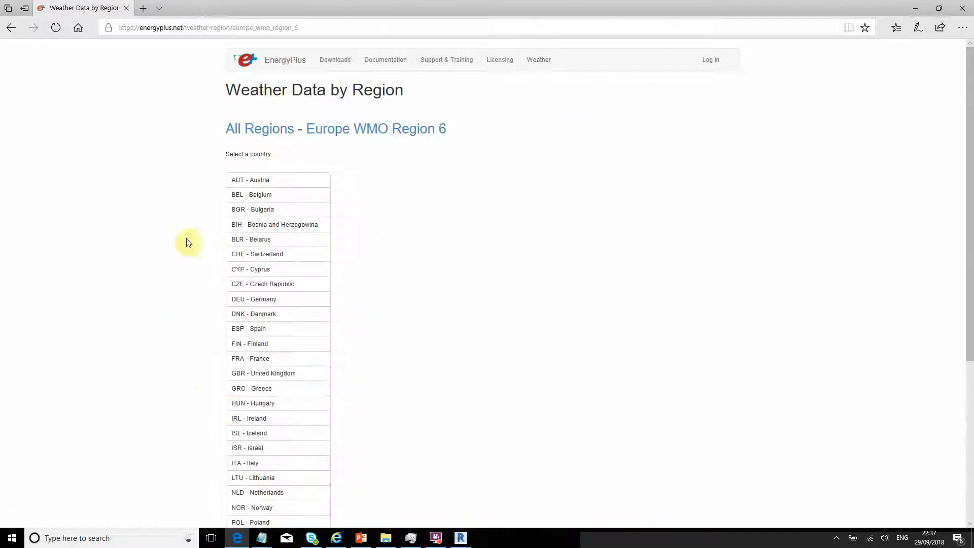
scroll(105, 224, "down", 2)
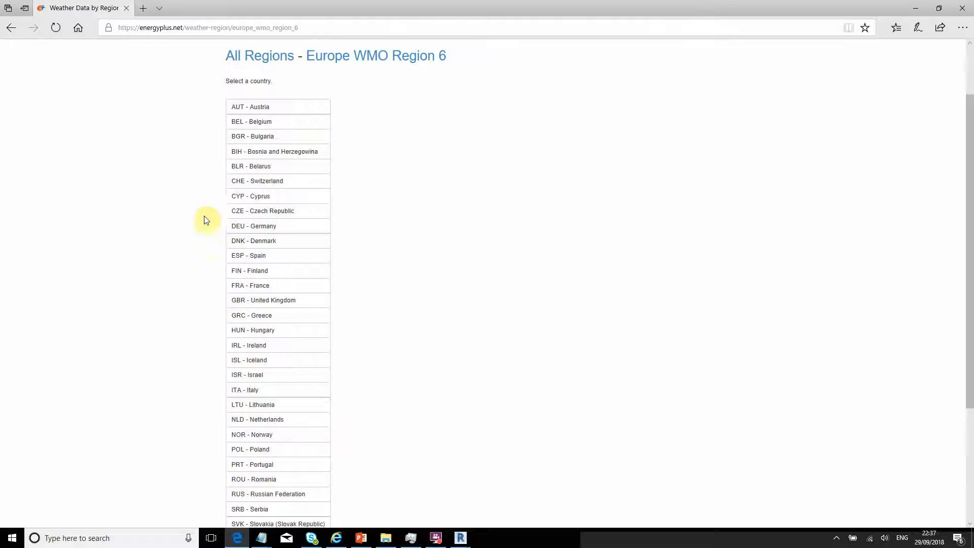
left_click(256, 304)
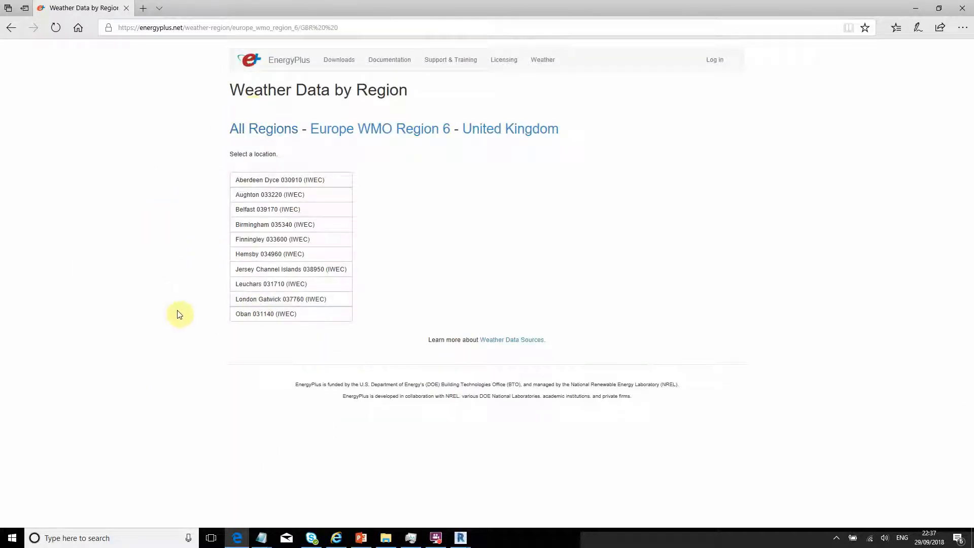
left_click(267, 225)
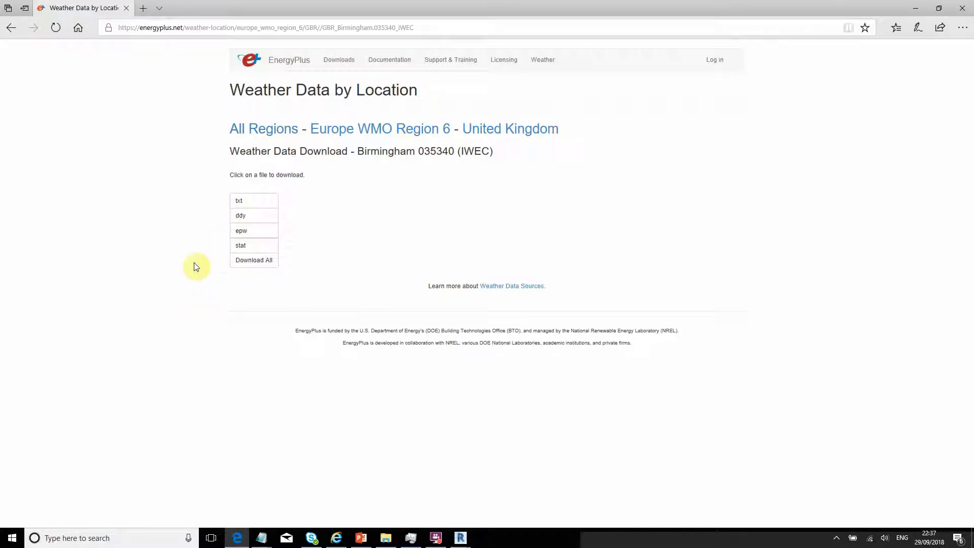
- Save the Birmingham 035340 (IWEC) epw file to the Desktop
left_click(250, 236)
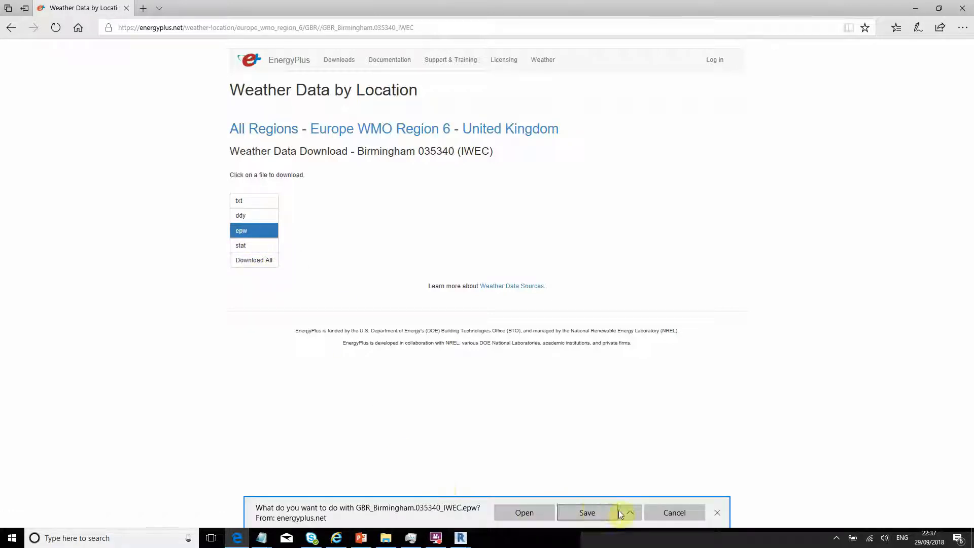
left_click(627, 512)
left_click(612, 496)
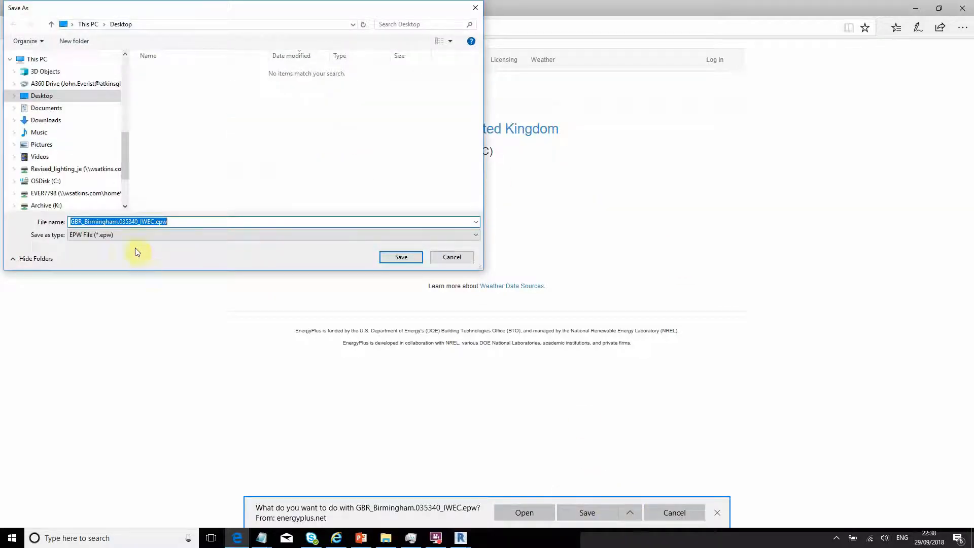
left_click(402, 257)
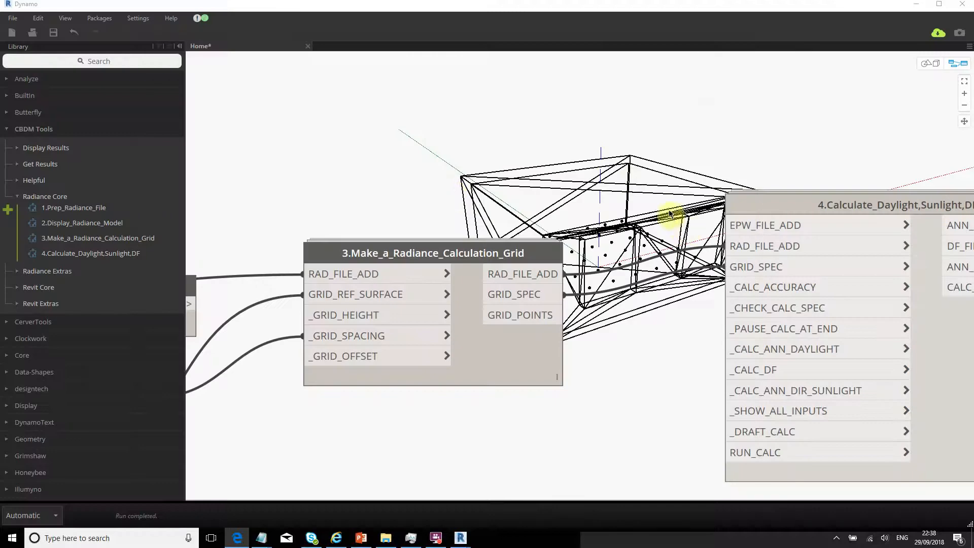
- Add a File Path node above the grid node pointing to GBR_Birmingham.035340_IWEC.epw
right_click(399, 168)
left_click(443, 113)
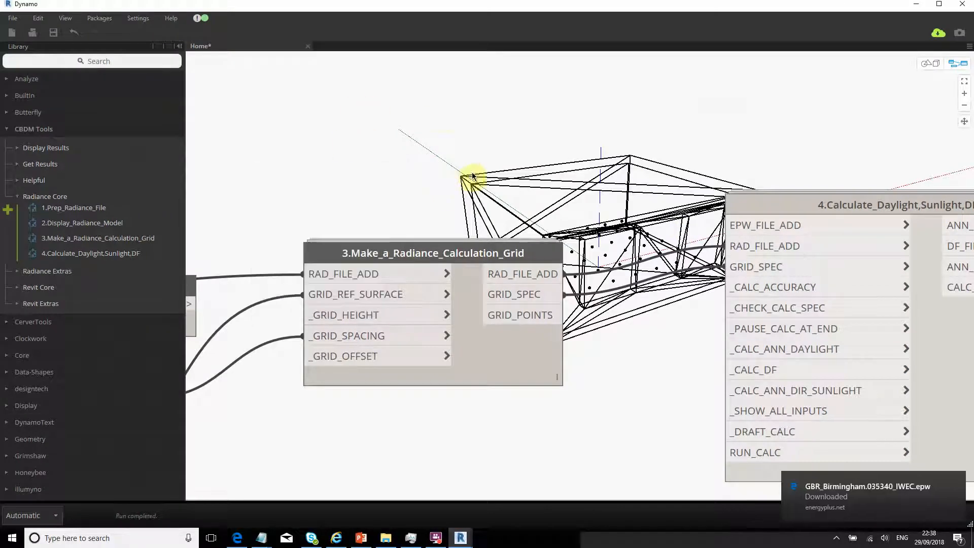
right_click(467, 195)
type("path")
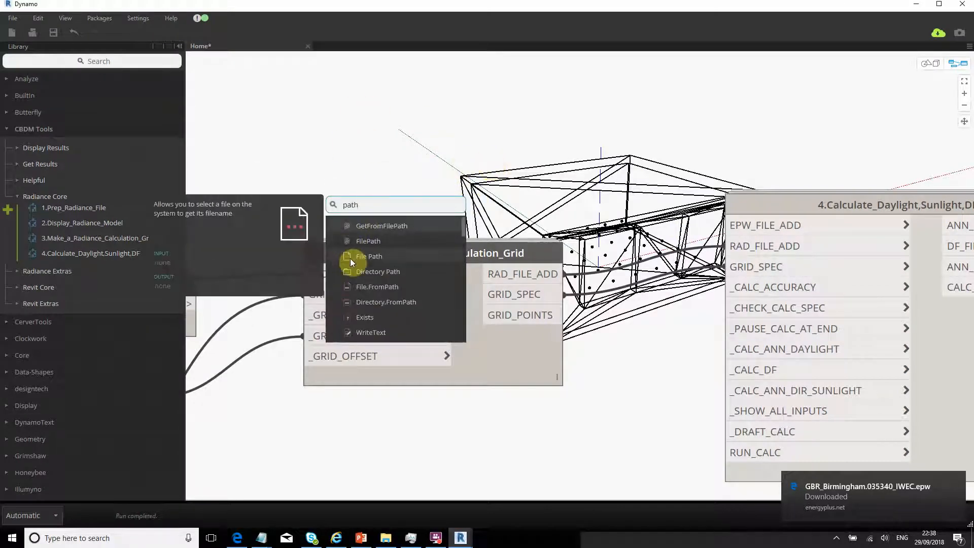
left_click(350, 257)
left_click_drag(381, 274, 353, 169)
left_click(359, 96)
left_click(359, 188)
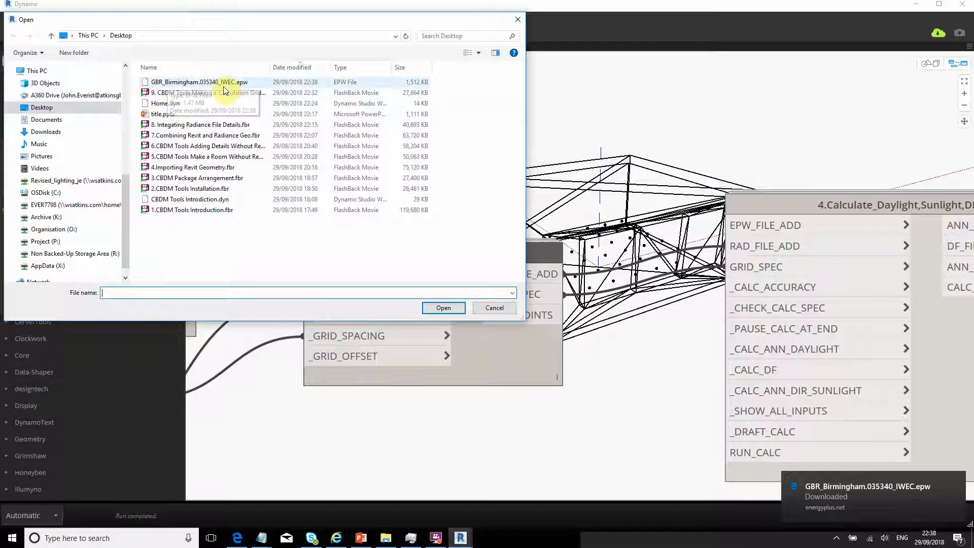
double_click(185, 83)
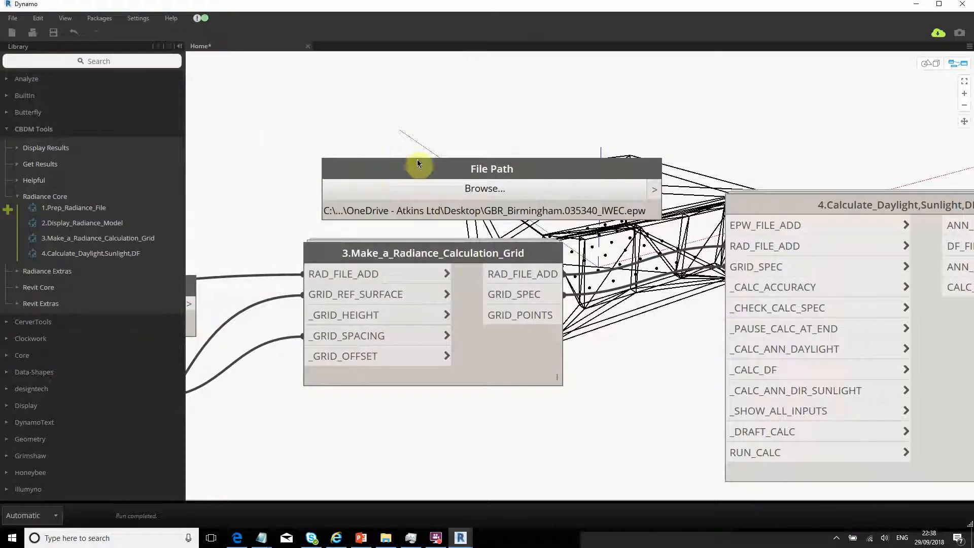
- Wire the File Path output into EPW_FILE_ADD on 4.Calculate_Daylight,Sunlight,DF
left_click_drag(364, 166, 350, 167)
left_click(363, 128)
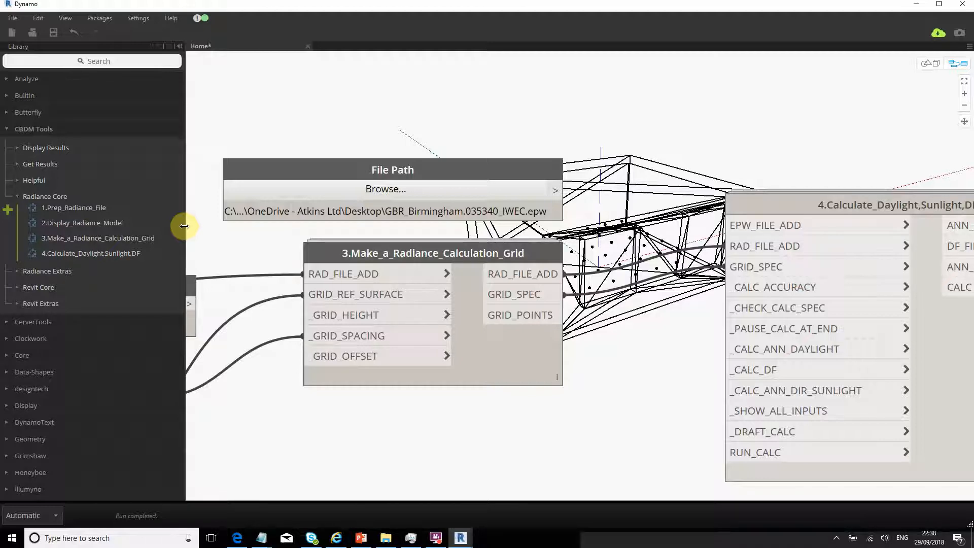
left_click(563, 191)
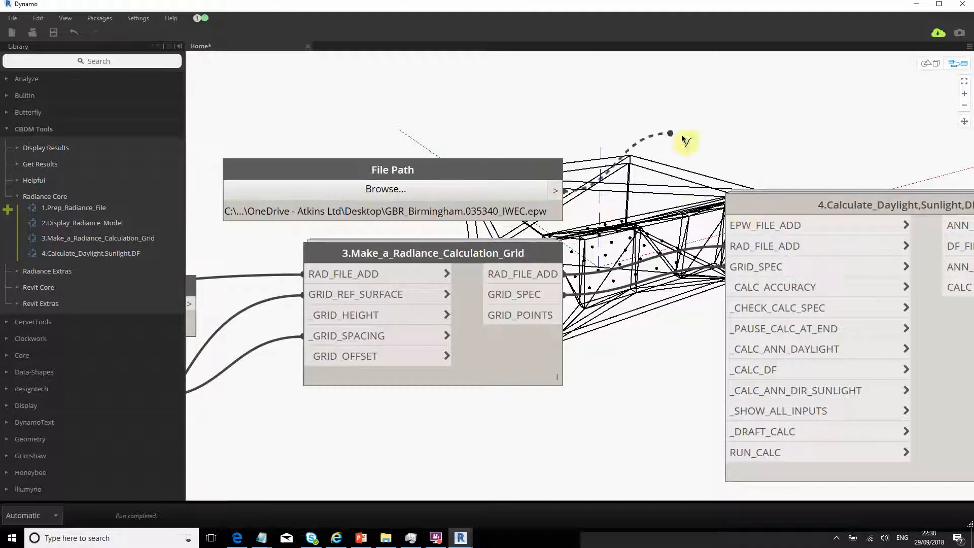
left_click(727, 225)
- Rearrange the File Path and calculation grid nodes into a neater layout
middle_click_drag(716, 256, 654, 204)
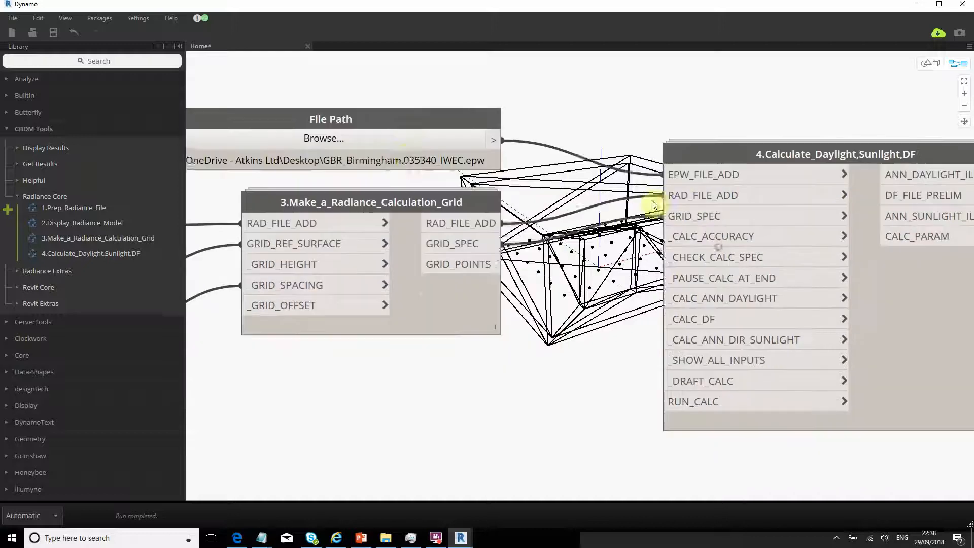
left_click_drag(386, 118, 401, 80)
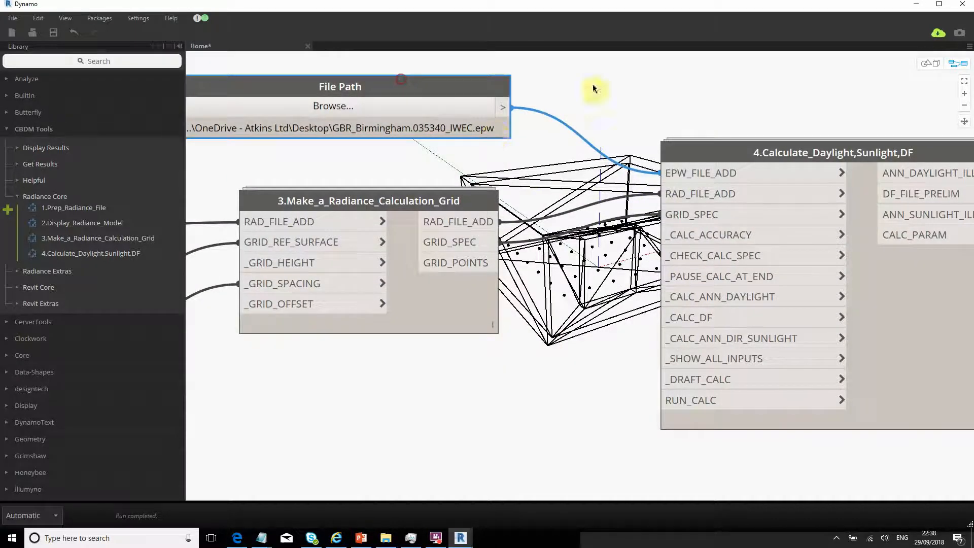
left_click_drag(369, 200, 391, 171)
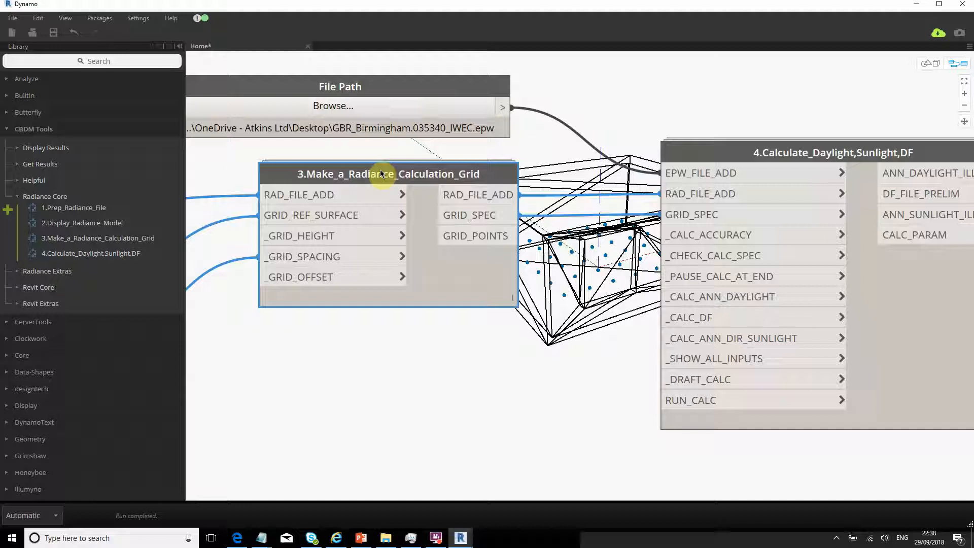
left_click(578, 314)
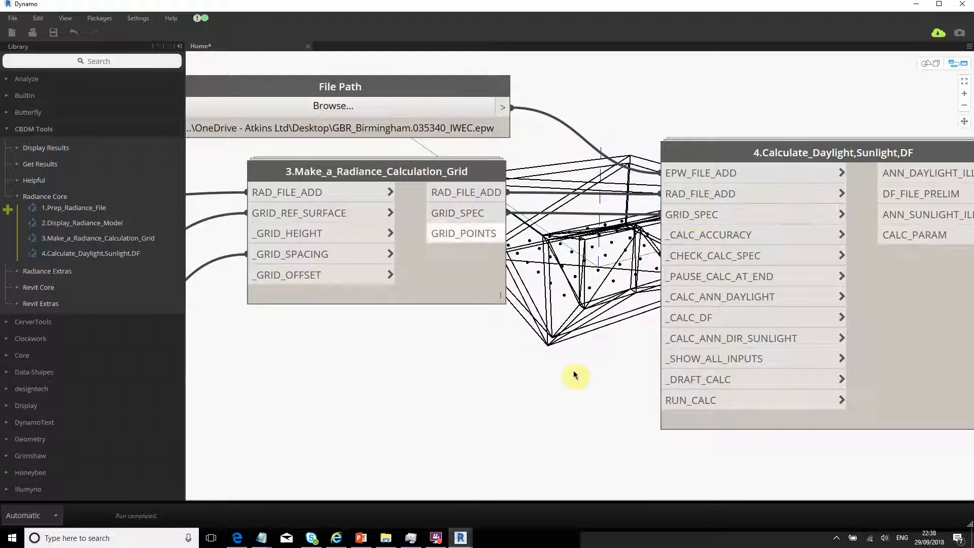
middle_click_drag(592, 367, 586, 305)
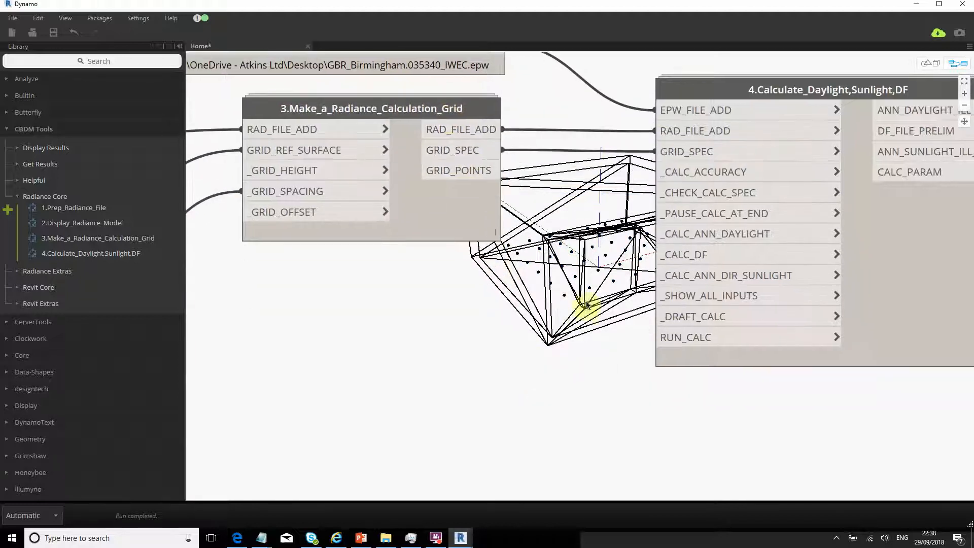
- Add a Boolean node wired to _DRAFT_CALC and RUN_CALC, and set it True to run
right_click(436, 376)
type("boolean")
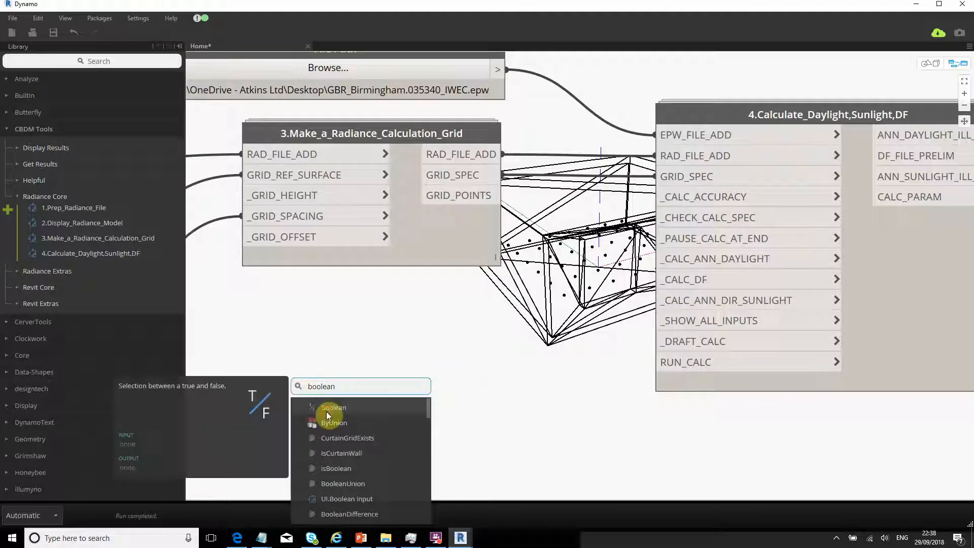
left_click(327, 409)
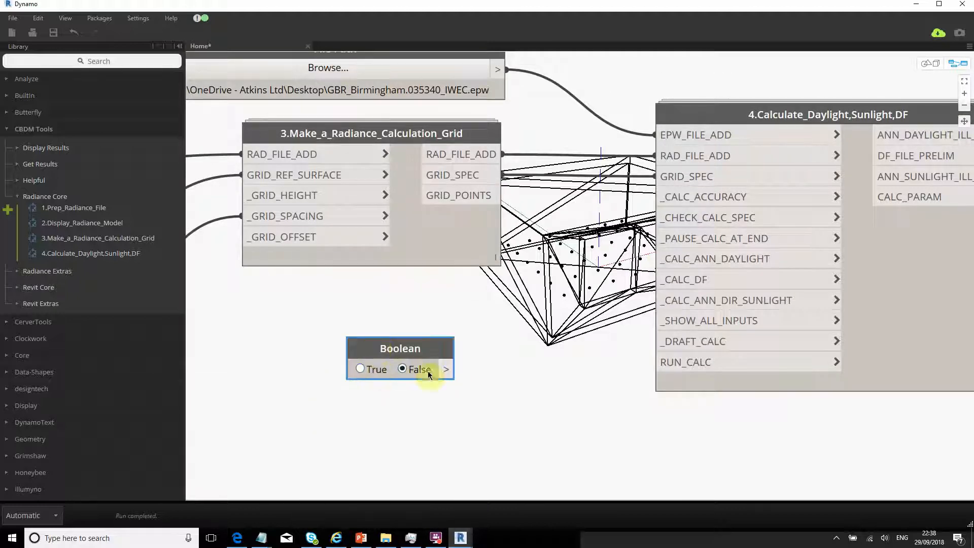
left_click(448, 370)
left_click(655, 341)
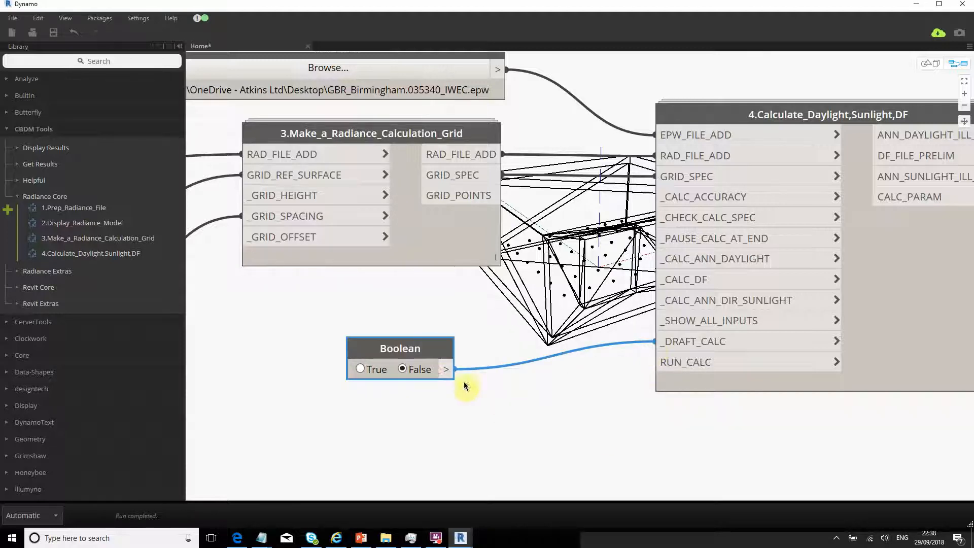
left_click(447, 372)
left_click(654, 361)
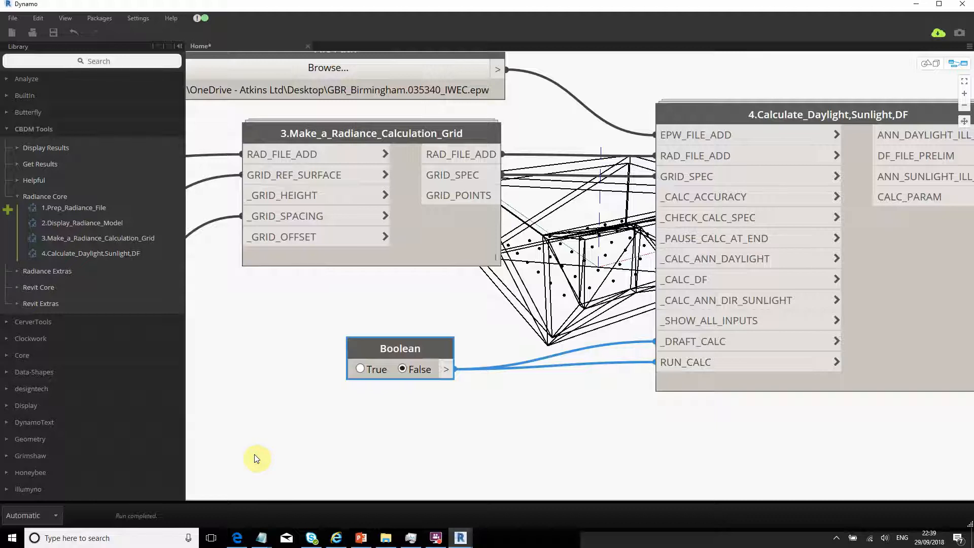
left_click_drag(393, 342, 443, 342)
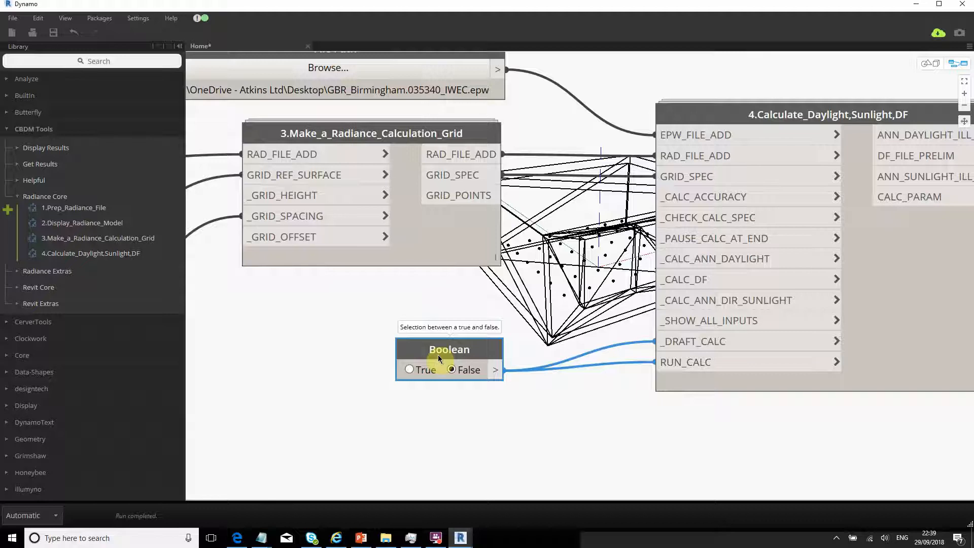
left_click(409, 371)
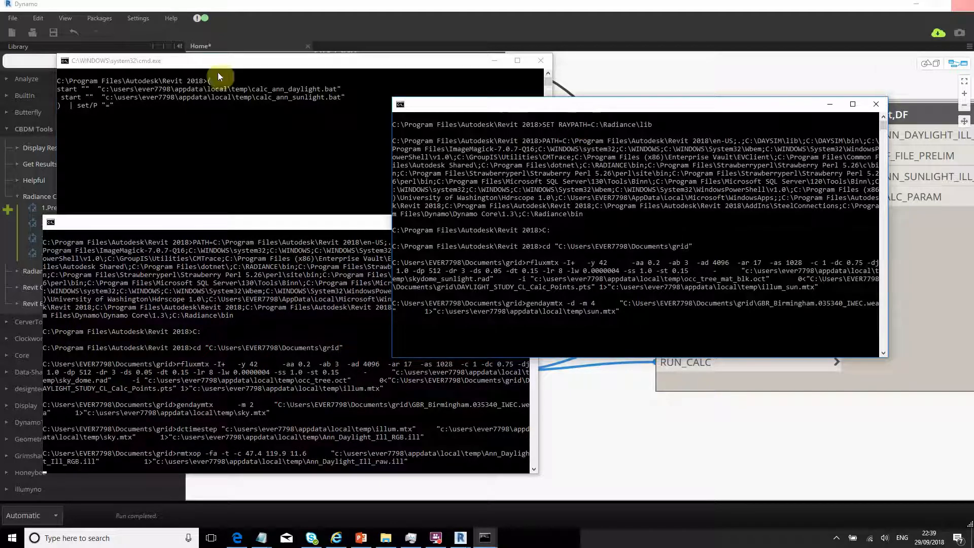
- Watch the cmd.exe Radiance windows until Annual_Daylight_Ill.ill and Annual_Sunlight_Ill.ill are output
left_click(221, 136)
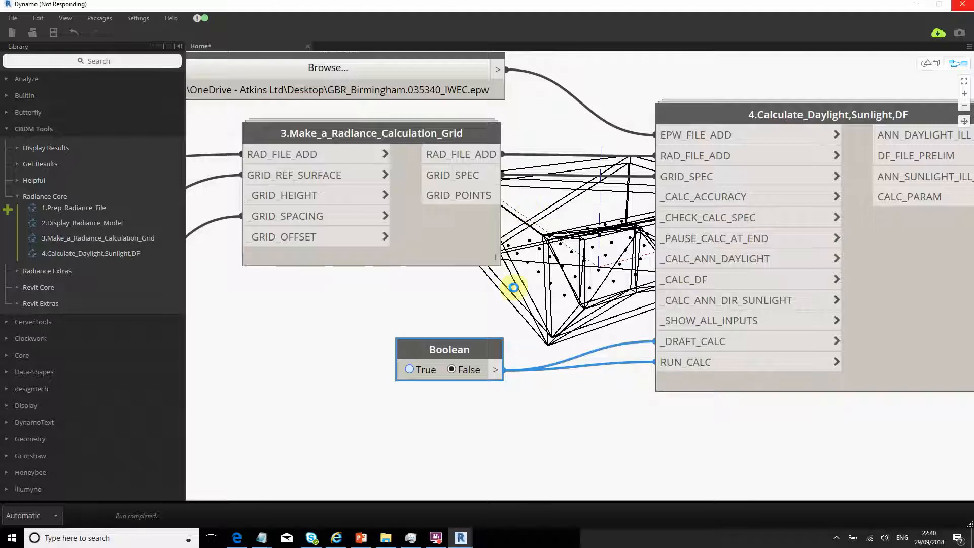
middle_click_drag(629, 280, 355, 307)
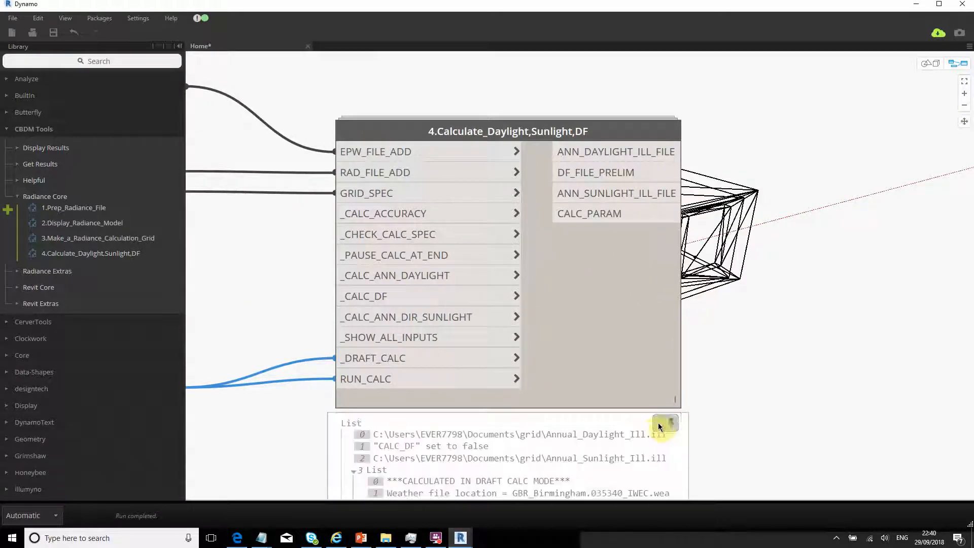
left_click(665, 422)
middle_click_drag(619, 339, 575, 291)
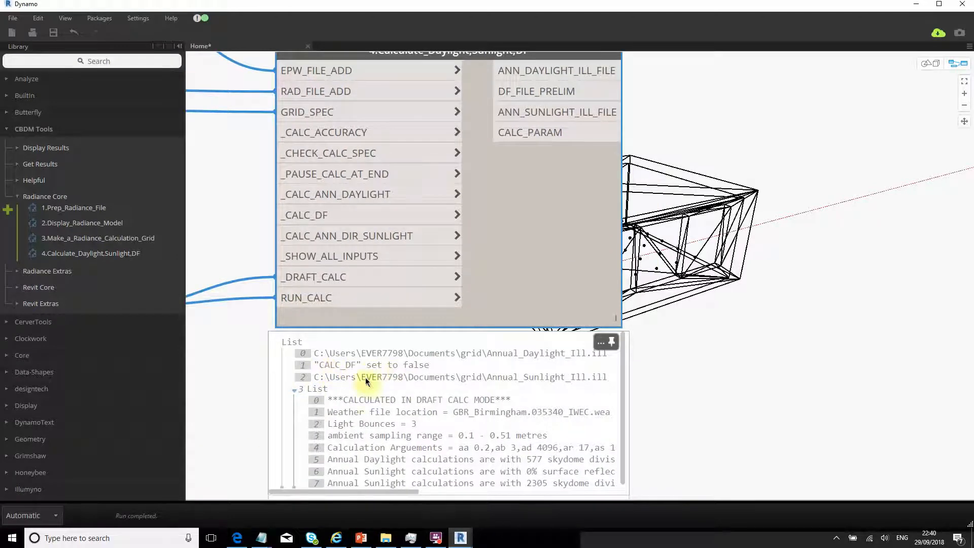
middle_click_drag(924, 179, 890, 252)
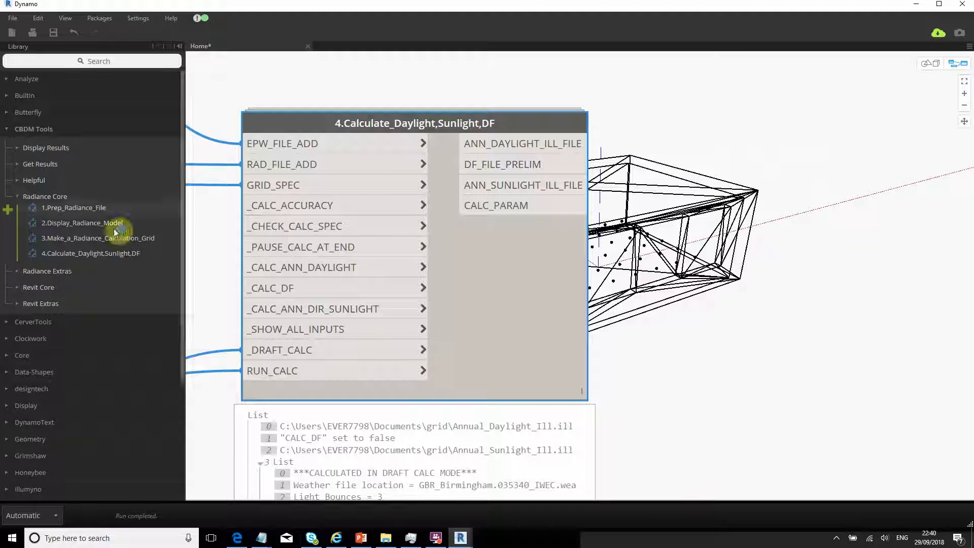
scroll(564, 373, "down", 2)
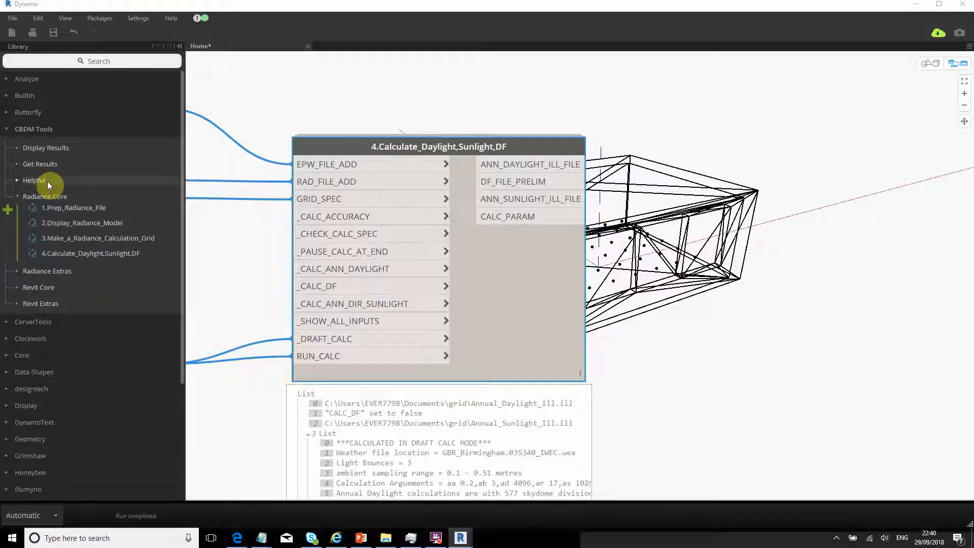
right_click(635, 304)
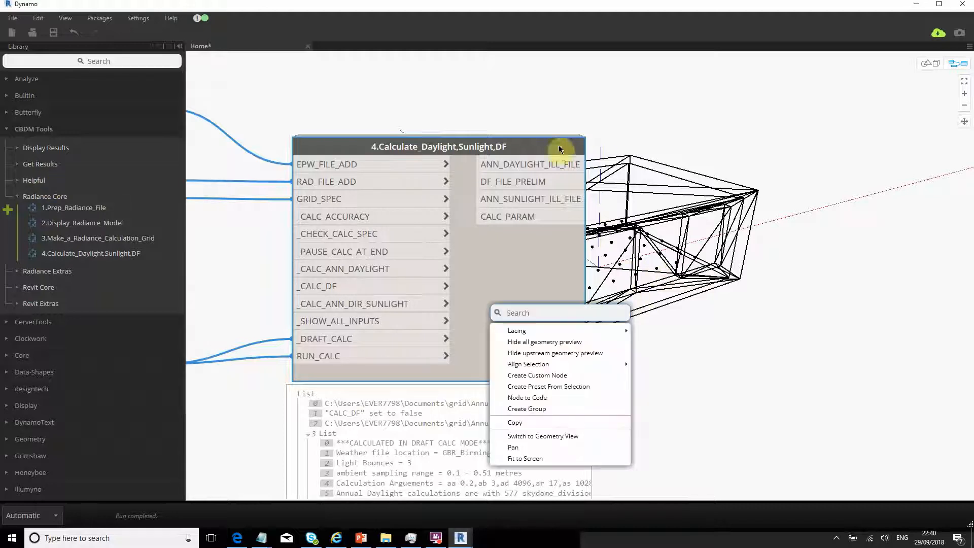
key("Escape")
middle_click_drag(668, 239, 577, 257)
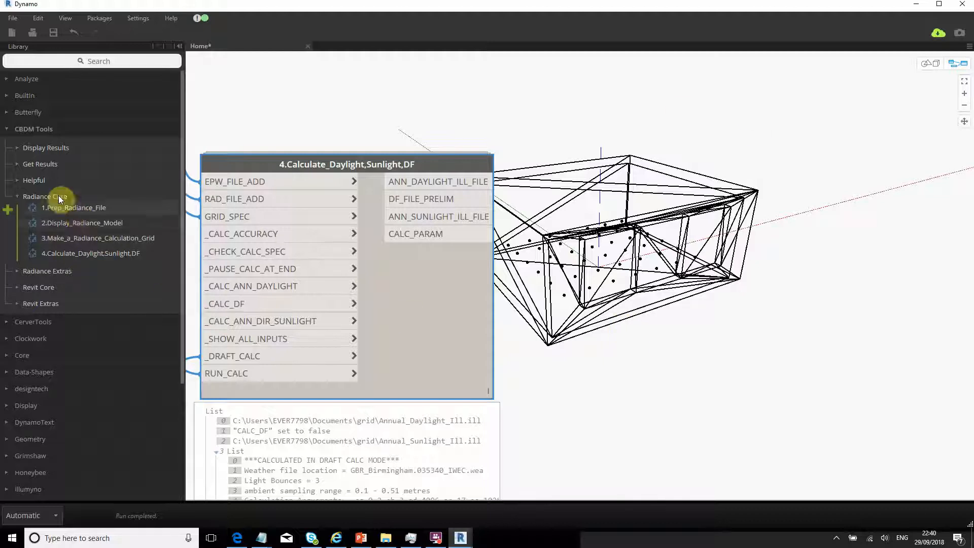
- Add a Helpful > Open_File_or_Folder node fed by the ANN_DAYLIGHT_ILL_FILE output
mouse_move(66, 223)
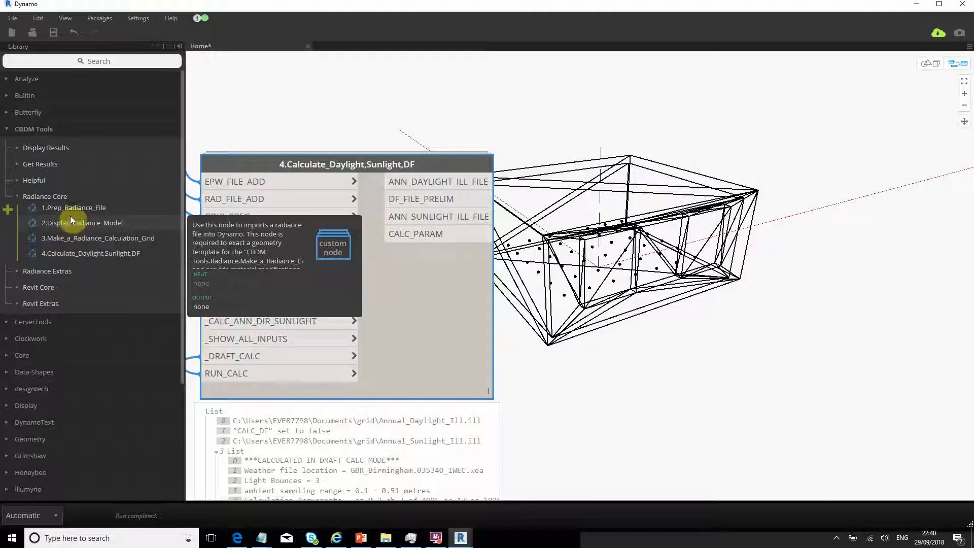
left_click(45, 165)
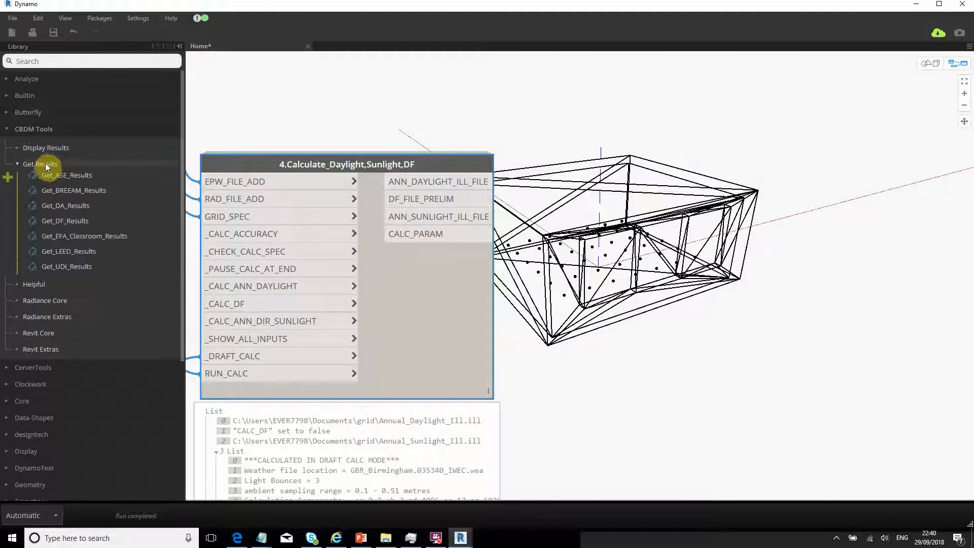
left_click(39, 301)
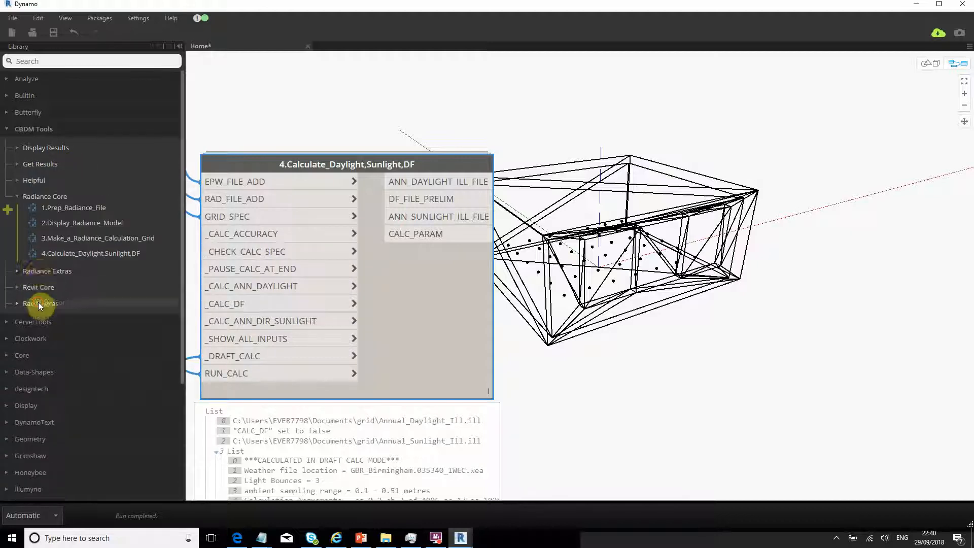
left_click(31, 274)
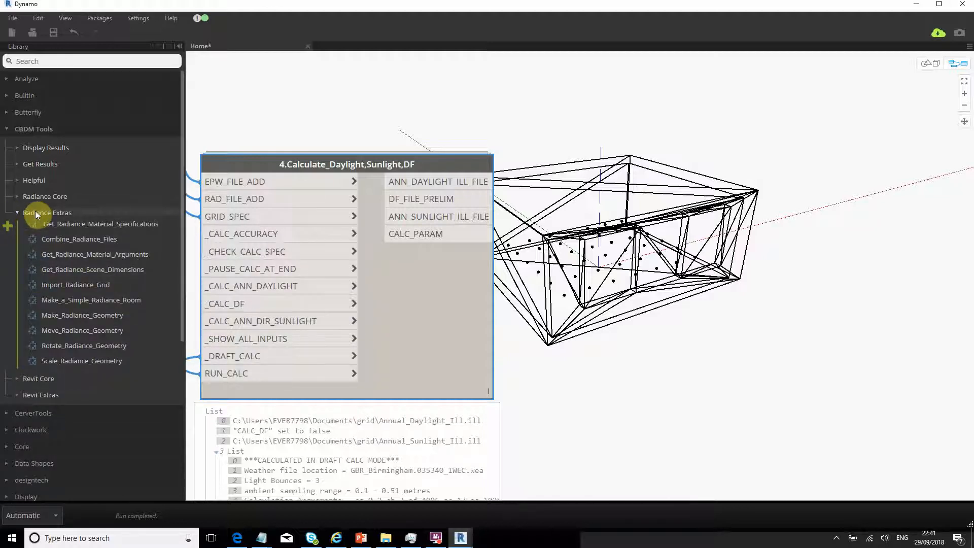
left_click(35, 179)
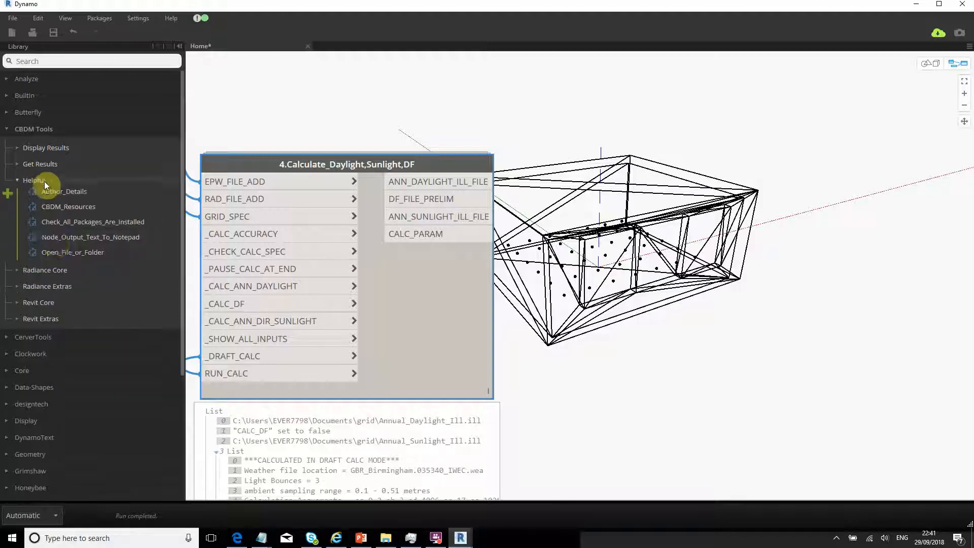
left_click(57, 253)
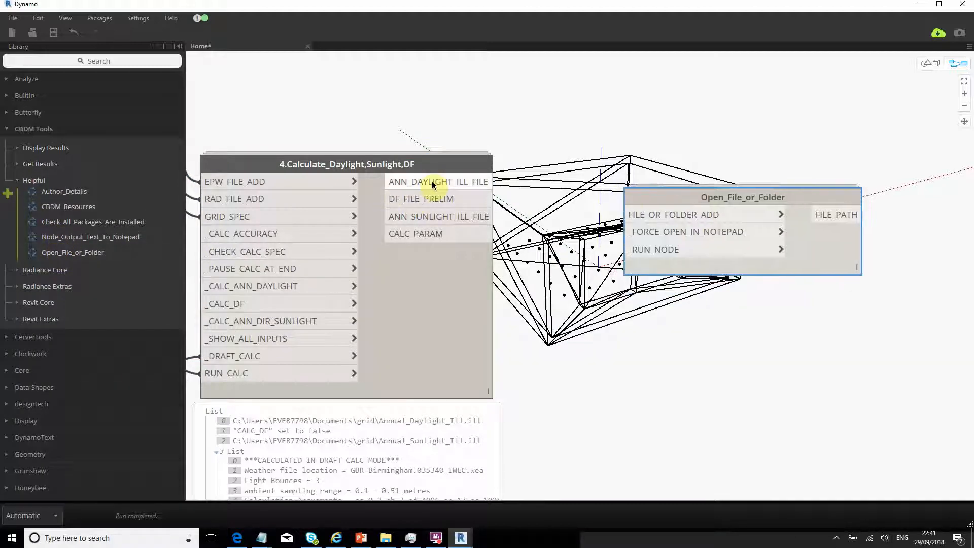
left_click_drag(432, 181, 627, 215)
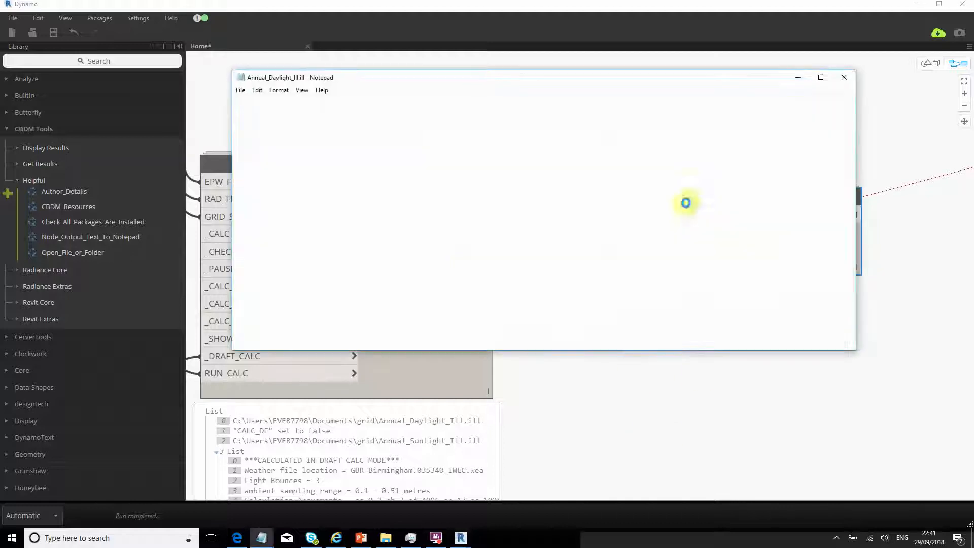
- Select the 0.500 hour value on the first row of Annual_Daylight_Ill.ill
left_click(300, 154)
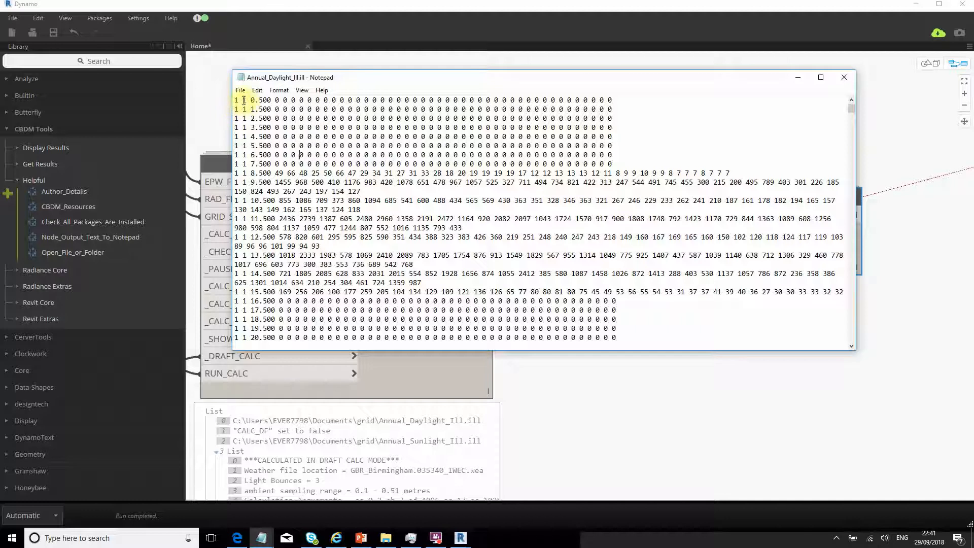
left_click_drag(252, 99, 267, 100)
left_click_drag(255, 100, 271, 100)
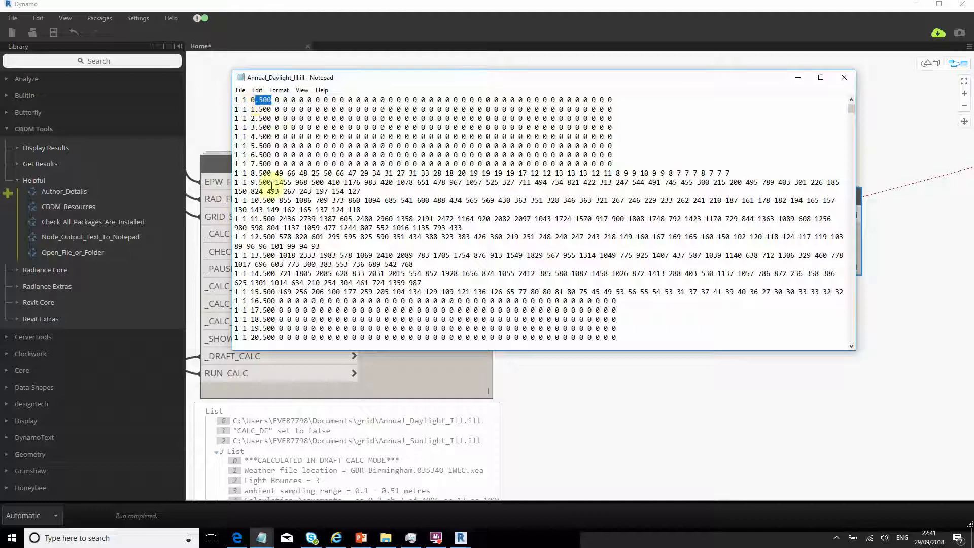
left_click(265, 110)
double_click(252, 100)
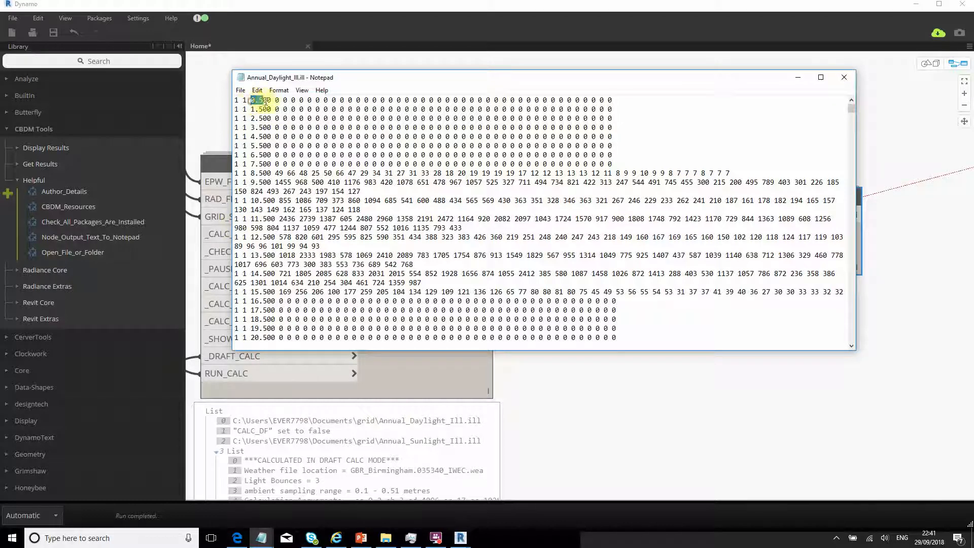
left_click(276, 127)
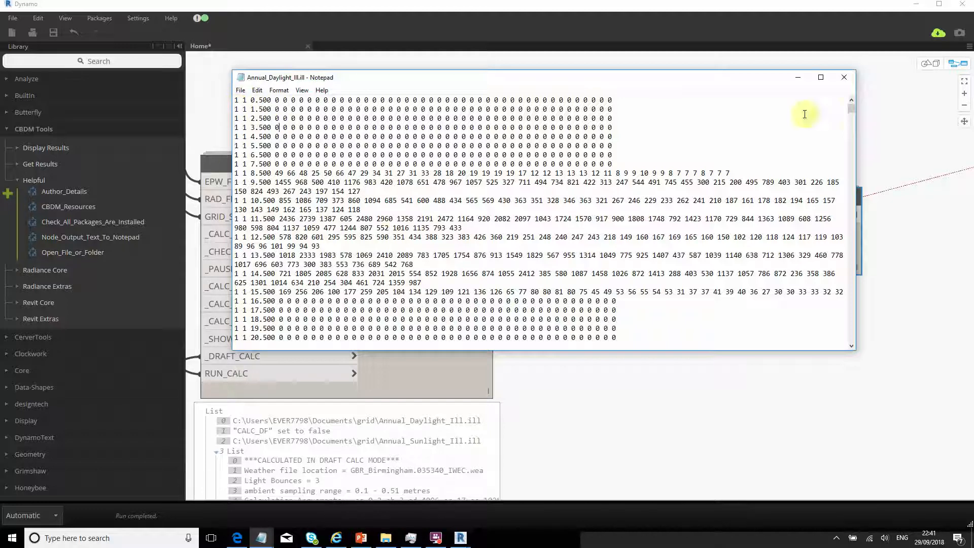
- Highlight the all-zero night-time rows, such as the 3.500 and 4.500 hours
left_click_drag(852, 110, 839, 144)
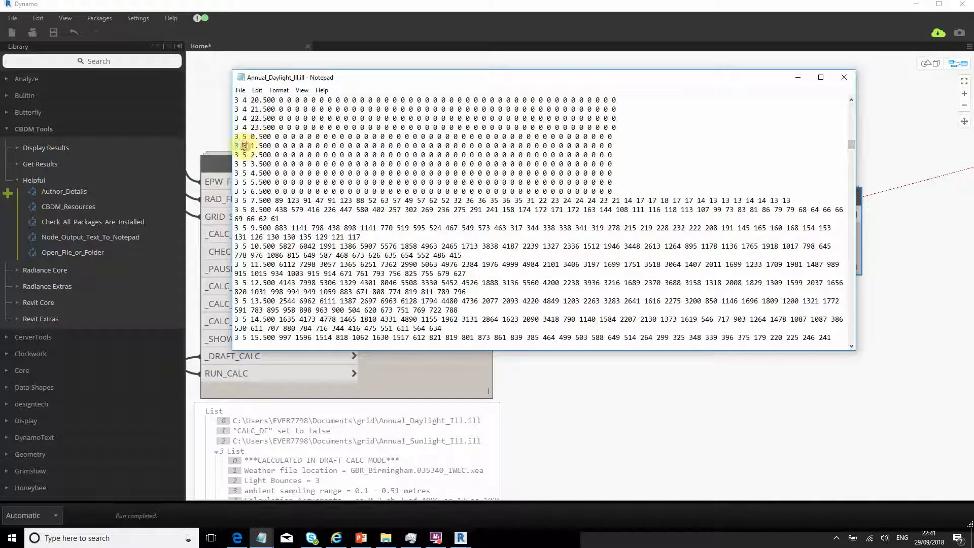
double_click(244, 146)
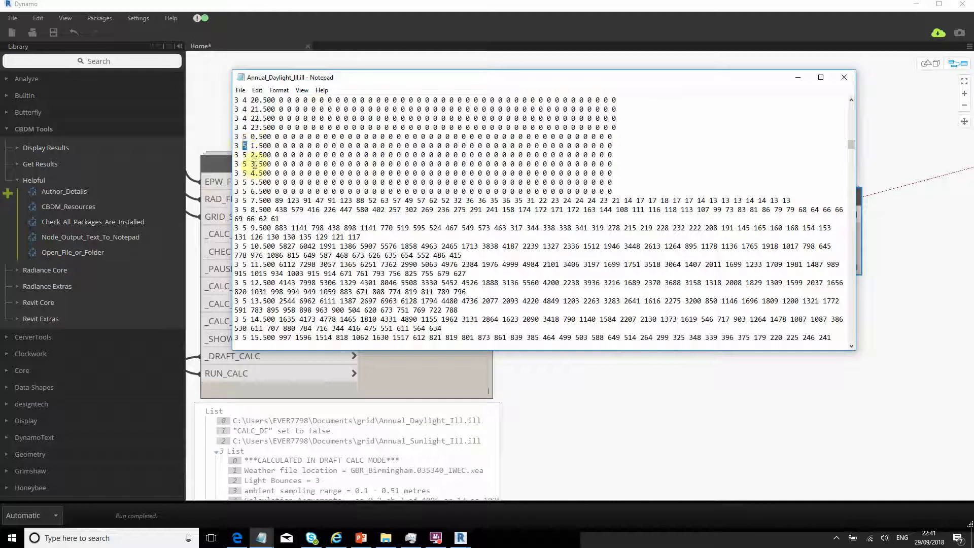
left_click_drag(618, 183, 608, 119)
left_click(252, 147)
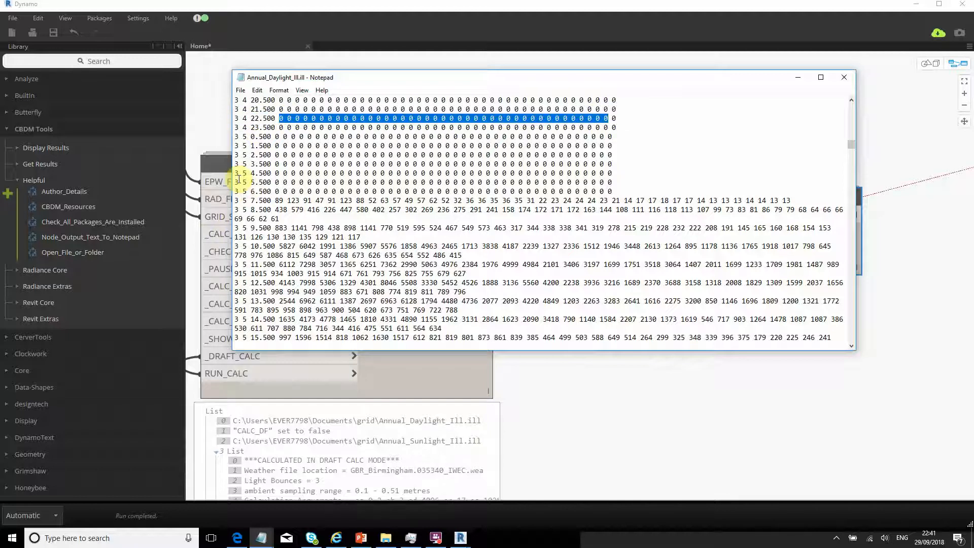
left_click(234, 174)
left_click_drag(251, 173, 528, 173)
left_click(235, 201)
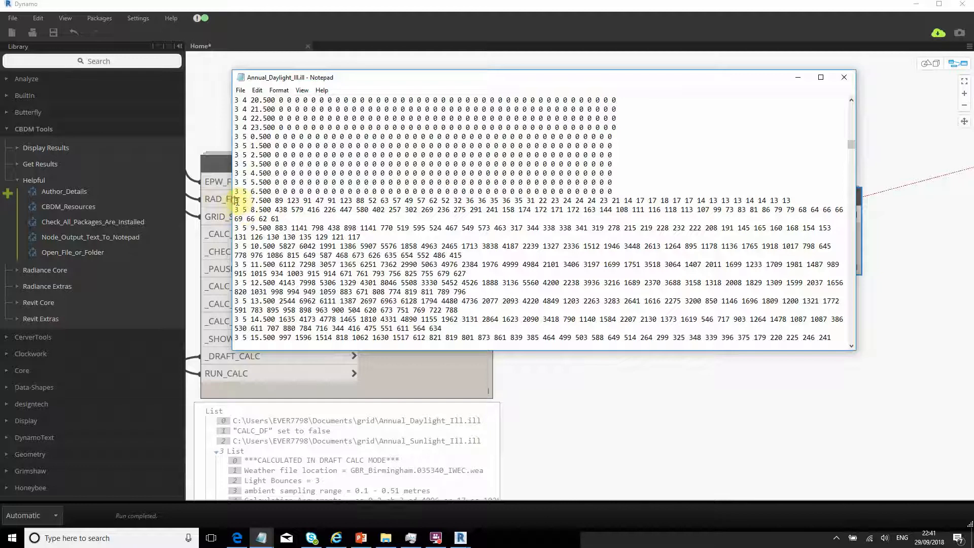
left_click_drag(260, 174, 259, 165)
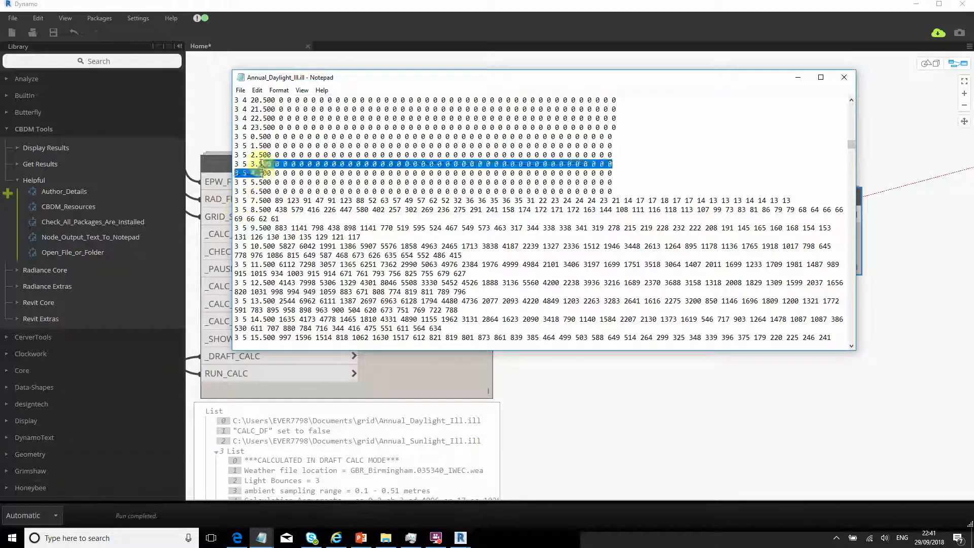
left_click(254, 145)
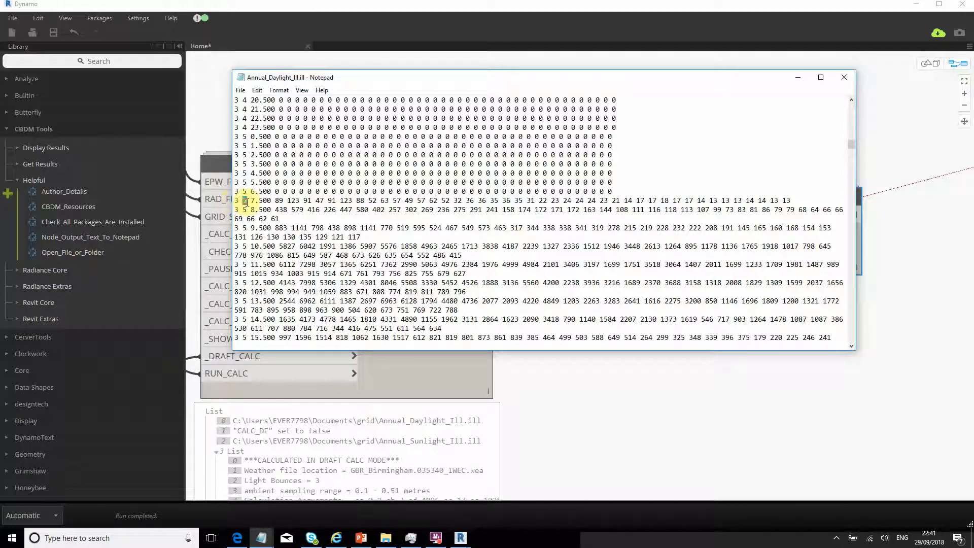
- Select the illuminance readings of the 3 5 7.500 row and maximize Notepad
left_click_drag(252, 201, 751, 200)
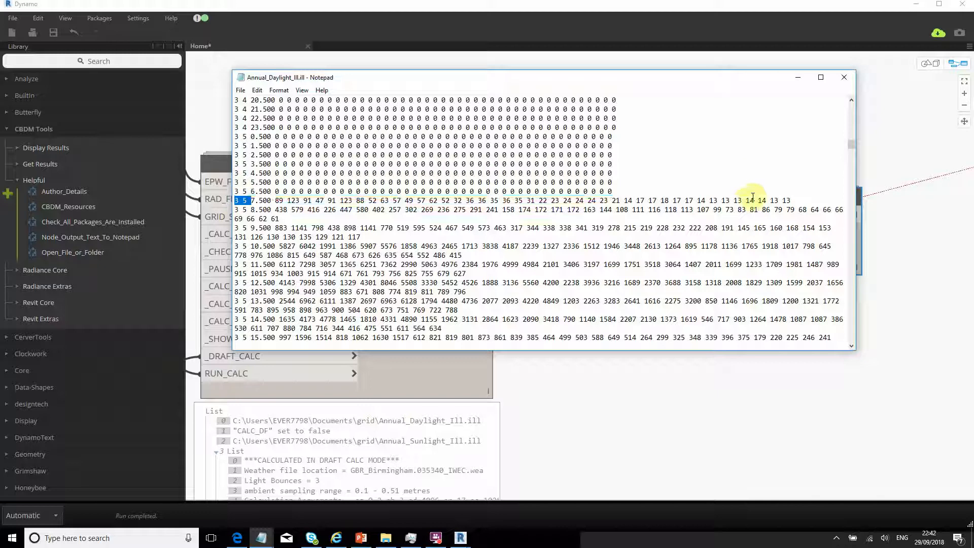
left_click_drag(276, 201, 279, 210)
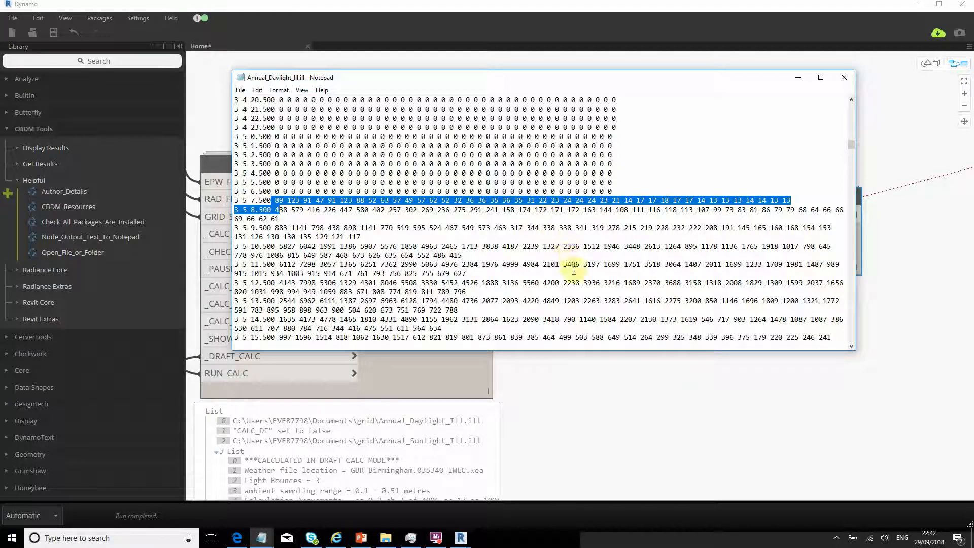
scroll(398, 276, "down", 1)
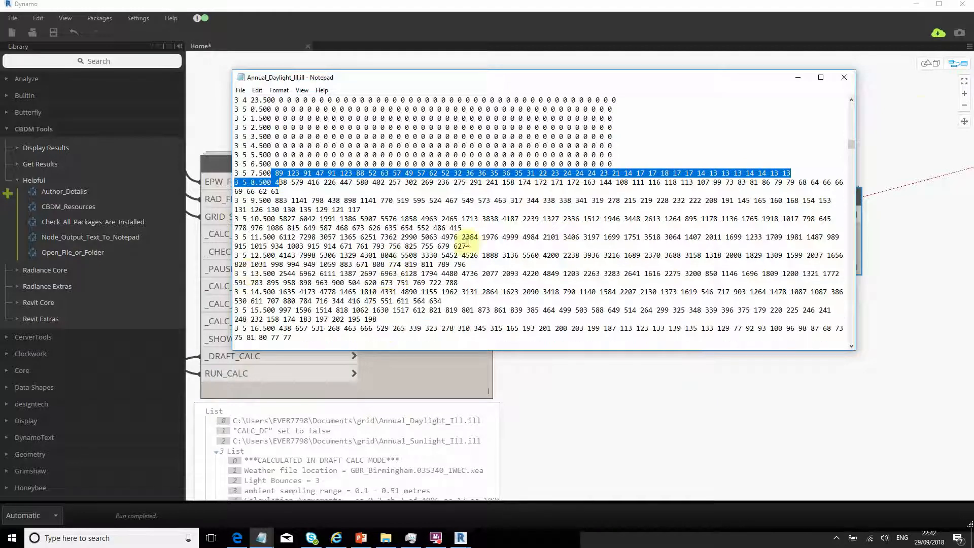
left_click(820, 77)
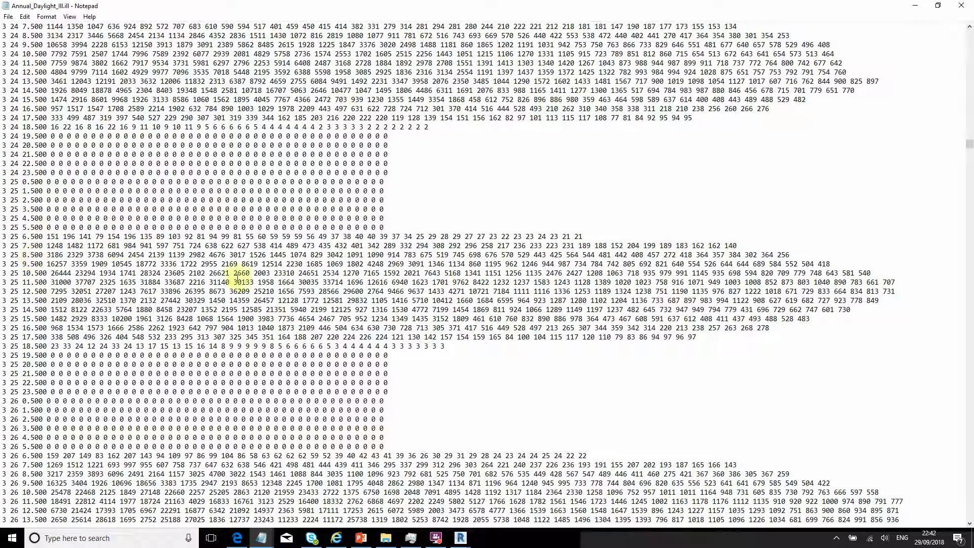
- Highlight midday illuminance values on the 3 25 12.500 and 13.500 lines
left_click_drag(815, 292, 10, 287)
left_click(27, 291)
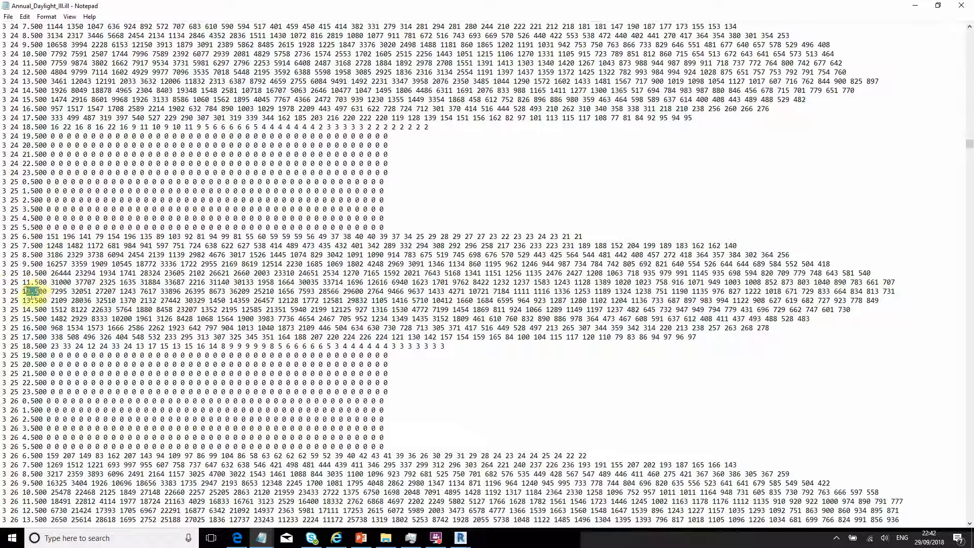
left_click_drag(59, 301, 179, 301)
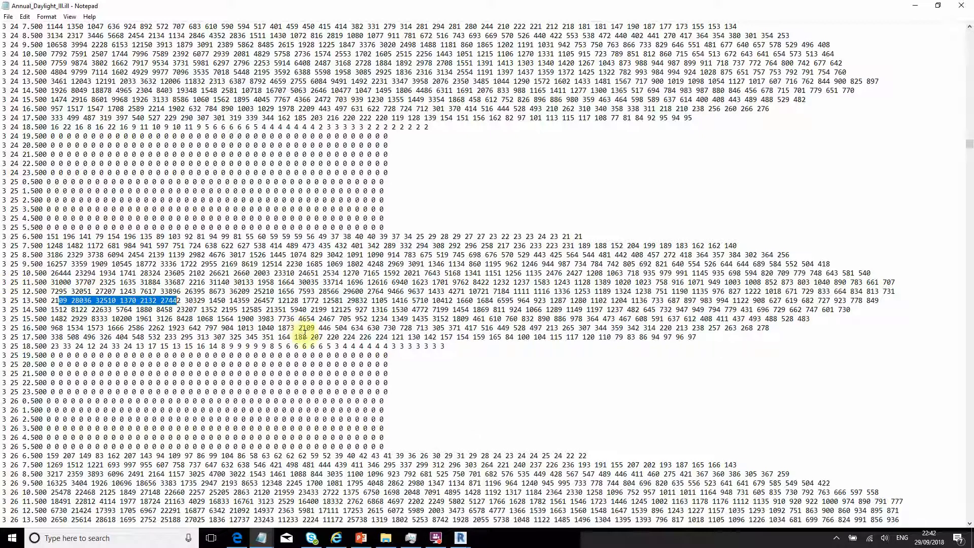
left_click(226, 338)
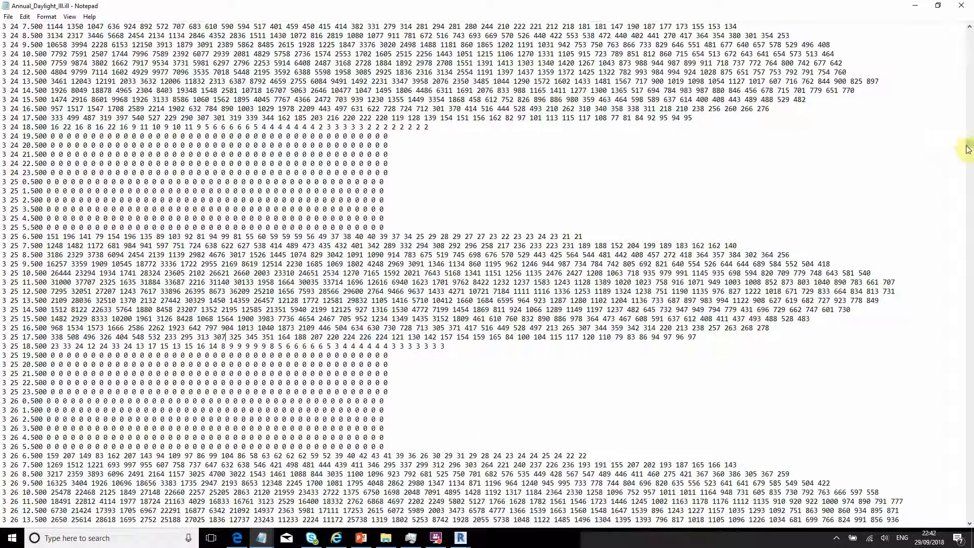
- Inspect the August rows, including zero hours 4.500–5.500 and the 2332 reading
left_click_drag(970, 145, 935, 341)
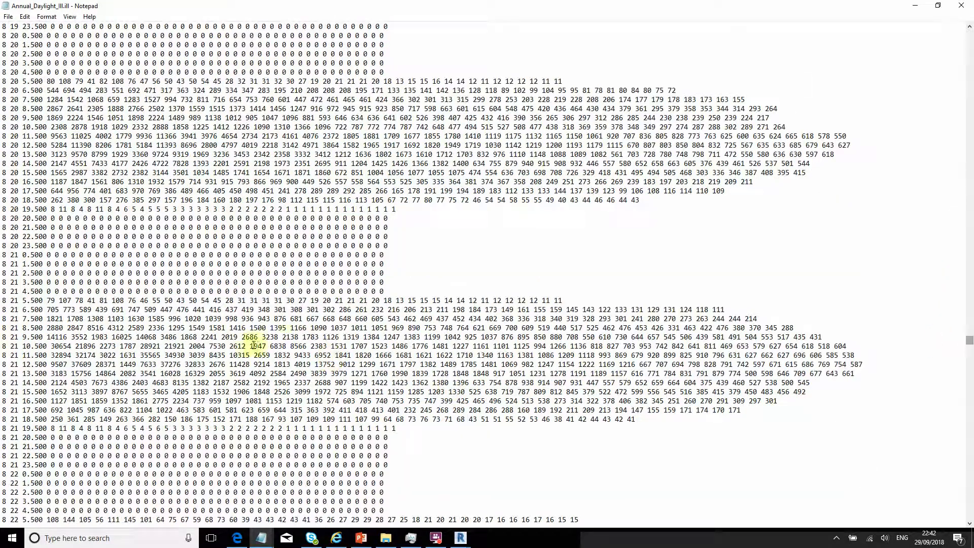
left_click(16, 308)
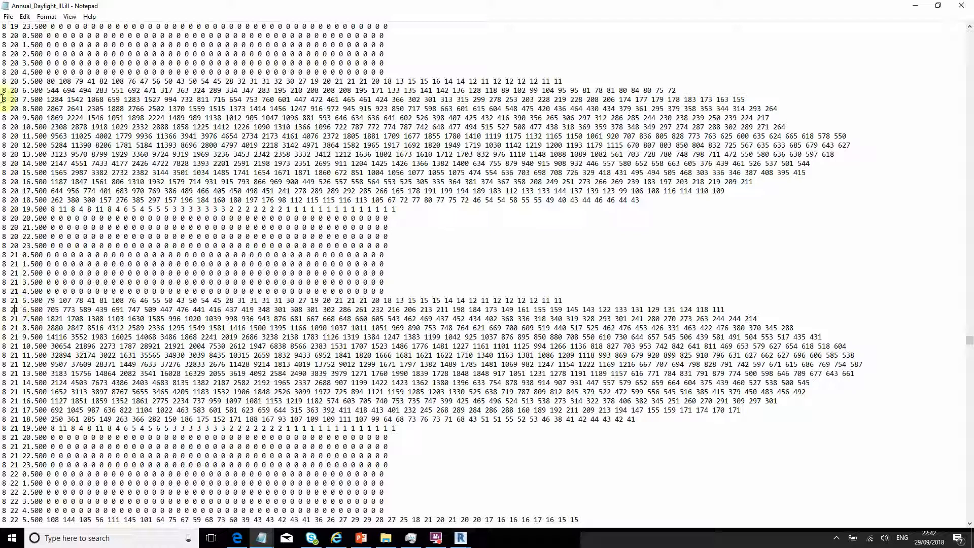
left_click_drag(2, 91, 10, 89)
left_click(19, 108)
left_click_drag(64, 83, 143, 72)
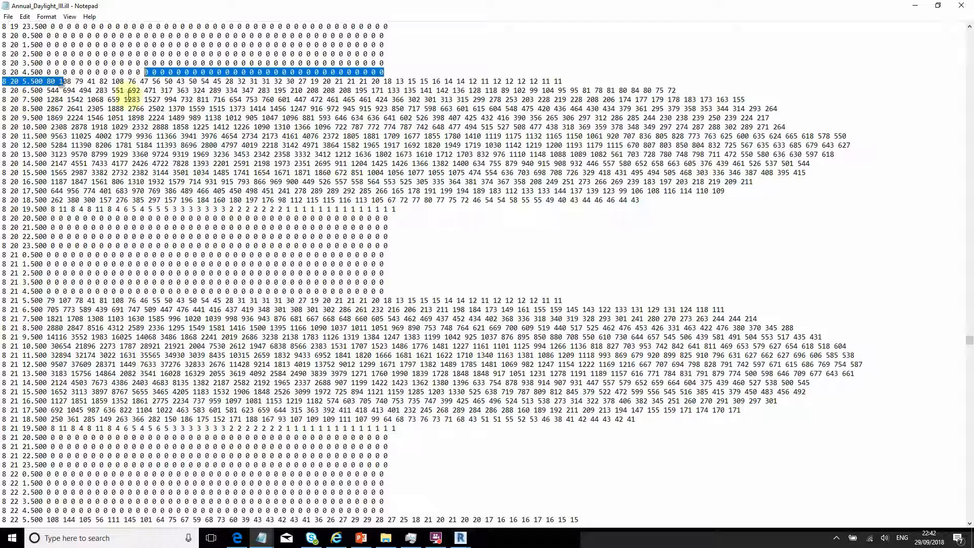
left_click_drag(148, 127, 145, 127)
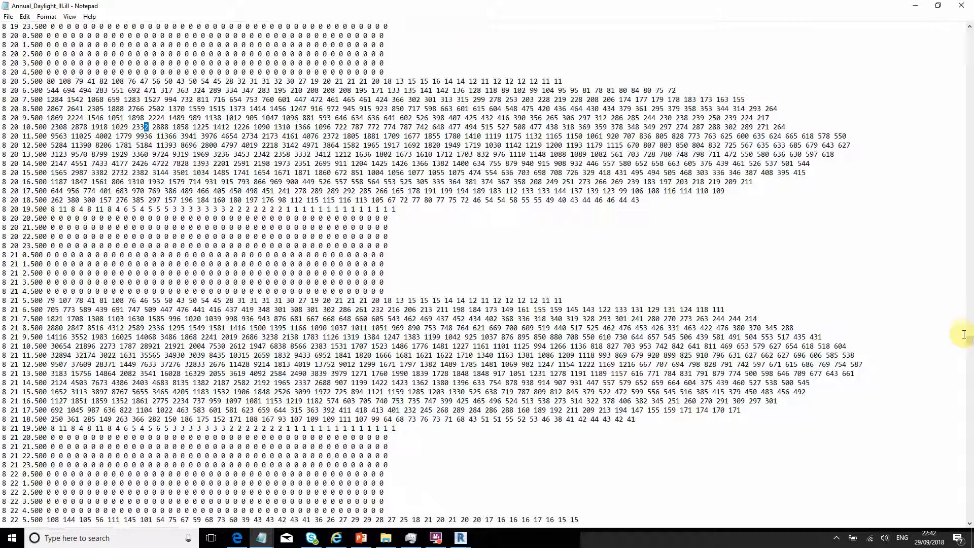
- Select the final rows ending at 12 31 23.500, then close the results file
left_click_drag(969, 340, 970, 515)
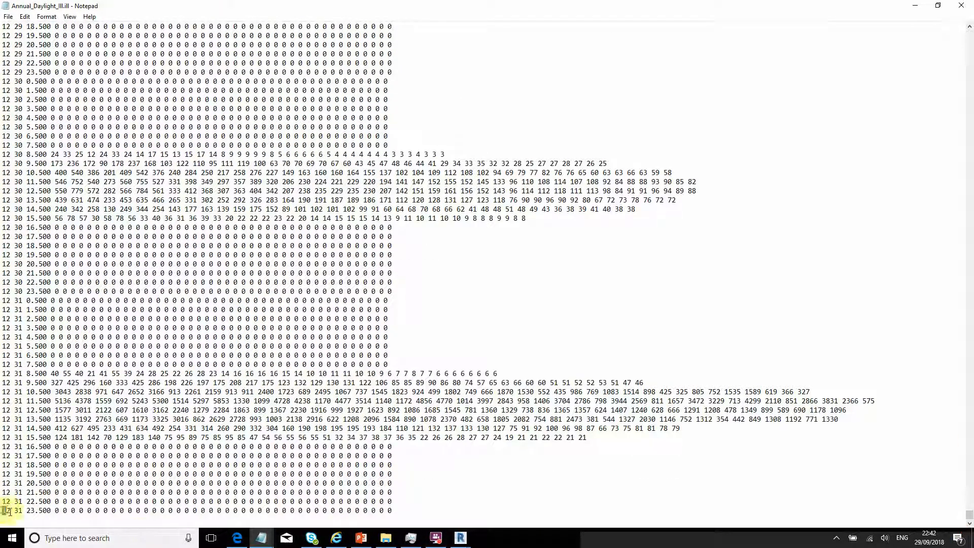
left_click(29, 511)
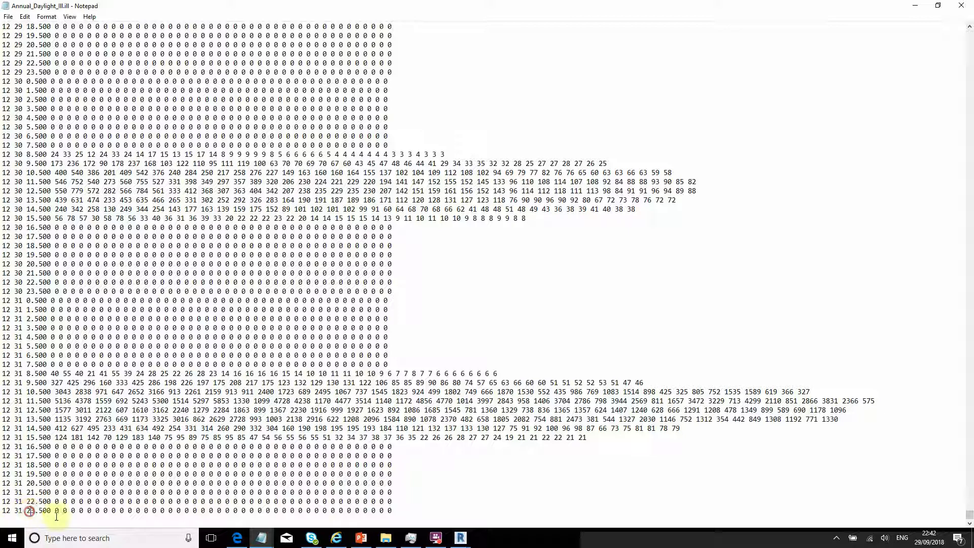
left_click_drag(26, 511, 59, 511)
key("Right")
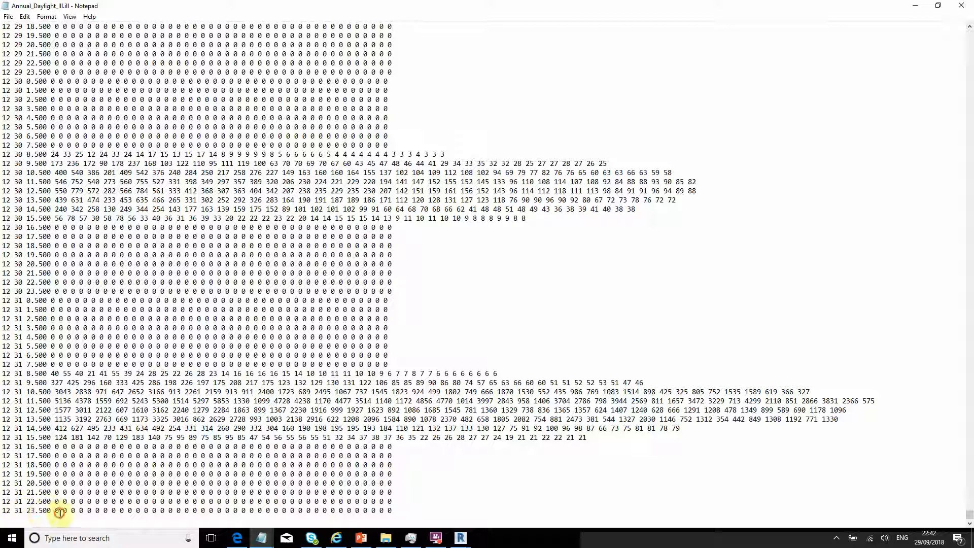
left_click_drag(27, 509, 452, 501)
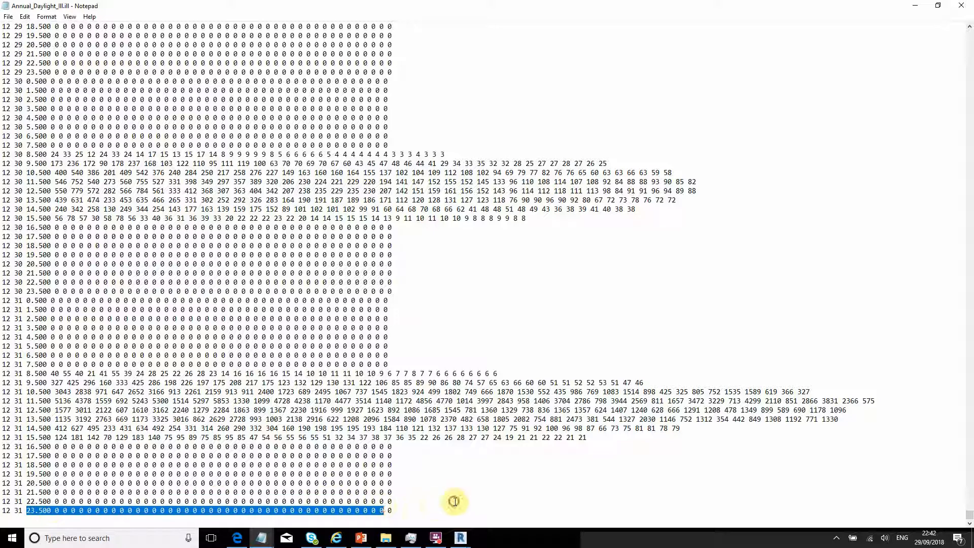
left_click(453, 501)
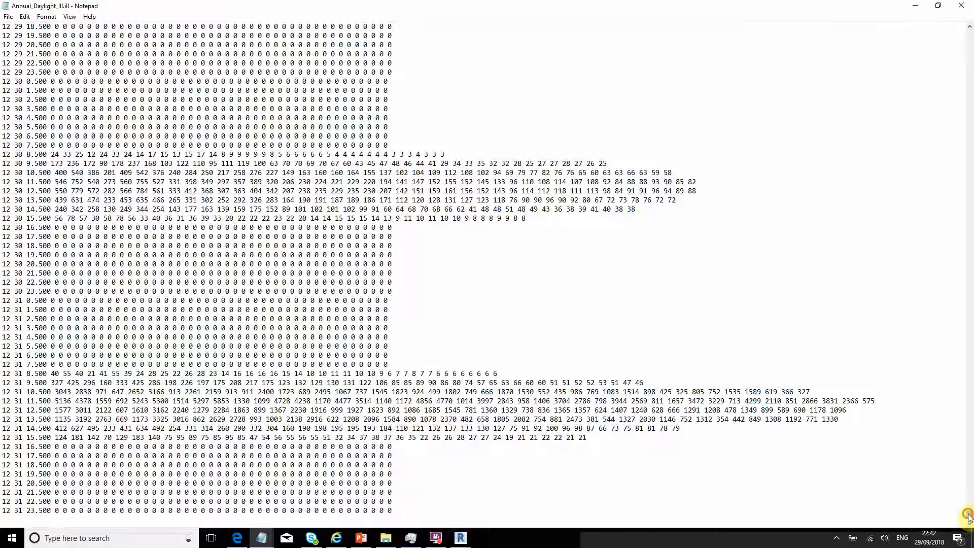
left_click_drag(970, 517, 969, 28)
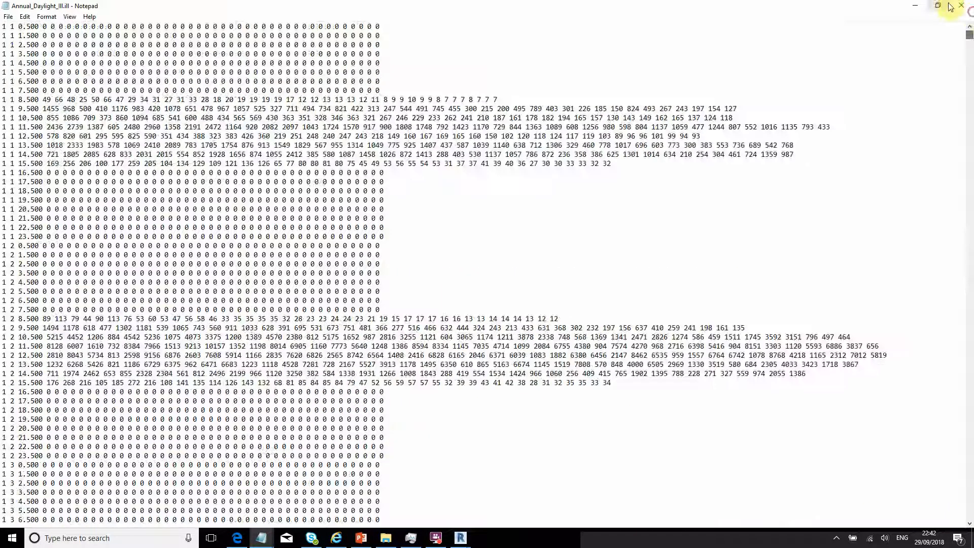
left_click(961, 6)
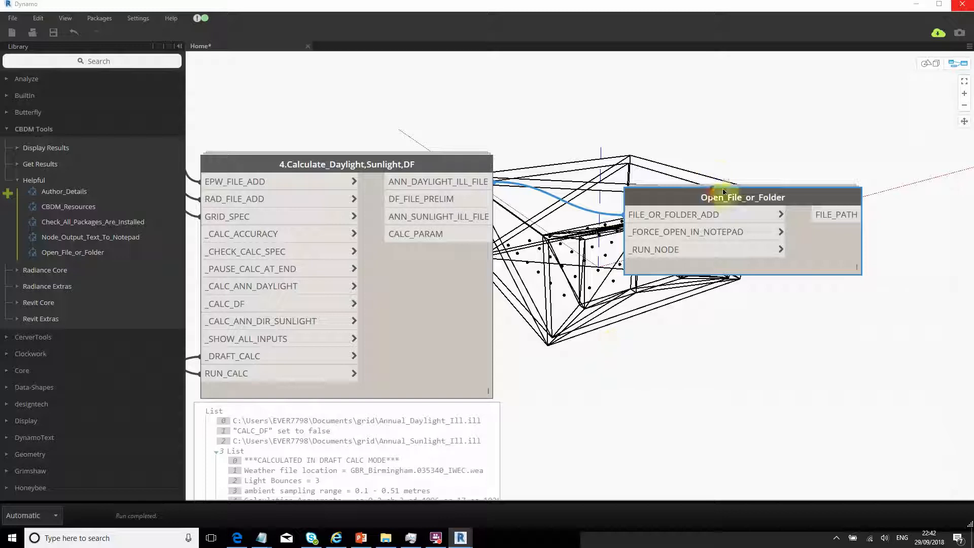
- Reposition Open_File_or_Folder and drag a wire from CALC_PARAM to its file input
left_click_drag(728, 196, 820, 157)
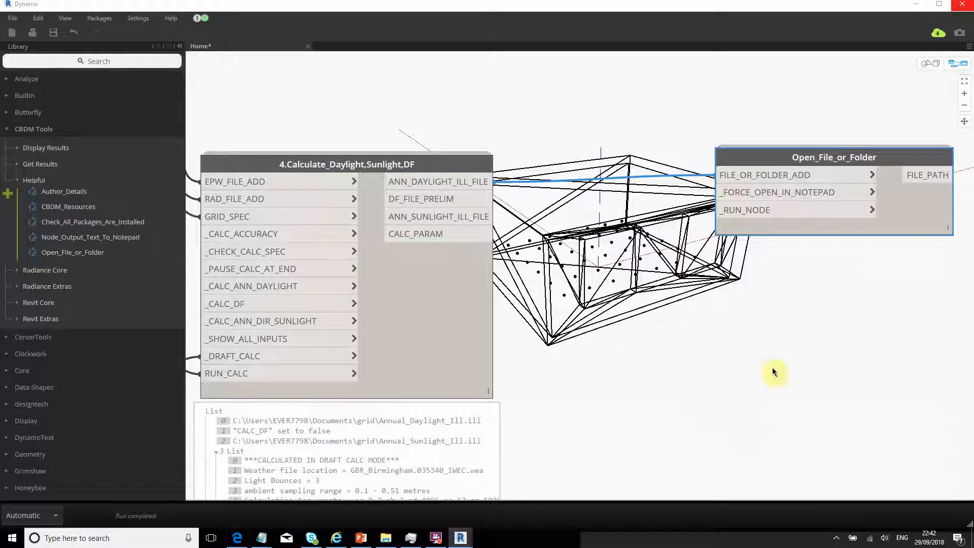
middle_click_drag(680, 295, 814, 257)
middle_click_drag(802, 215, 693, 261)
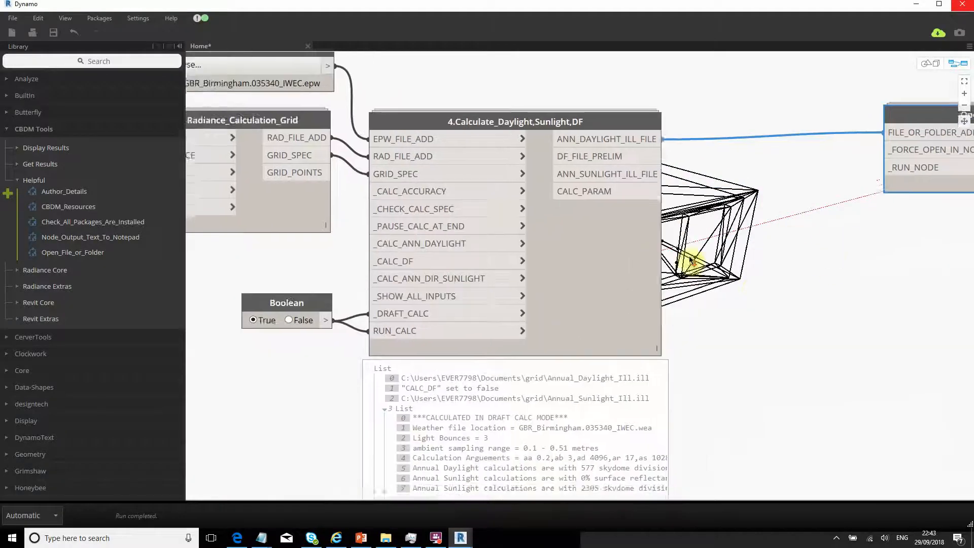
scroll(694, 262, "down", 2)
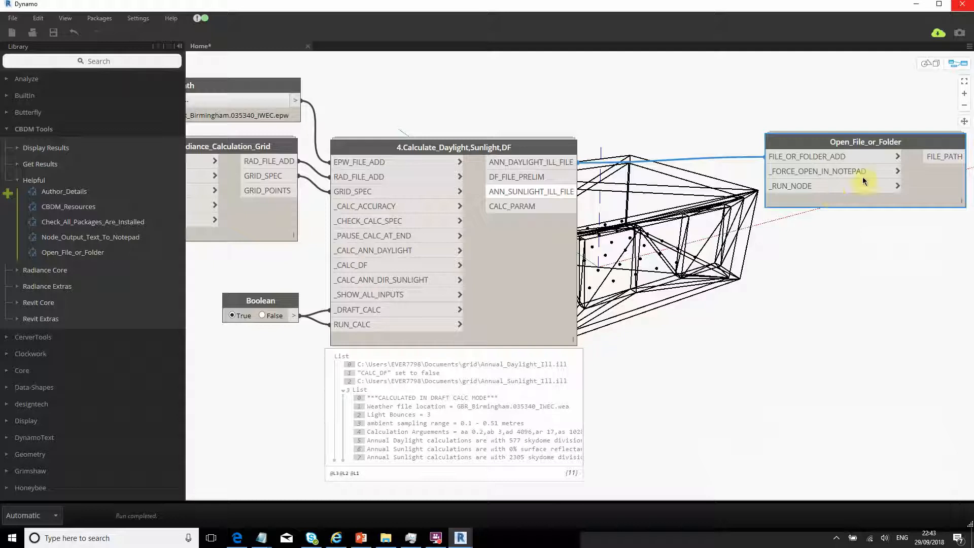
left_click_drag(822, 141, 822, 175)
left_click_drag(568, 205, 769, 190)
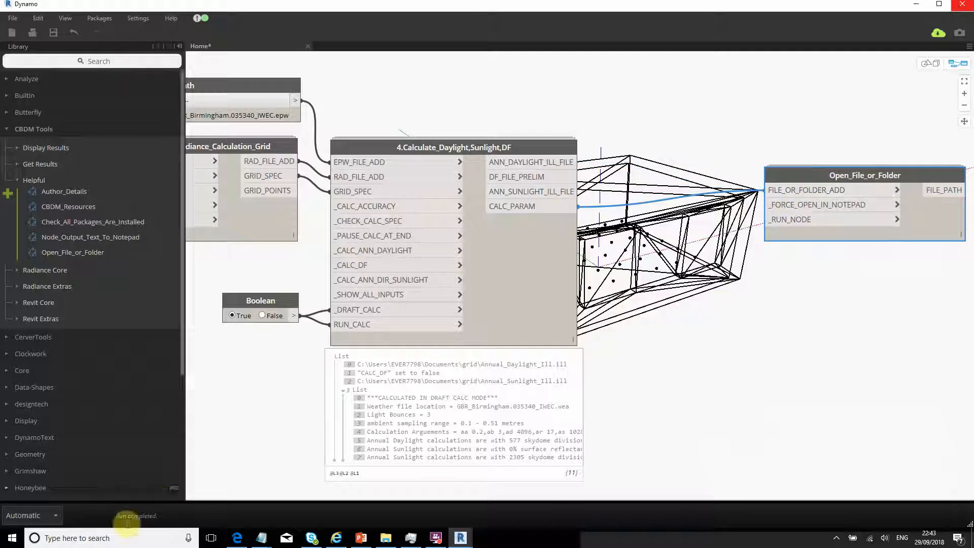
- Reconnect CALC_PARAM into FILE_OR_FOLDER_ADD, then delete the Open_File_or_Folder node
middle_click_drag(695, 347, 636, 345)
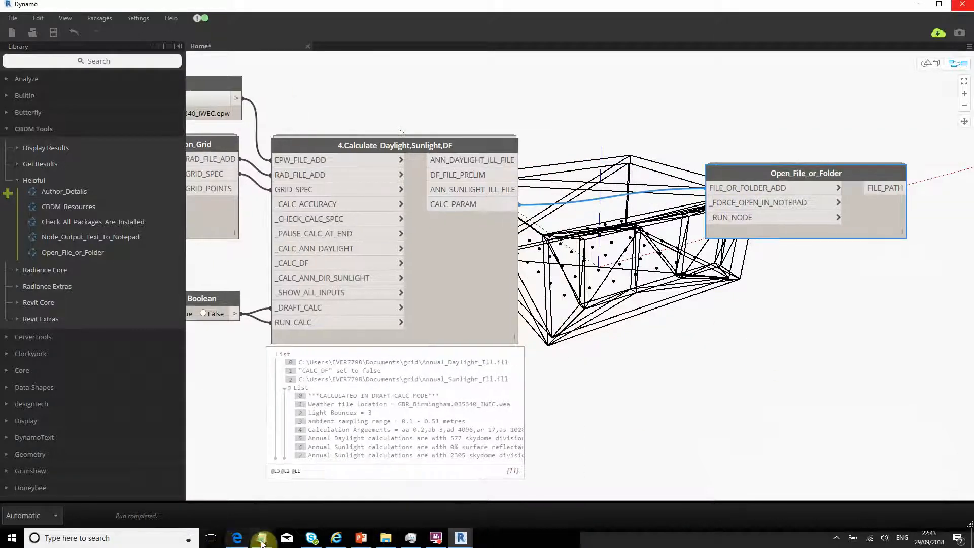
mouse_move(262, 538)
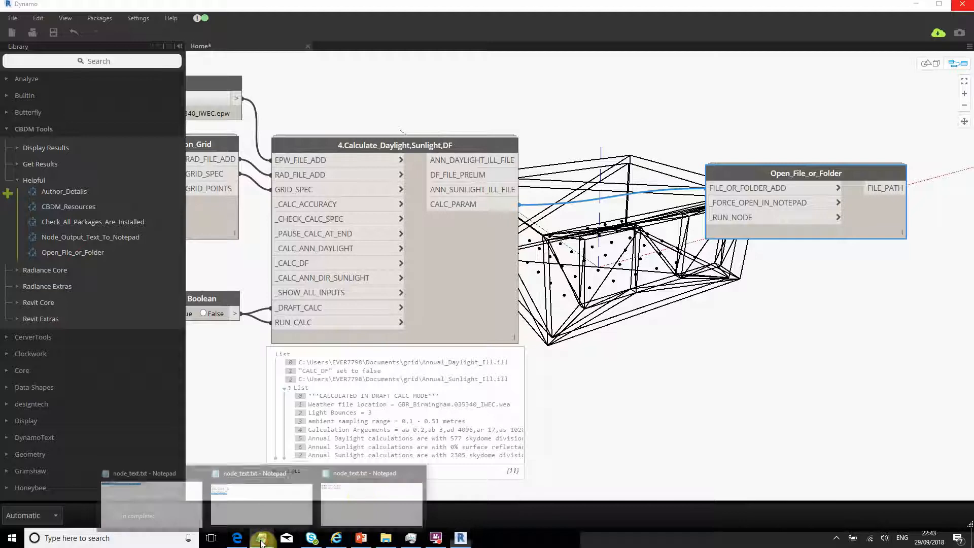
left_click(624, 362)
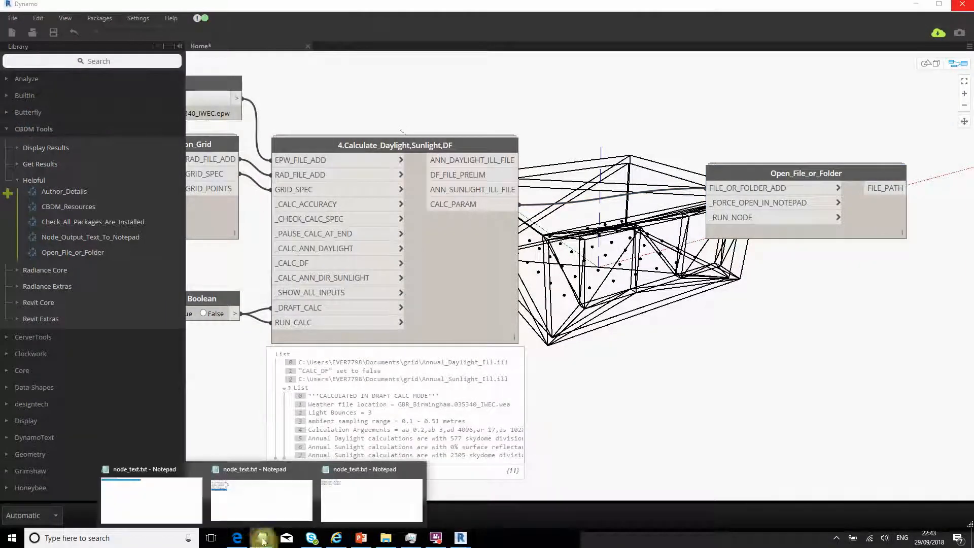
left_click(721, 187)
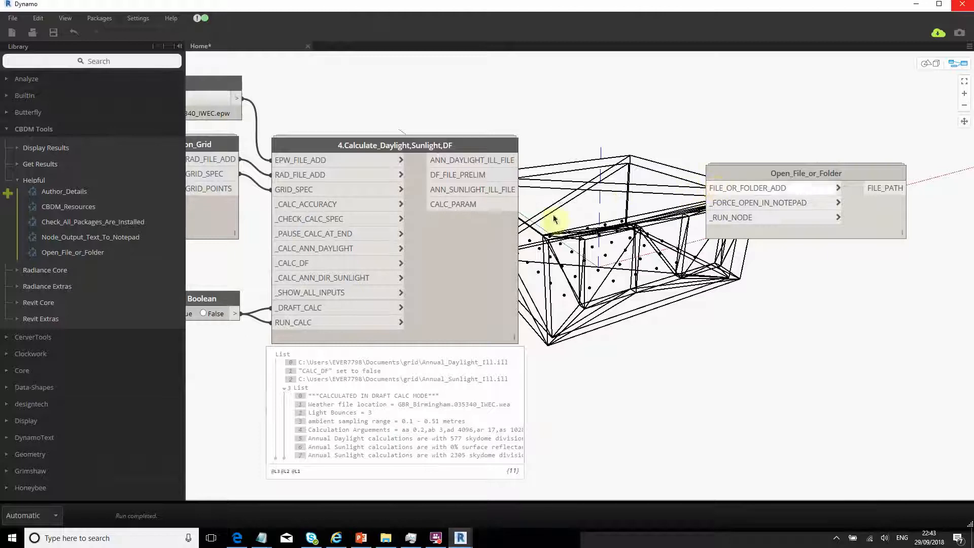
left_click(516, 204)
left_click(712, 189)
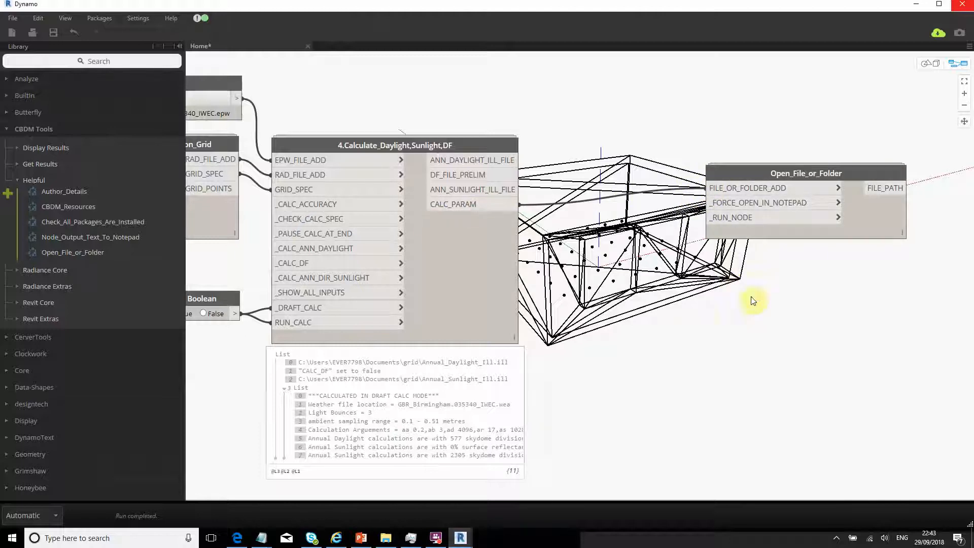
left_click_drag(824, 171, 769, 183)
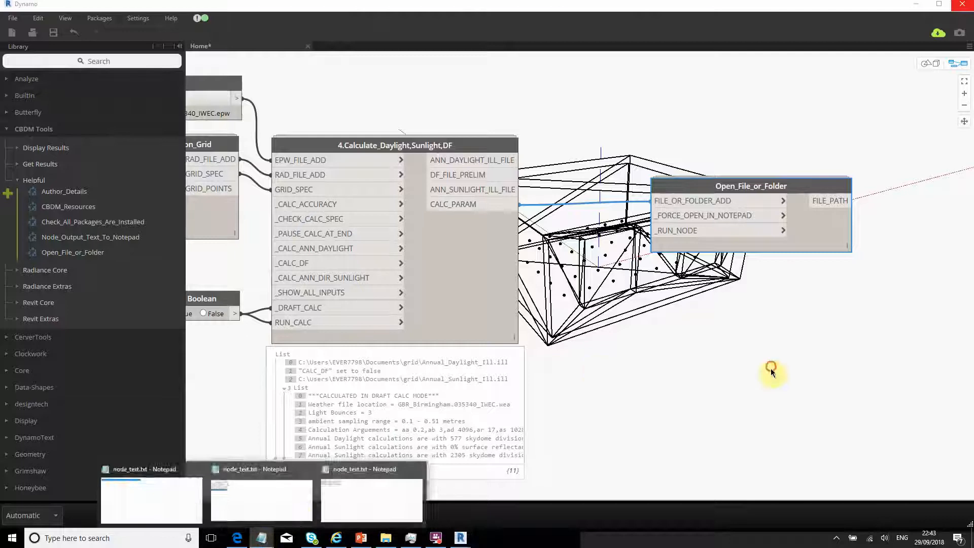
key("Delete")
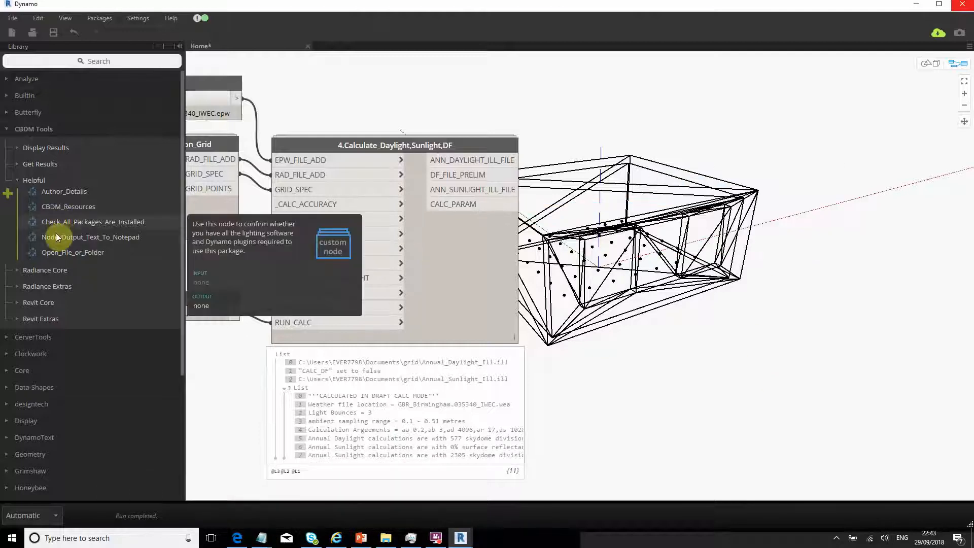
- Add Node_Output_Text_To_Notepad and Open_File_or_Folder, wire CALC_PARAM to the opener, then delete it
left_click(58, 237)
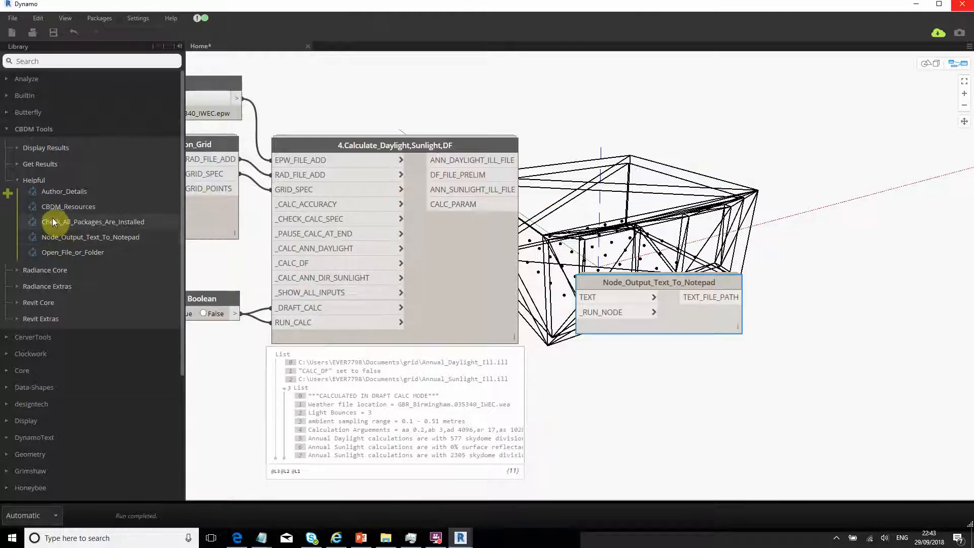
left_click(55, 253)
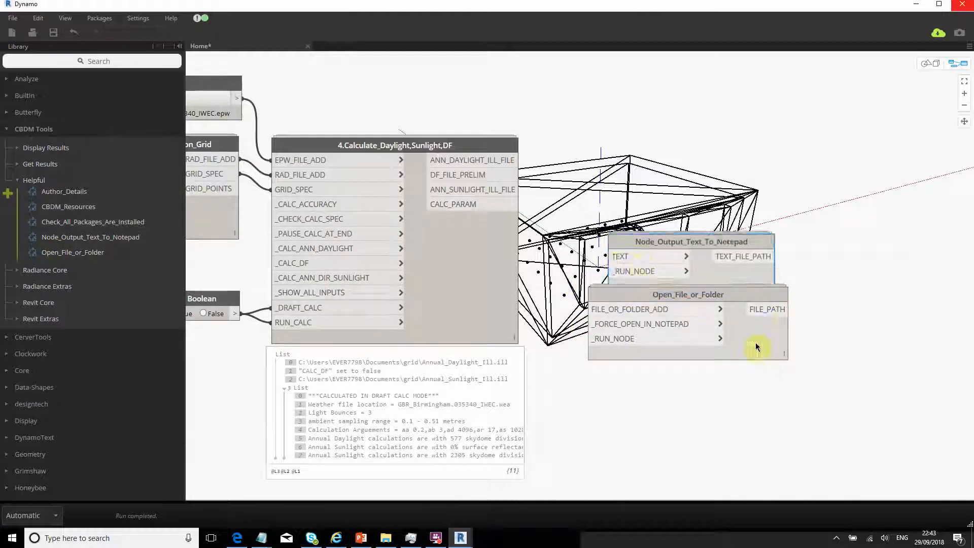
left_click_drag(652, 304, 690, 204)
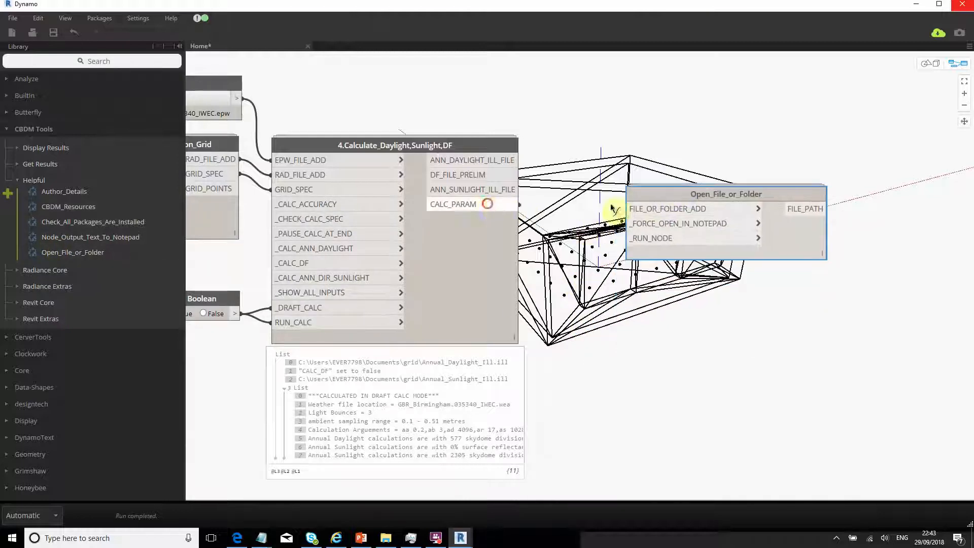
left_click_drag(515, 204, 628, 209)
mouse_move(675, 256)
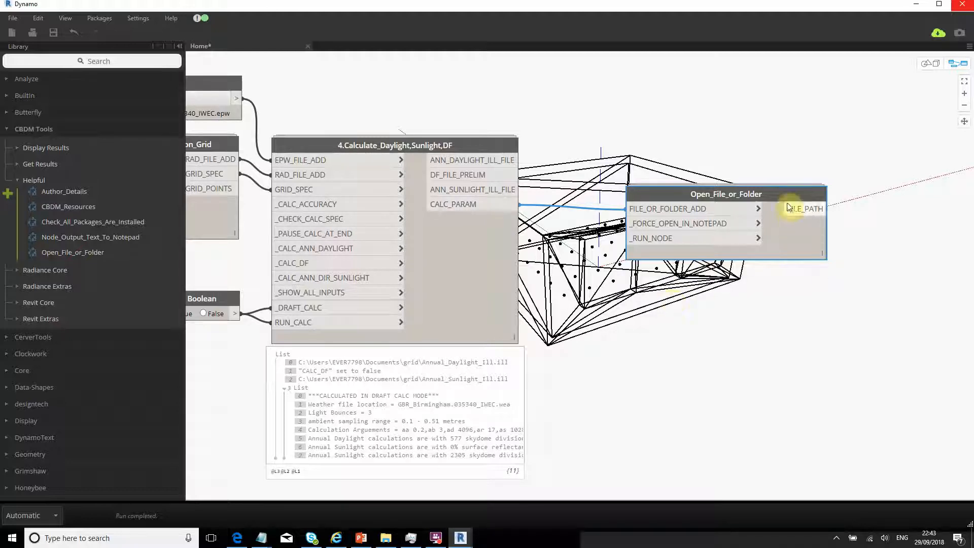
mouse_move(818, 269)
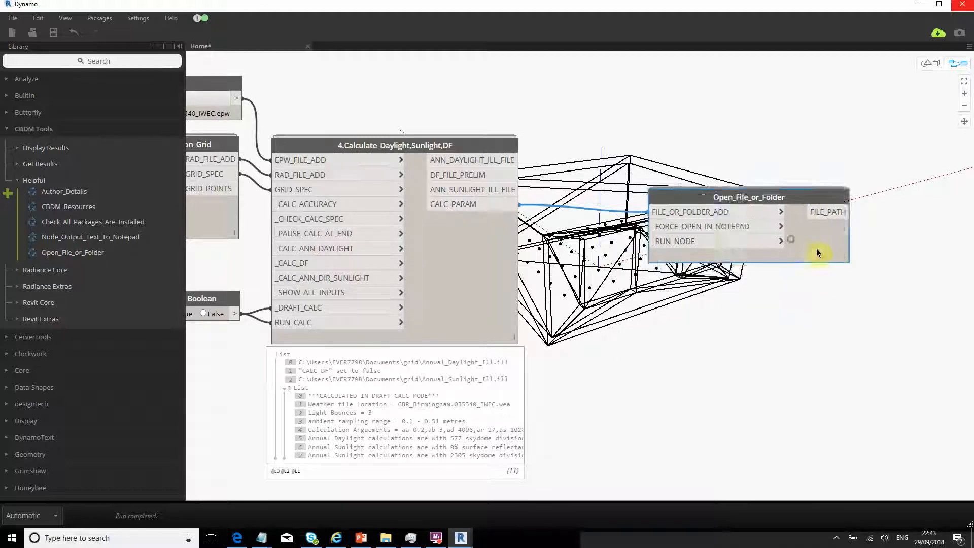
key("Delete")
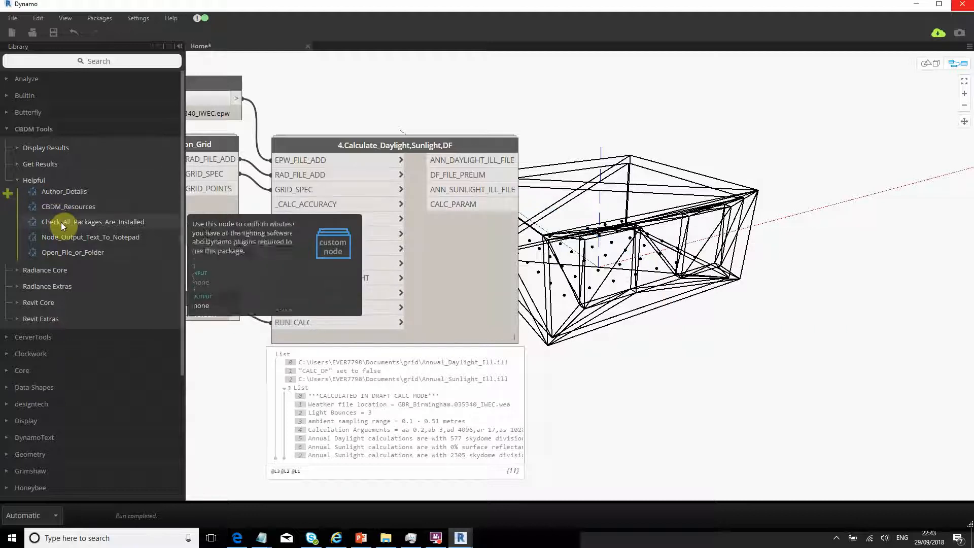
- Delete the spare Open_File_or_Folder nodes and wire CALC_PARAM into Node_Output_Text_To_Notepad's TEXT input
left_click(71, 256)
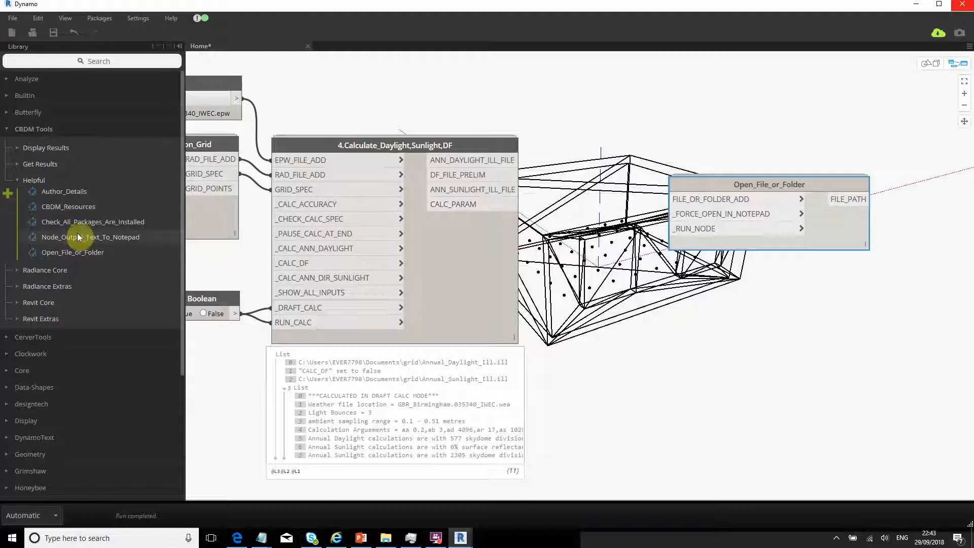
left_click(66, 254)
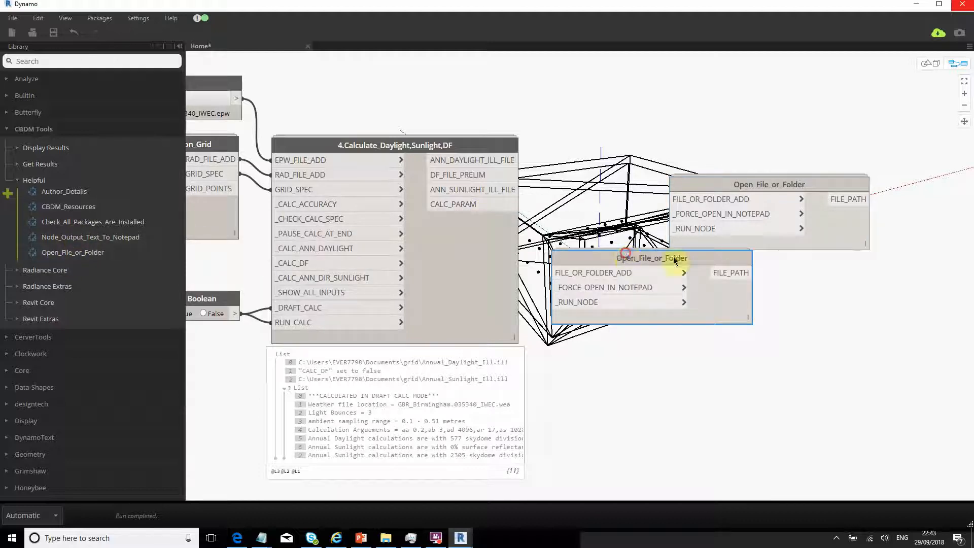
left_click(68, 238)
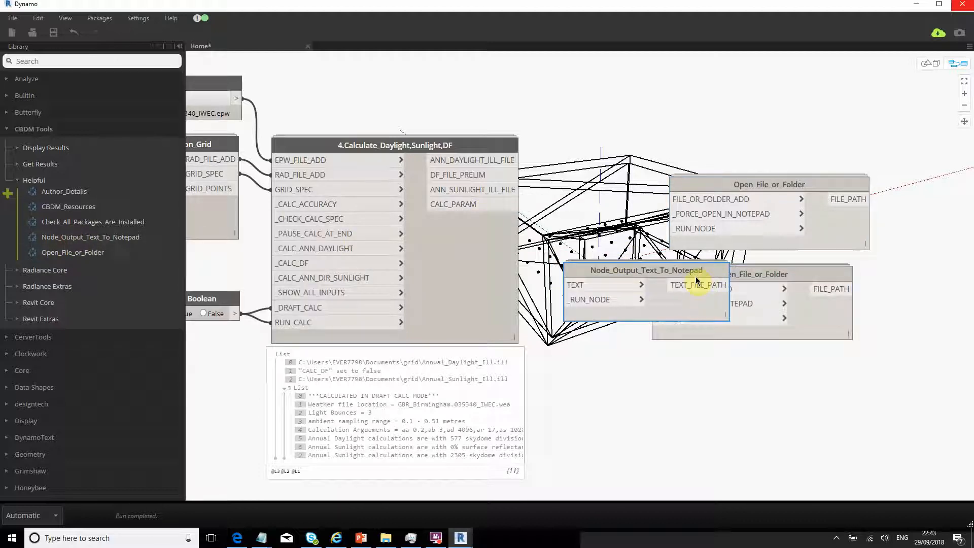
left_click(800, 280)
key("Delete")
left_click(800, 187)
key("Delete")
left_click_drag(606, 269, 647, 187)
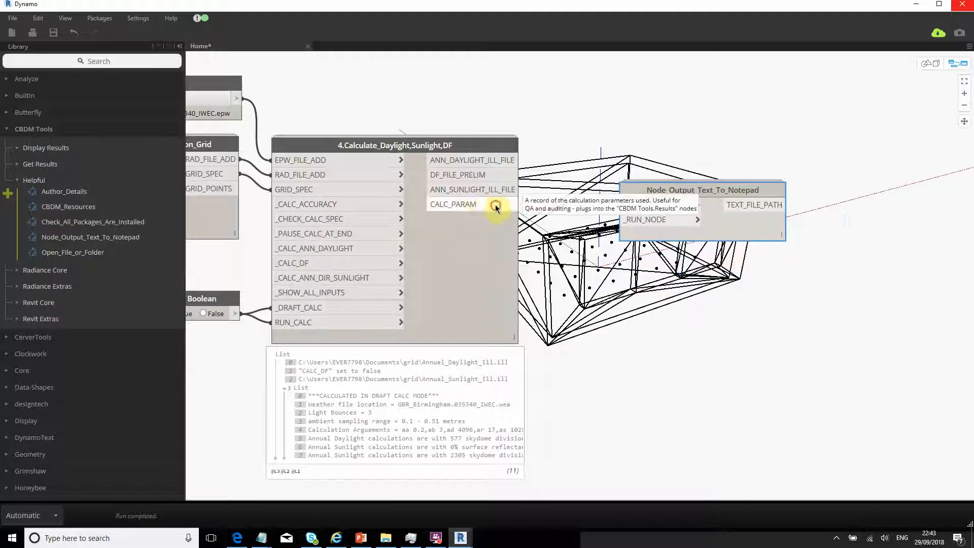
left_click_drag(496, 208, 644, 206)
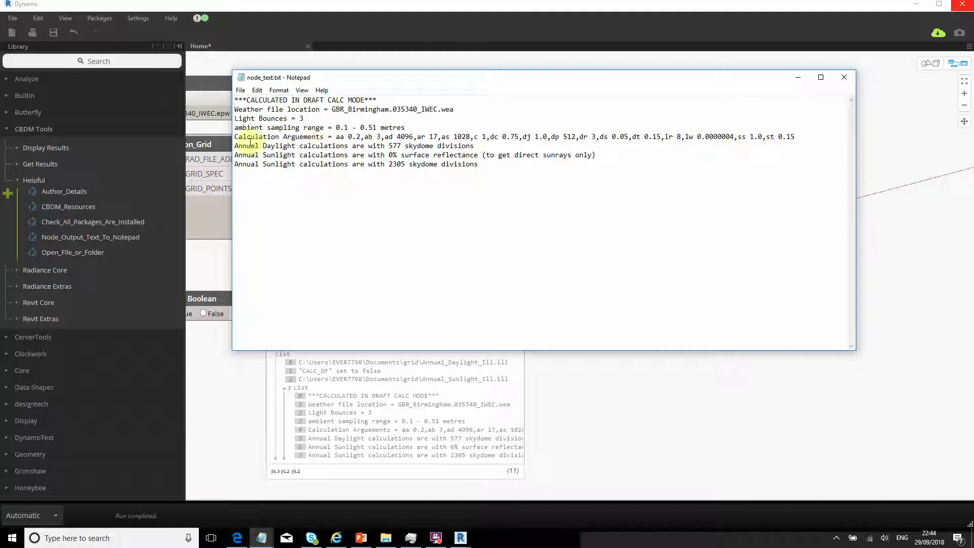
- Point out the Birmingham weather file name and location in node_text.txt
left_click_drag(414, 109, 369, 109)
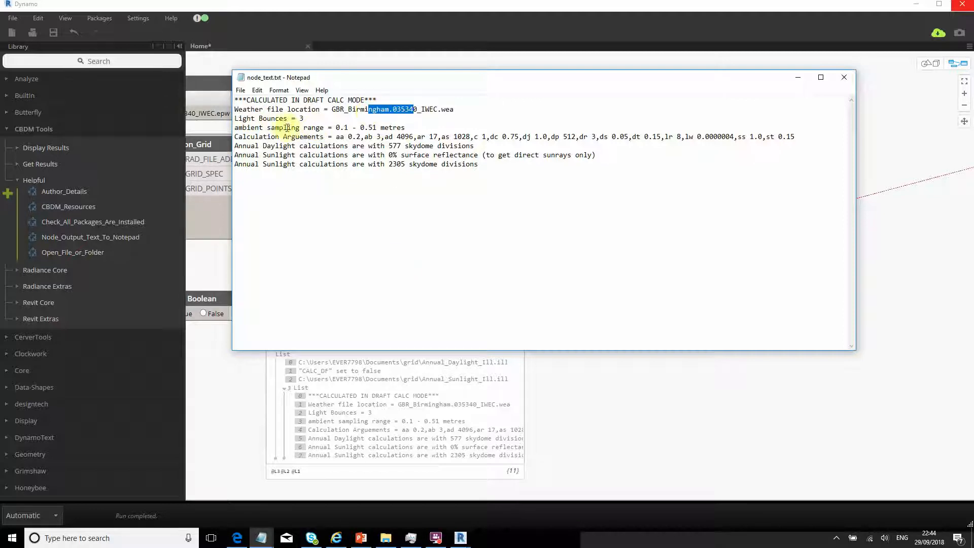
left_click_drag(300, 118, 332, 109)
left_click(288, 100)
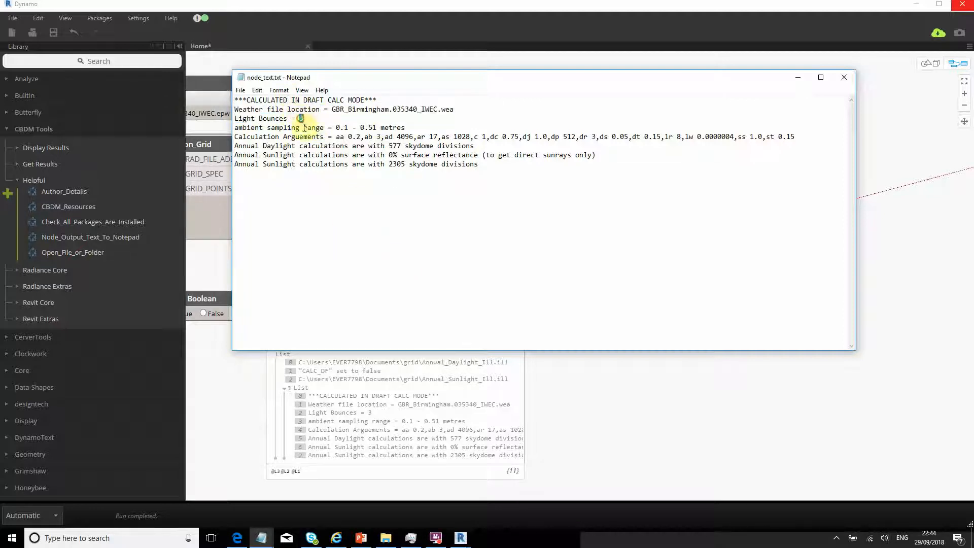
left_click(249, 127)
- Highlight the ambient sampling range of 0.1 - 0.51 metres
mouse_move(337, 128)
left_mouse_down()
mouse_move(416, 128)
mouse_move(336, 128)
left_mouse_up()
left_click(384, 137)
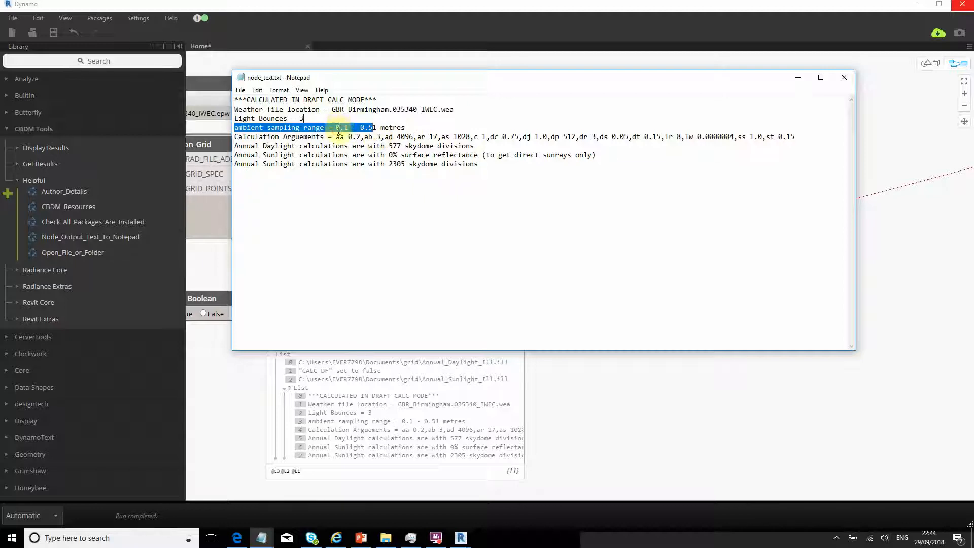
left_click(337, 128)
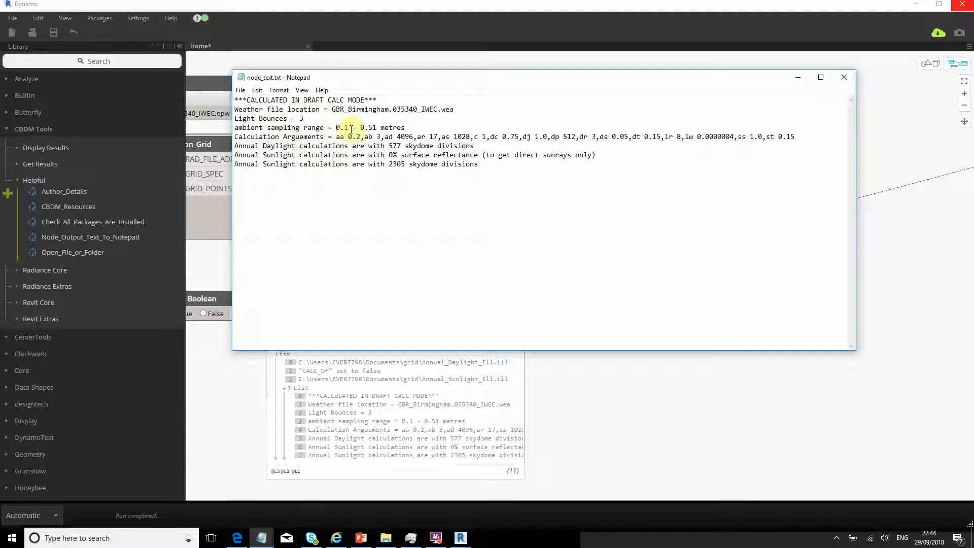
double_click(352, 127)
left_click(350, 178)
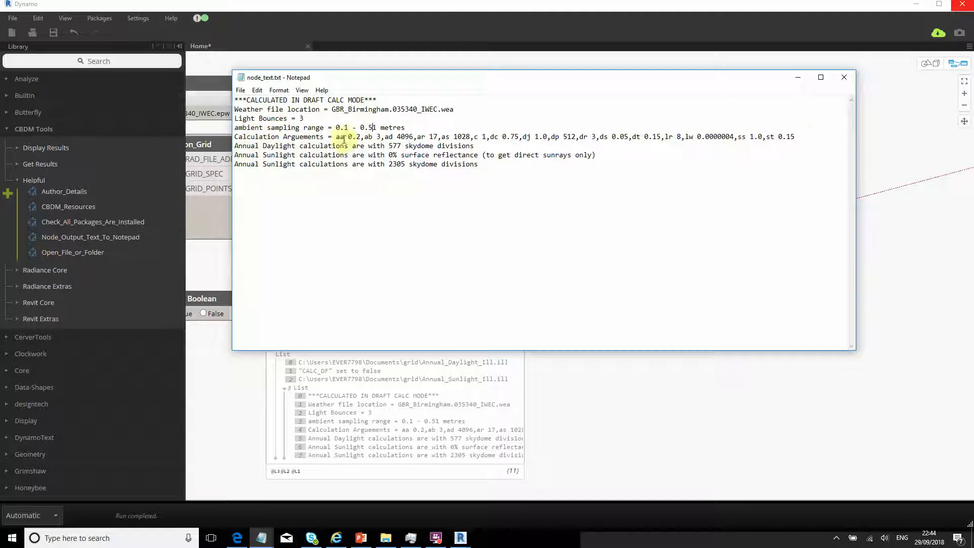
- Highlight the calculation arguments list and the annual daylight calculation line
left_click_drag(340, 137, 822, 135)
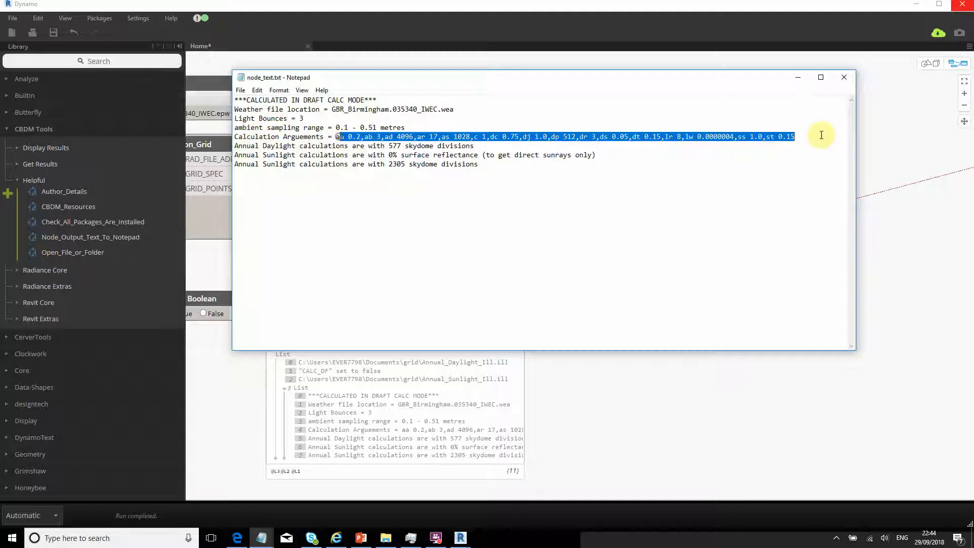
left_click(391, 164)
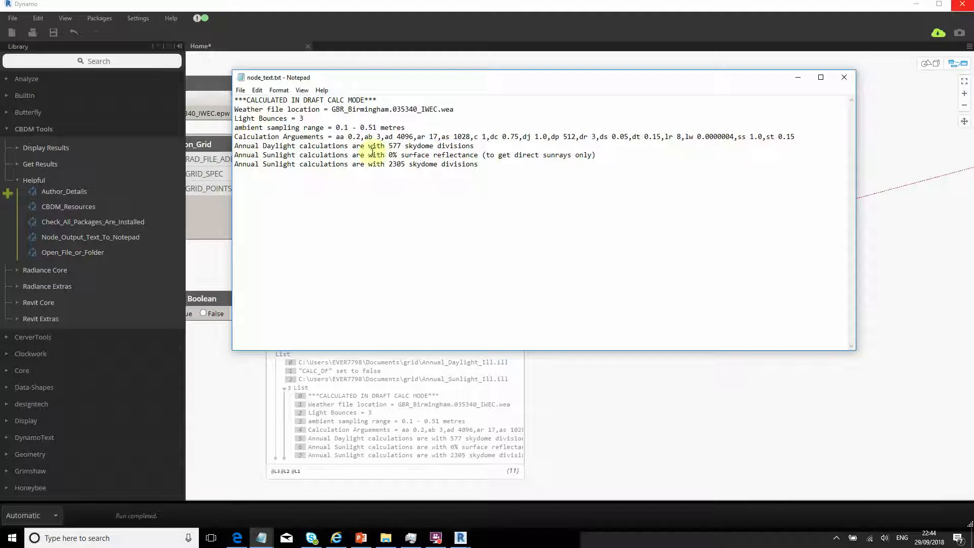
left_click_drag(348, 146, 425, 137)
left_click(433, 155)
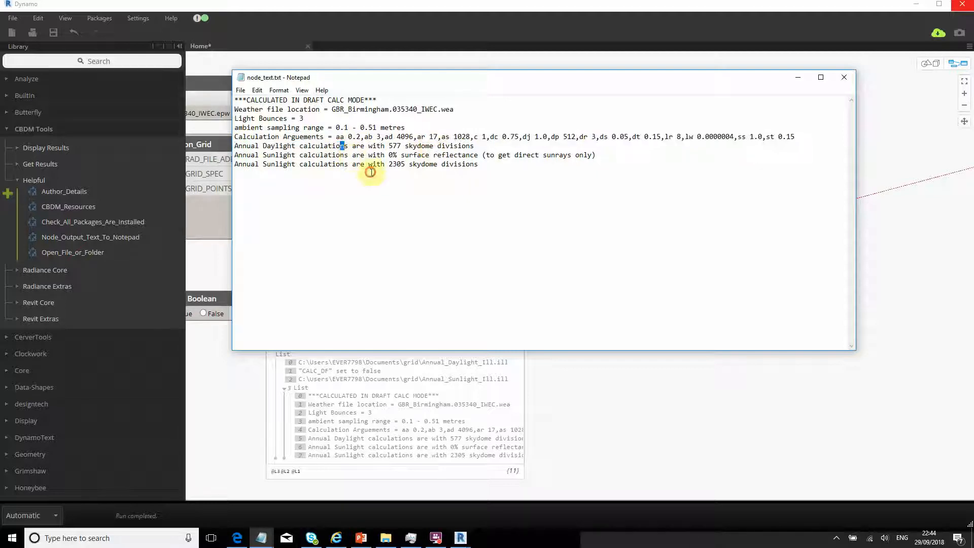
left_click(409, 173)
- Highlight the 577 daylight and the sunlight skydome divisions, then close node_text.txt
left_click_drag(369, 146, 433, 144)
left_click_drag(353, 164, 413, 165)
left_click(405, 187)
left_click_drag(235, 109, 607, 197)
left_click(607, 197)
left_click(844, 77)
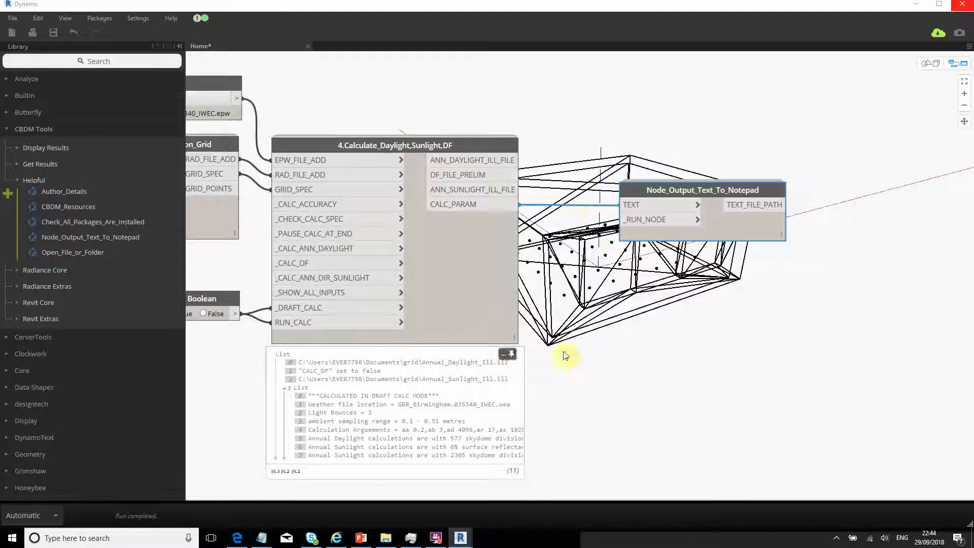
- Place Check_All_Packages_Are_Installed and Open_File_or_Folder nodes, feeding ANN_SUNLIGHT_ILL_FILE into the opener
middle_click_drag(663, 267, 868, 207)
mouse_move(798, 300)
middle_mouse_down()
mouse_move(808, 294)
mouse_move(809, 306)
middle_mouse_up()
middle_click_drag(742, 306, 733, 315)
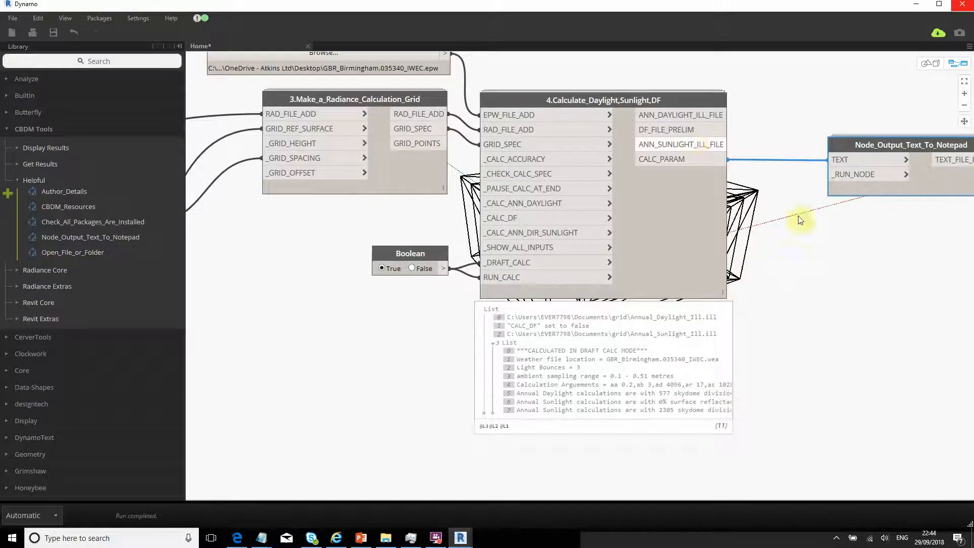
middle_click_drag(797, 265, 754, 278)
scroll(662, 165, "up", 1)
middle_click_drag(824, 300, 748, 317)
left_click(82, 232)
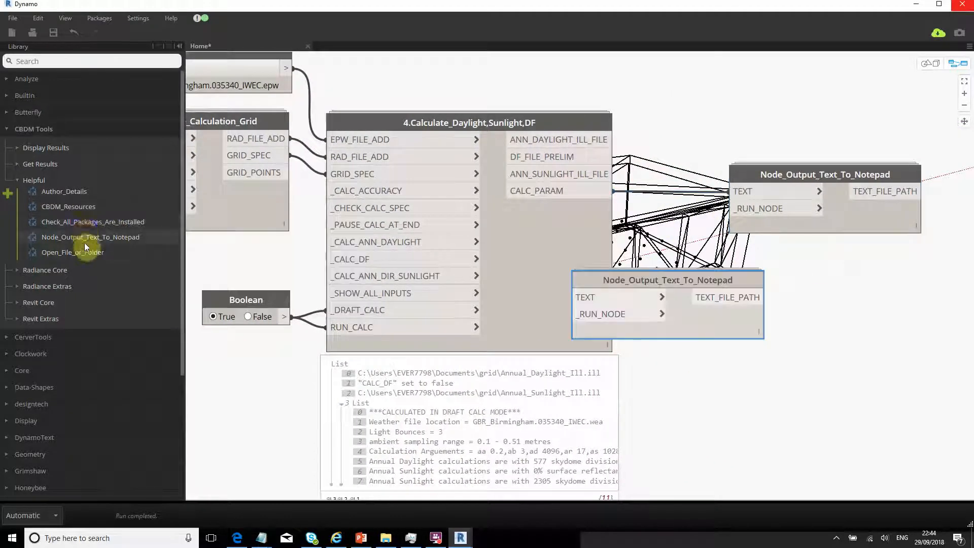
left_click(74, 220)
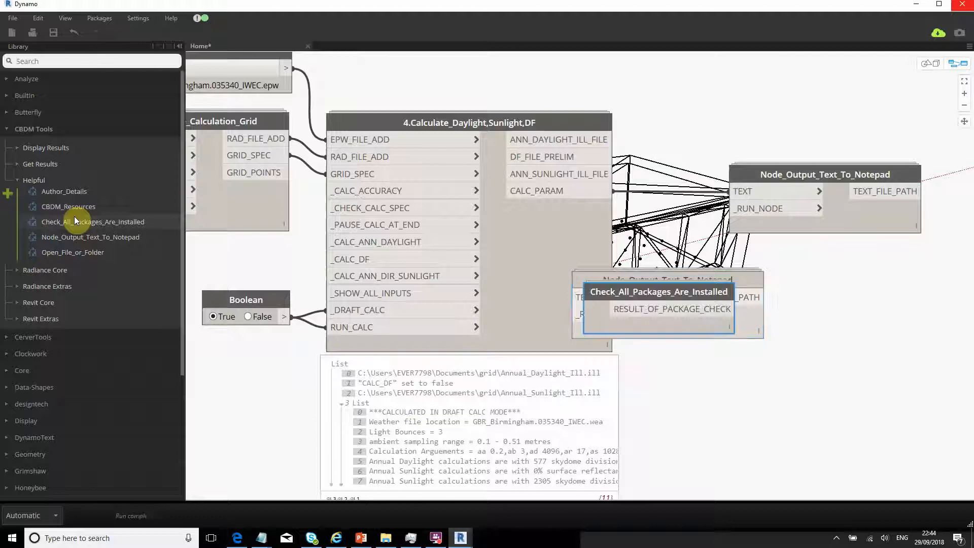
left_click(65, 252)
left_click_drag(729, 297, 832, 141)
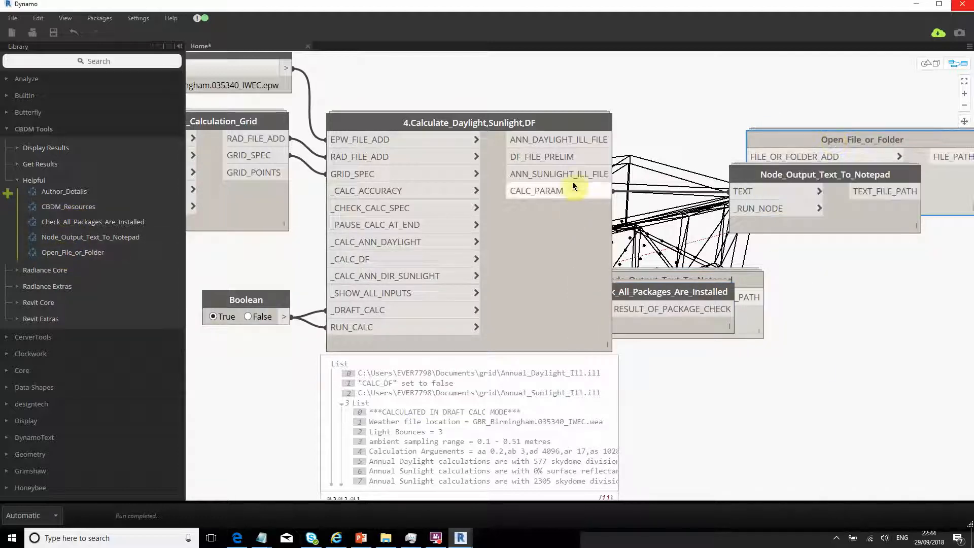
left_click_drag(608, 174, 759, 156)
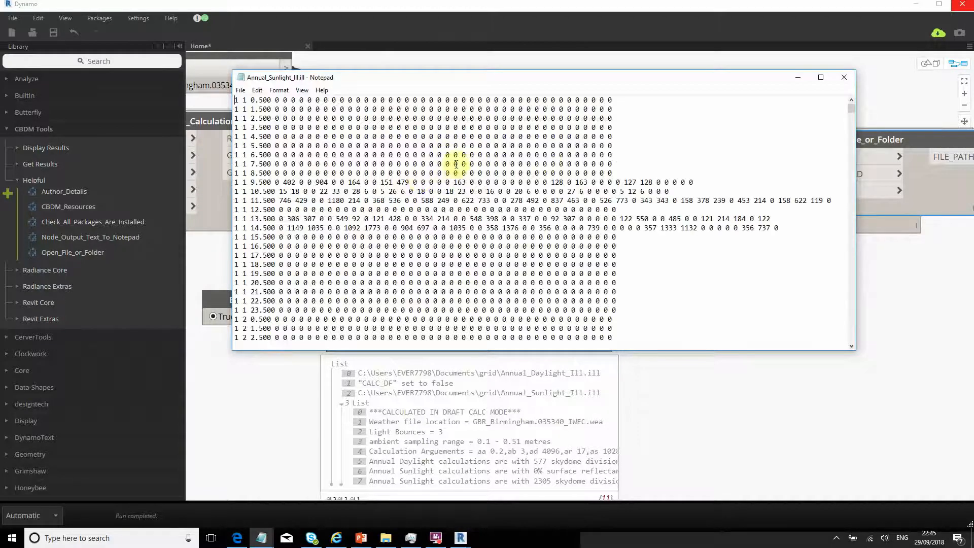
- Tidy the nodes, delete the duplicate text output node, and feed ANN_DAYLIGHT_ILL_FILE into FILE_OR_FOLDER_ADD
left_click_drag(522, 78, 624, 295)
left_click_drag(823, 138, 785, 84)
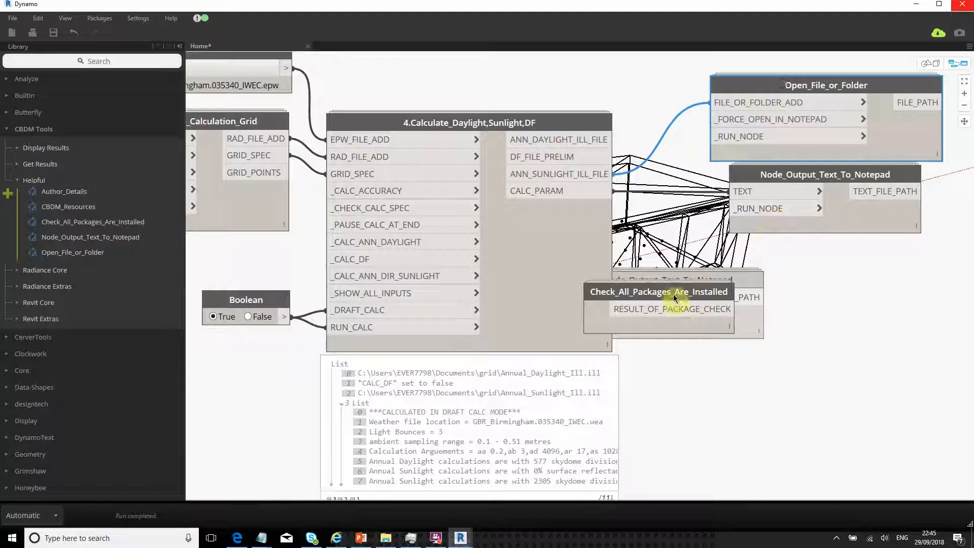
left_click_drag(675, 297, 719, 351)
left_click_drag(691, 279, 789, 258)
key("Delete")
left_click_drag(759, 88, 776, 92)
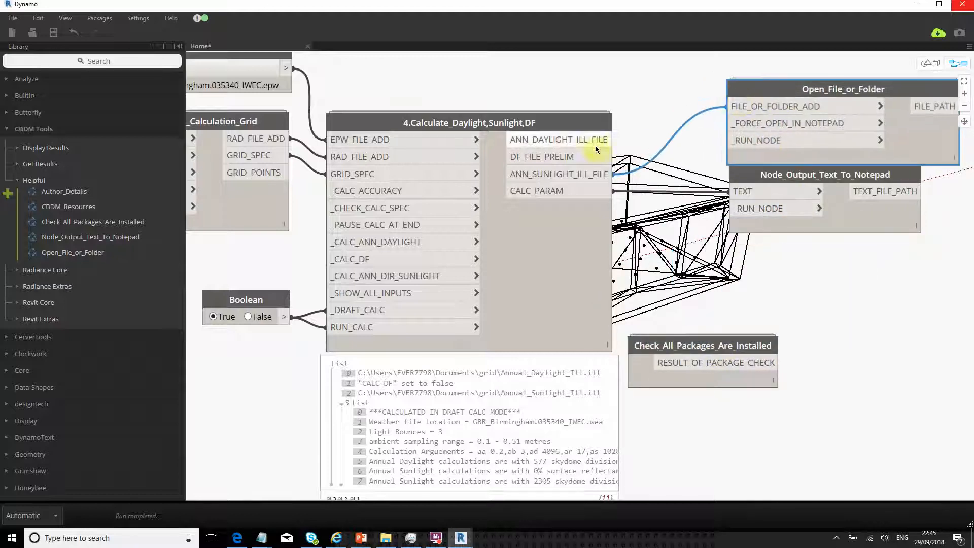
left_click_drag(596, 149, 734, 106)
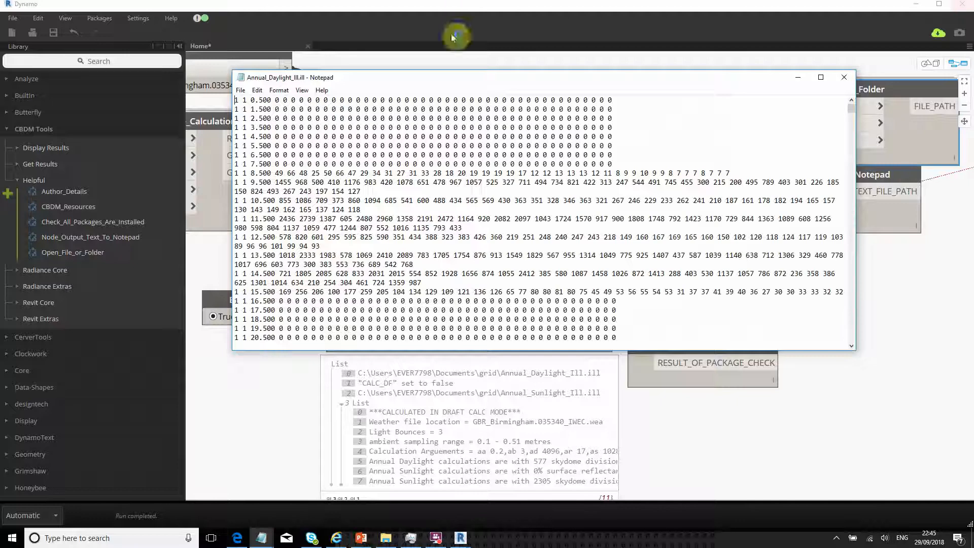
- Bring up both .ill Notepad windows from the taskbar, snapping Annual_Sunlight_Ill.ill left
left_click(260, 537)
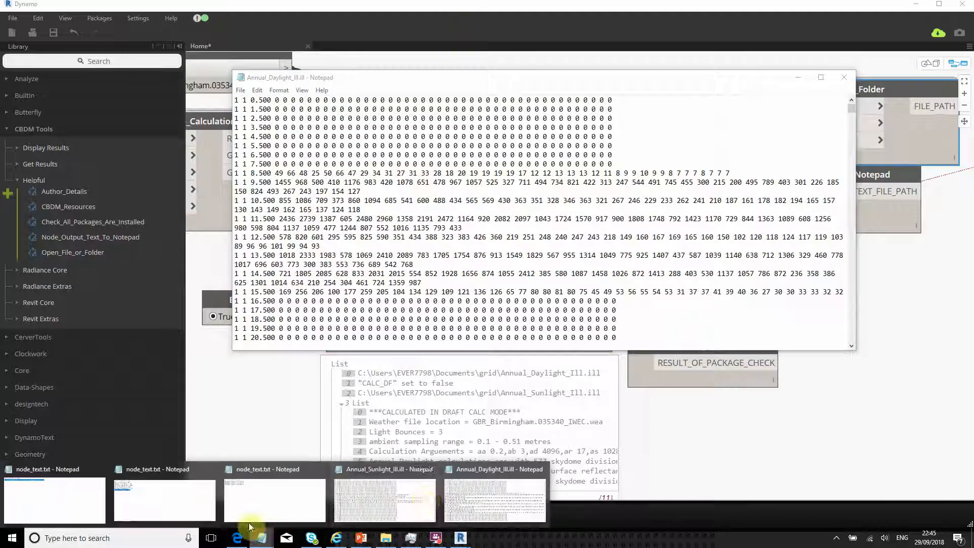
left_click(513, 502)
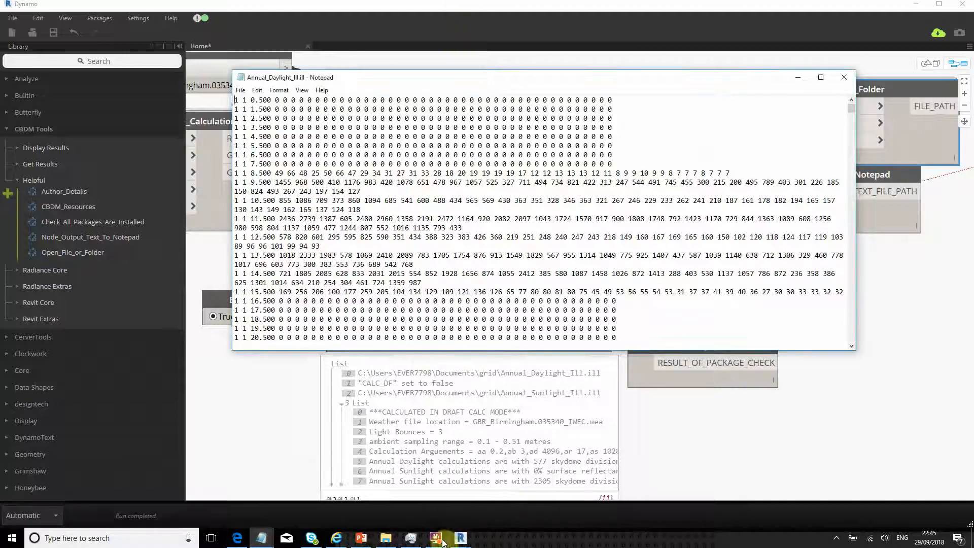
left_click(261, 538)
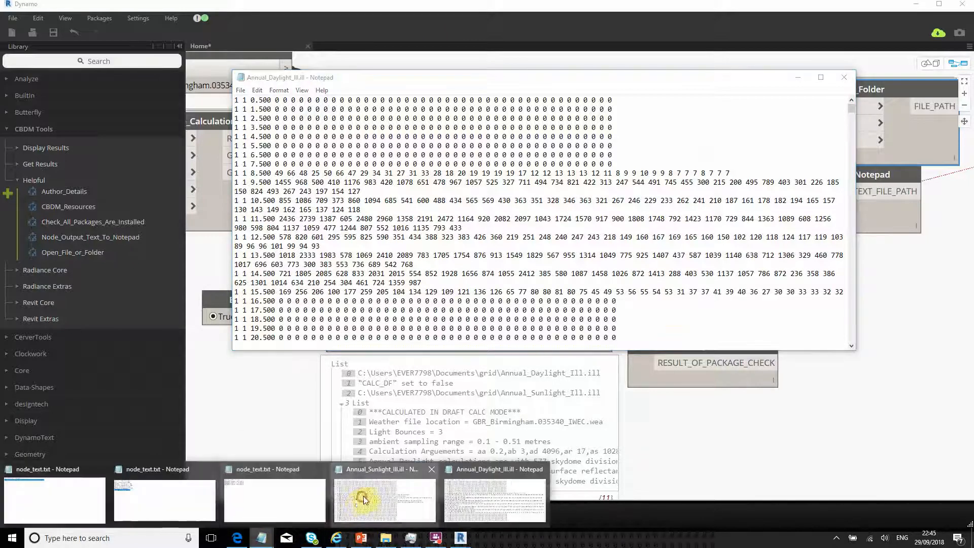
left_click(363, 500)
key("super+Left")
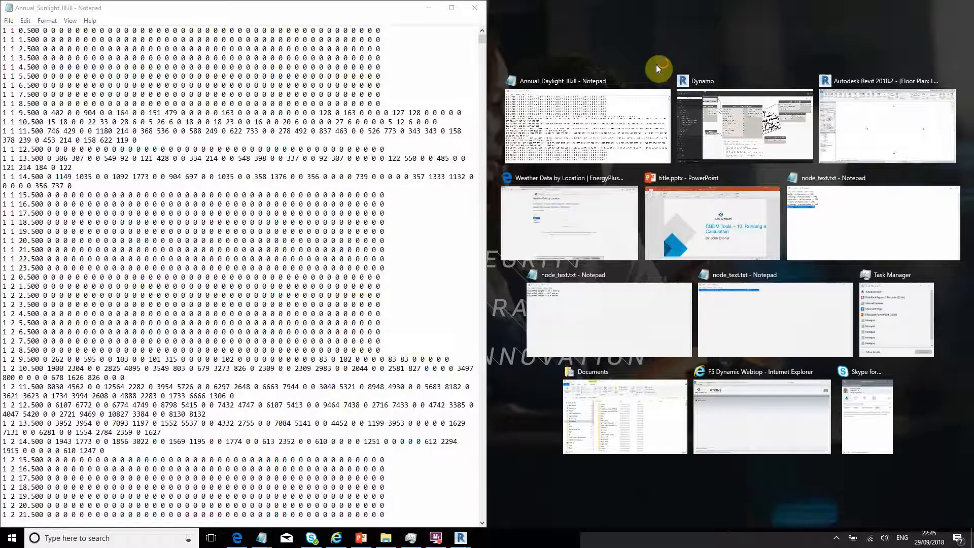
left_click(656, 65)
left_click(614, 65)
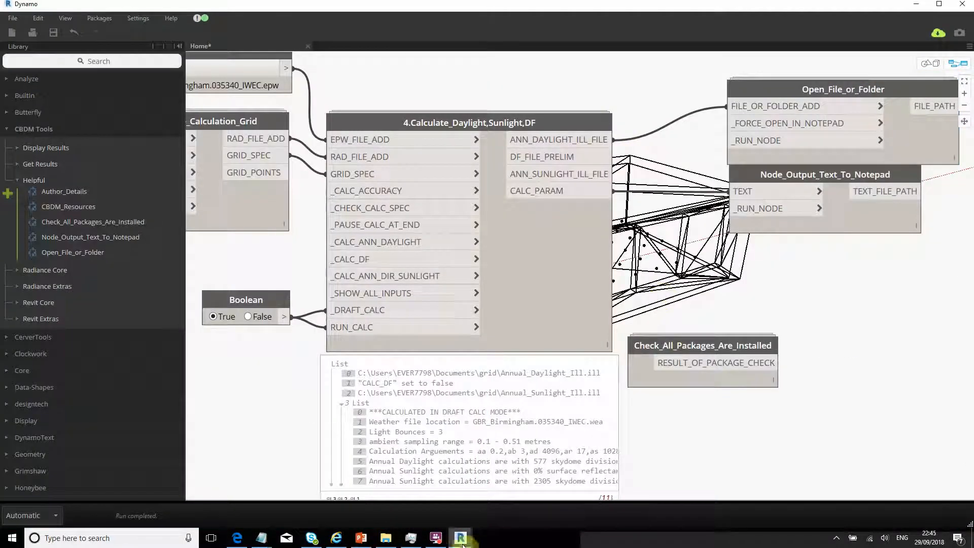
- Arrange Annual_Daylight_Ill.ill on the left half and Annual_Sunlight_Ill.ill on the right
mouse_move(262, 538)
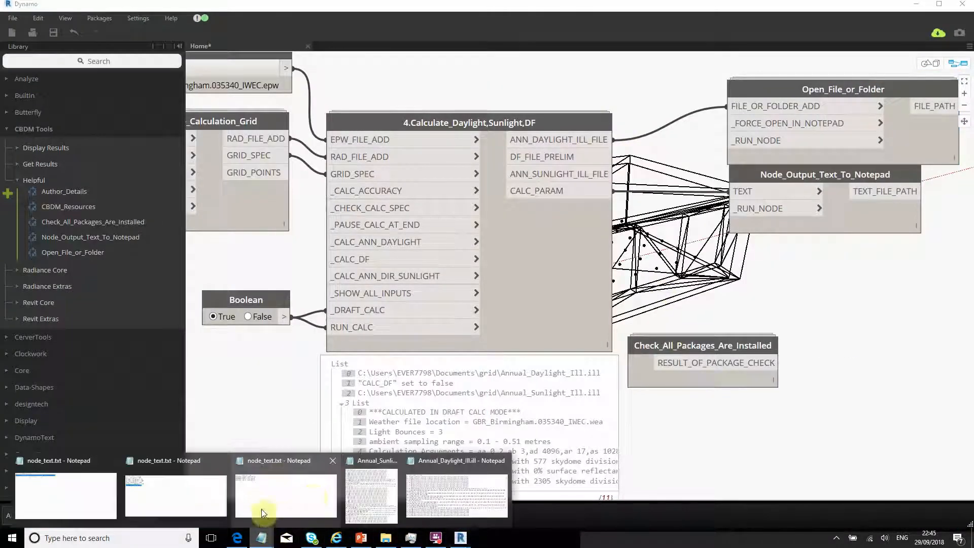
left_click(446, 484)
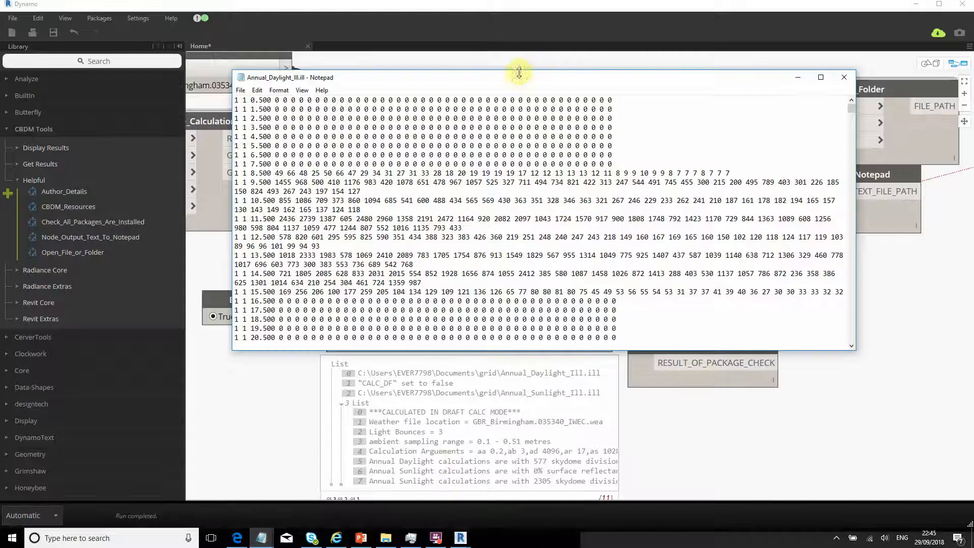
left_click_drag(519, 72, 1, 104)
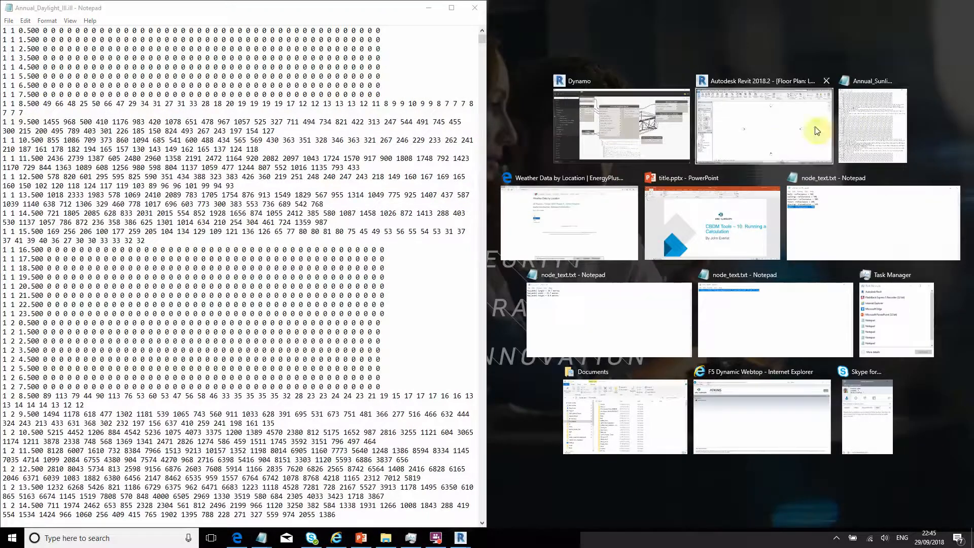
left_click(883, 122)
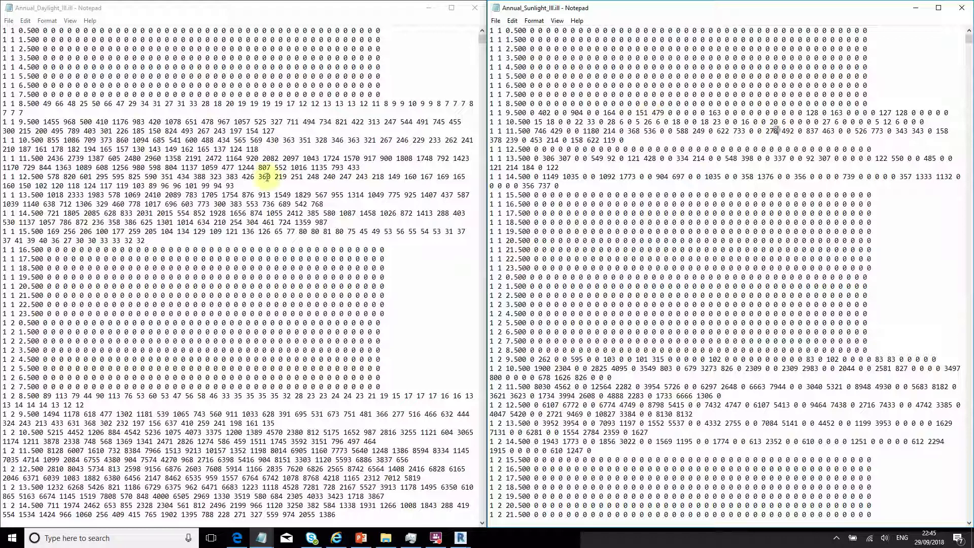
left_click(146, 177)
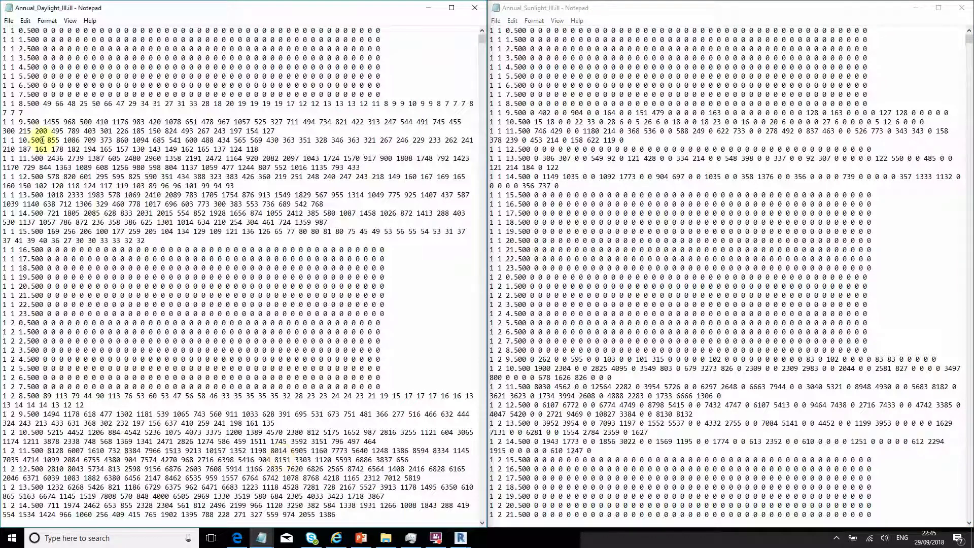
- Select matching hour rows from 2.500 down in both files to compare values
left_click_drag(71, 67, 132, 134)
left_click(120, 66)
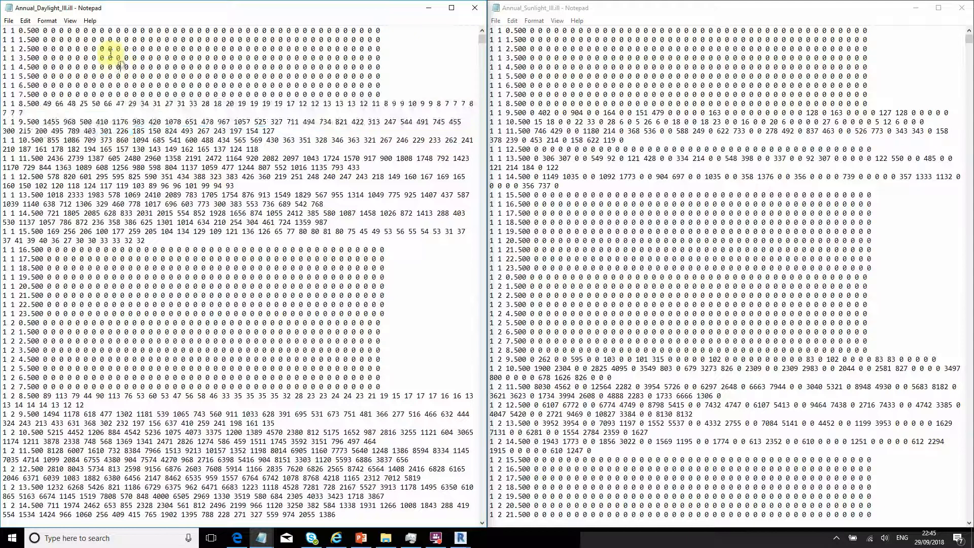
left_click_drag(110, 51, 89, 305)
left_click_drag(591, 94, 619, 323)
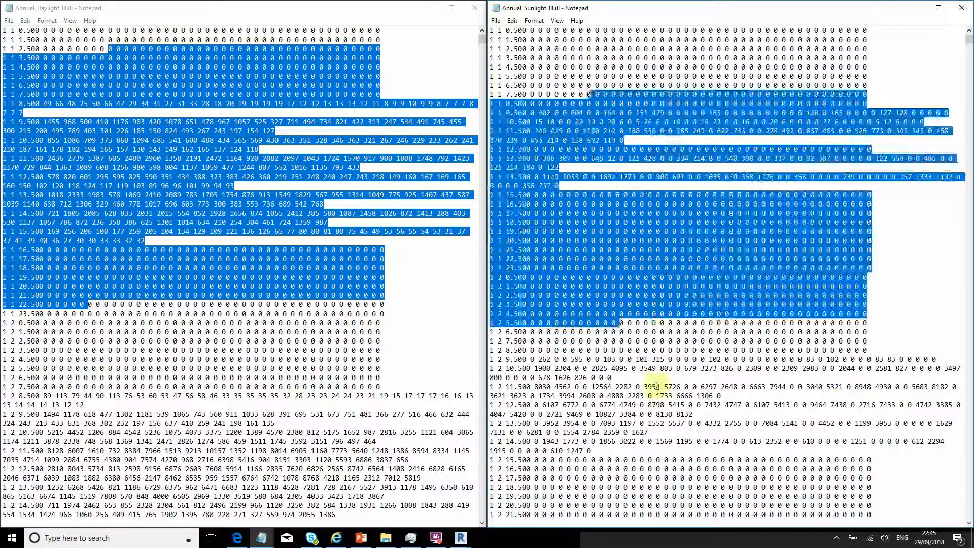
left_click(833, 369)
left_click(879, 315)
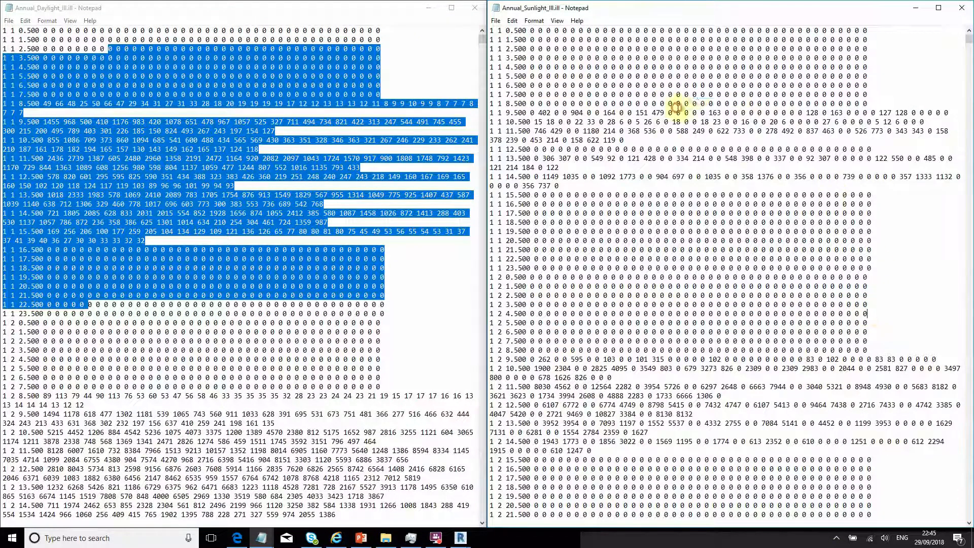
left_click_drag(578, 49, 562, 295)
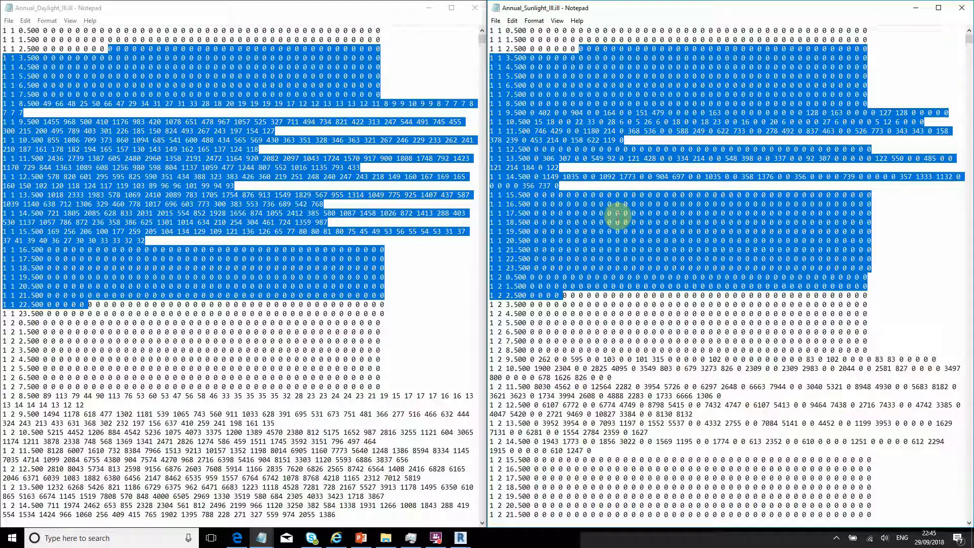
left_click(632, 213)
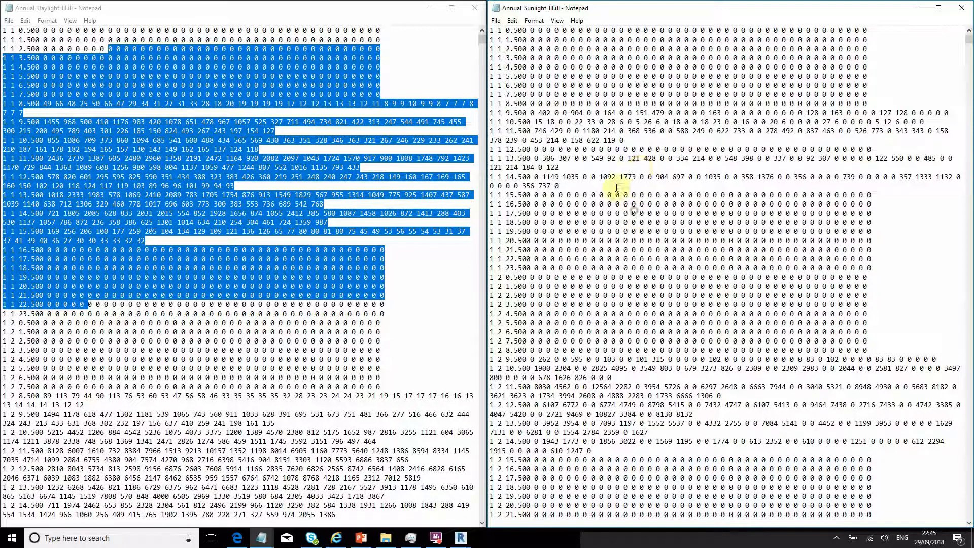
left_click_drag(599, 213, 595, 214)
left_click(724, 277)
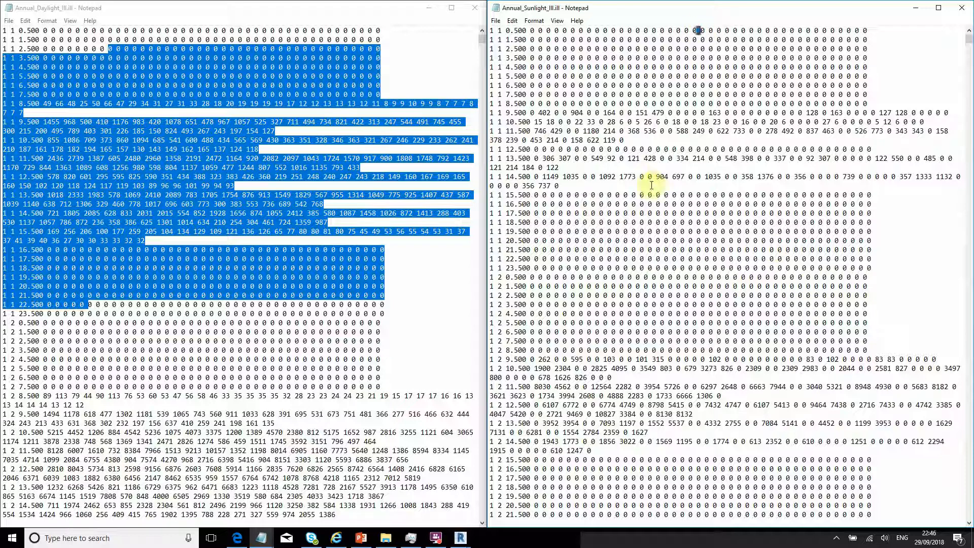
- Check a single daylight value, then close Annual_Sunlight_Ill.ill
scroll(628, 399, "down", 3)
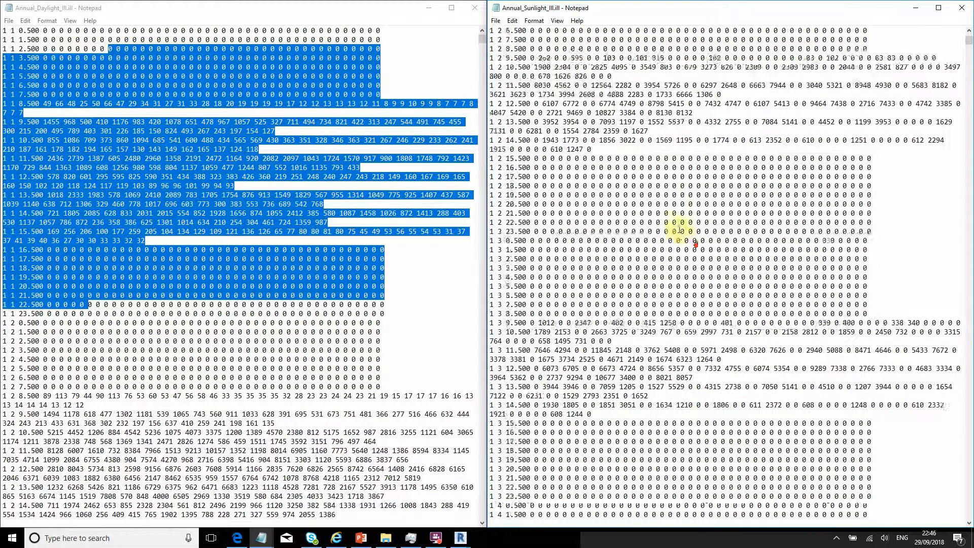
scroll(708, 158, "up", 3)
double_click(179, 277)
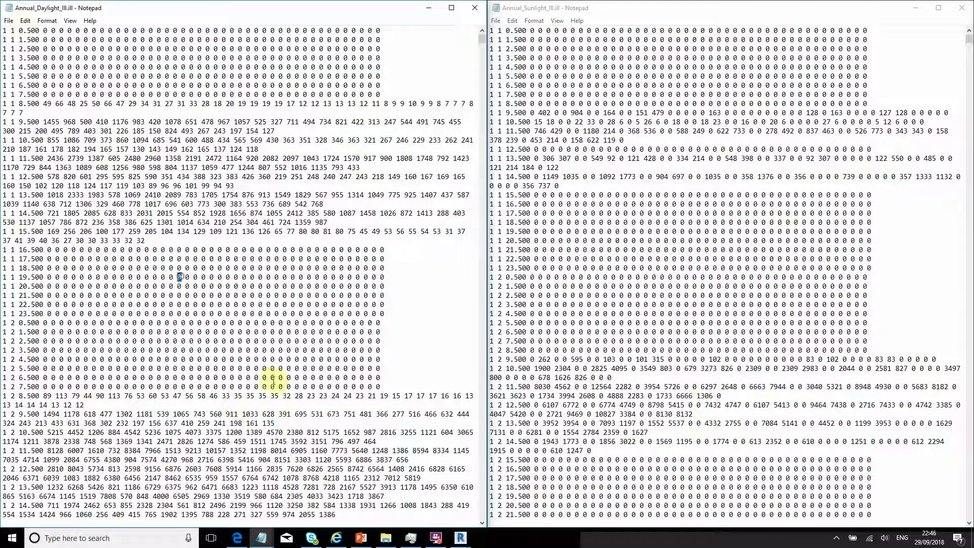
left_click(839, 30)
left_click(962, 8)
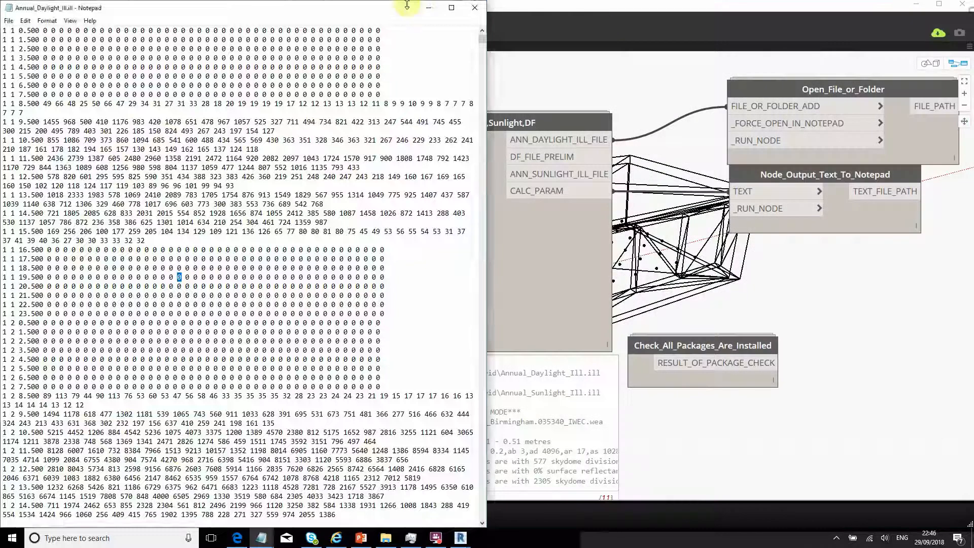
- Close Annual_Daylight_Ill.ill and drag the Boolean node further left of the Calculate node
left_click(475, 8)
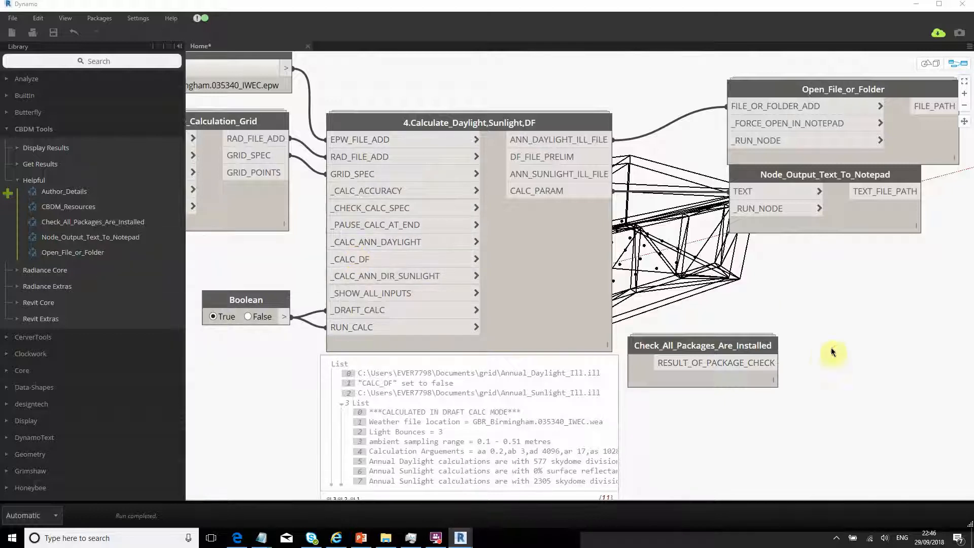
middle_click_drag(769, 300, 609, 377)
scroll(599, 311, "up", 4)
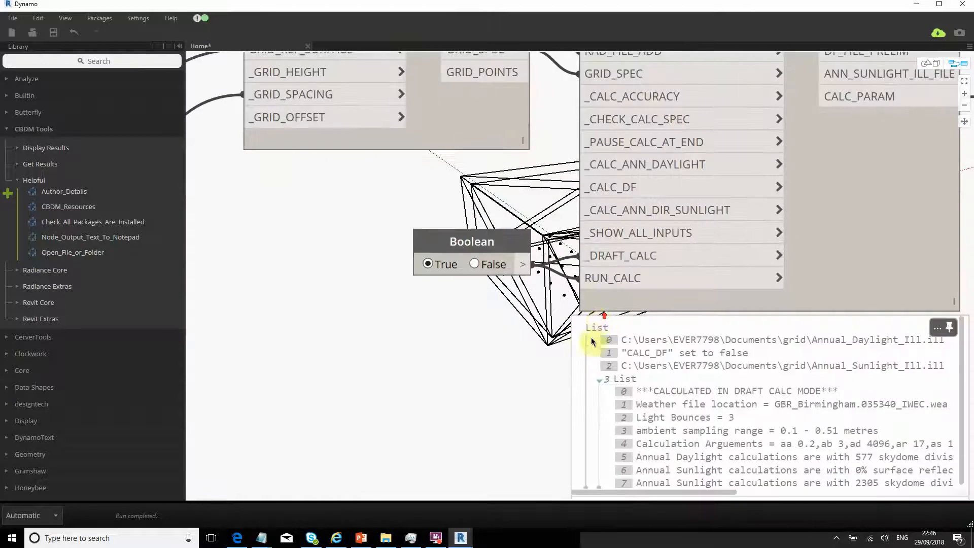
middle_click_drag(519, 388, 517, 405)
left_click_drag(431, 301, 269, 294)
scroll(408, 410, "down", 3)
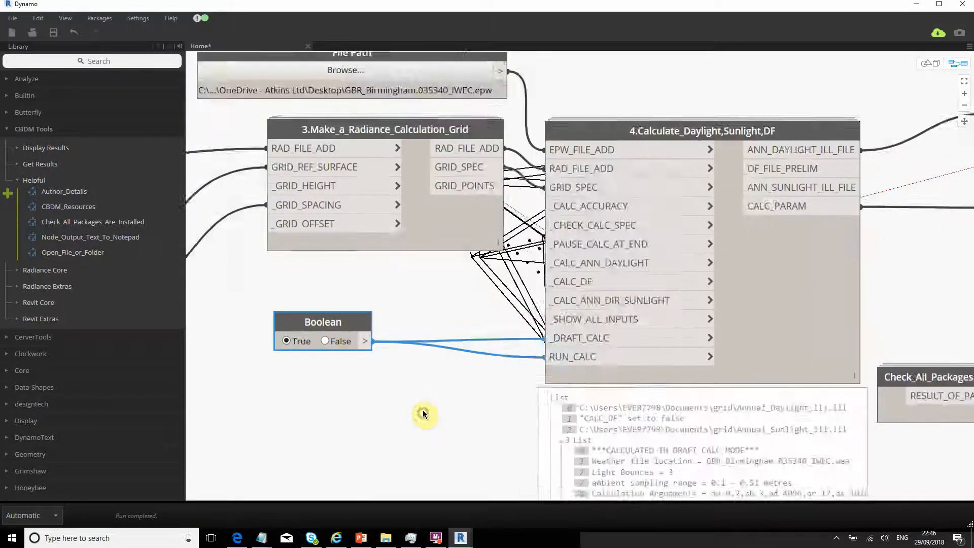
scroll(463, 202, "up", 5)
middle_click_drag(368, 322, 430, 405)
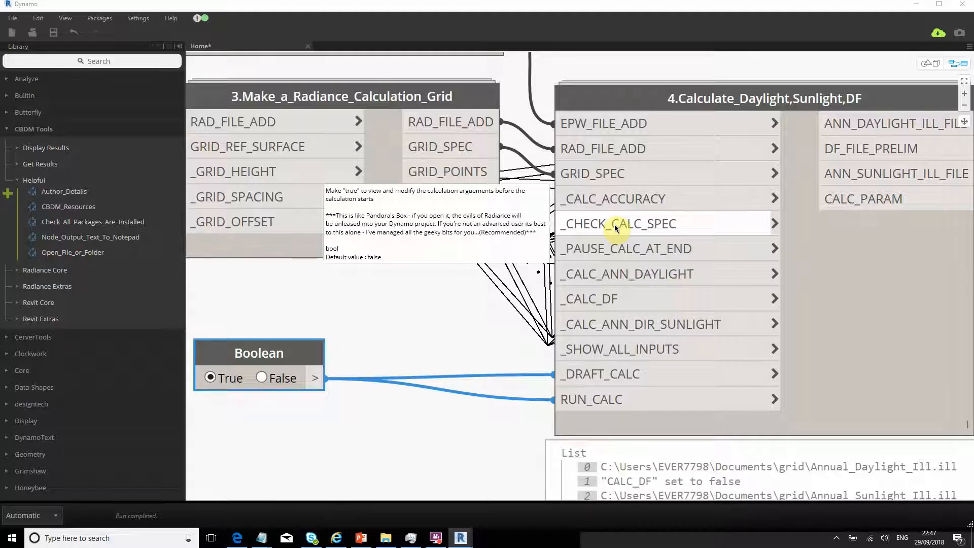
- Review the calculation parameter lines aa to as in calc_param_daylight.txt, then return to the Dynamo graph
left_click(324, 324)
left_click_drag(316, 381, 577, 226)
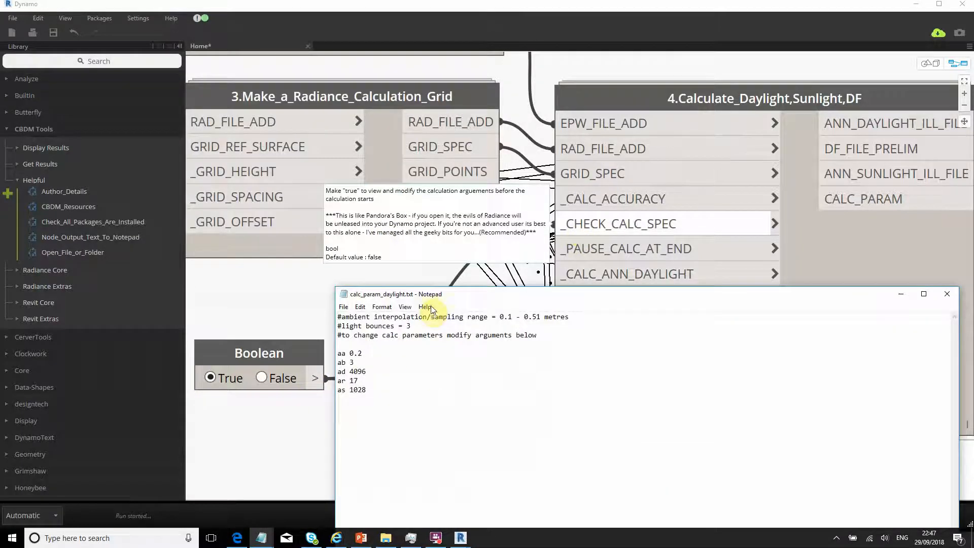
left_click_drag(505, 398, 466, 356)
left_click(516, 404)
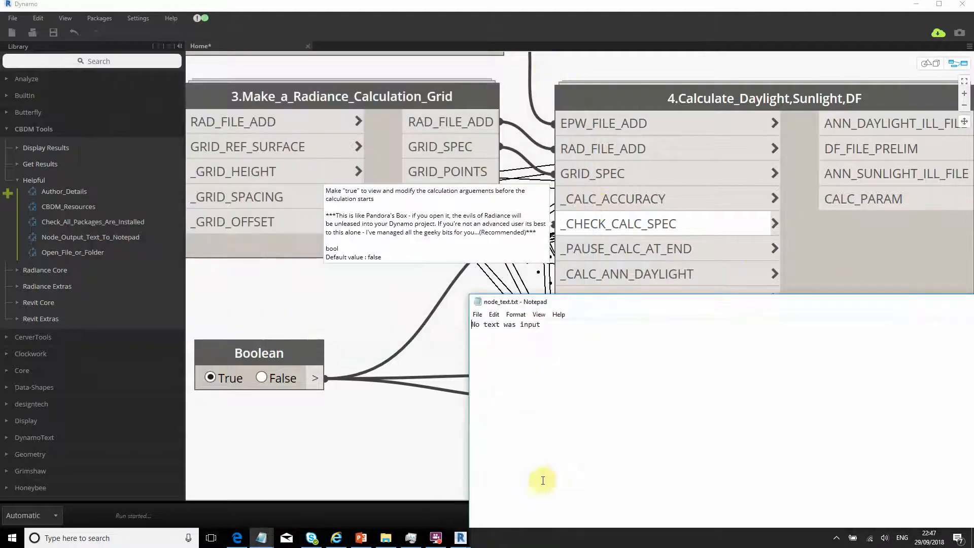
key("alt+Tab")
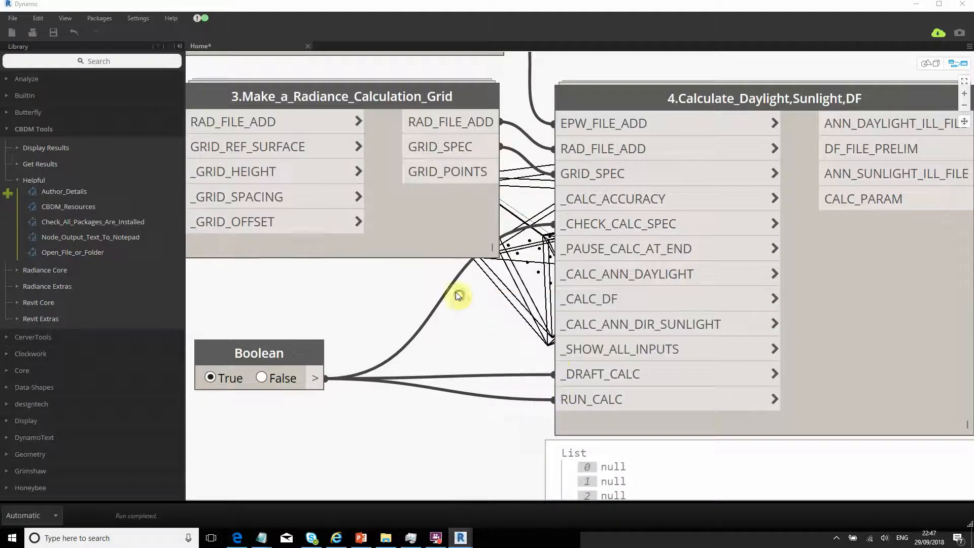
- Wire the True toggle's output into the _PAUSE_CALC_AT_END input
scroll(457, 381, "up", 3)
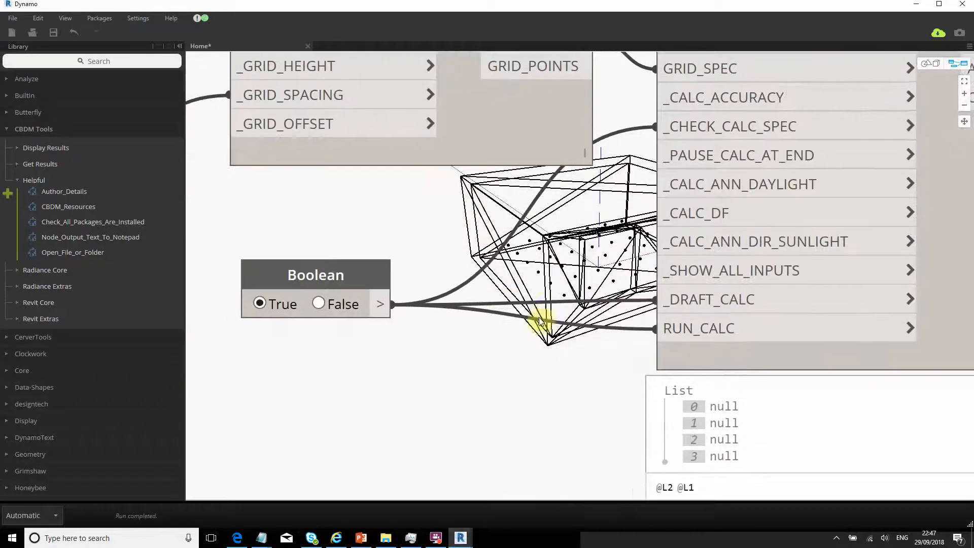
scroll(533, 331, "down", 4)
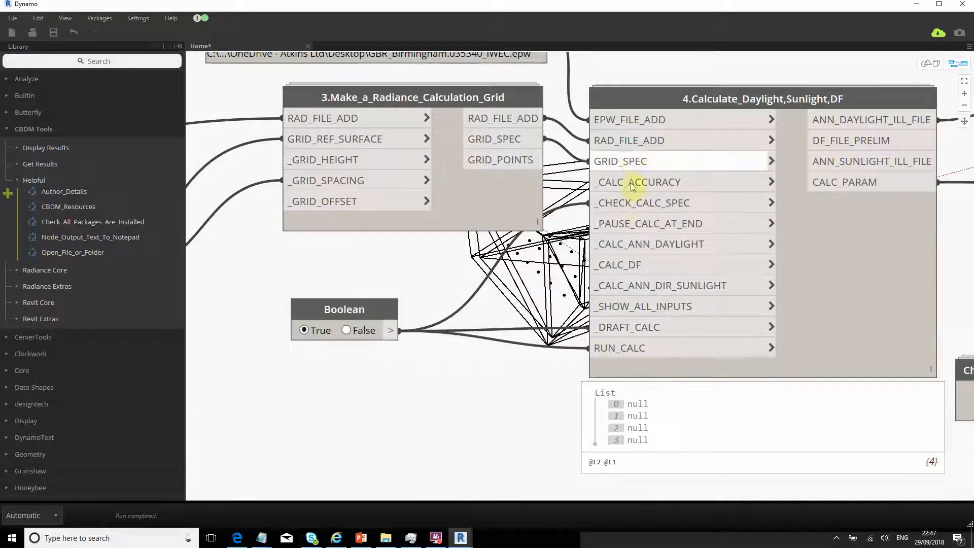
left_click(385, 331)
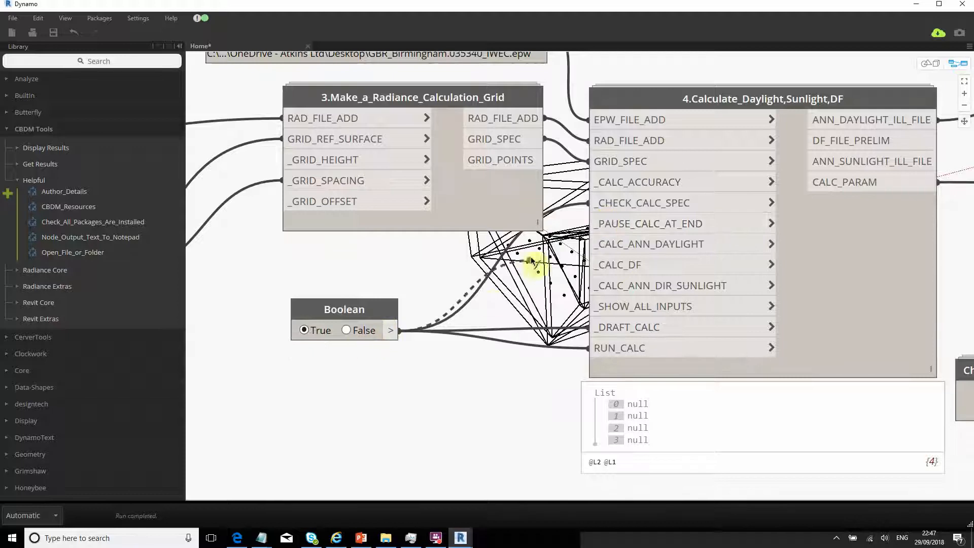
left_click(604, 228)
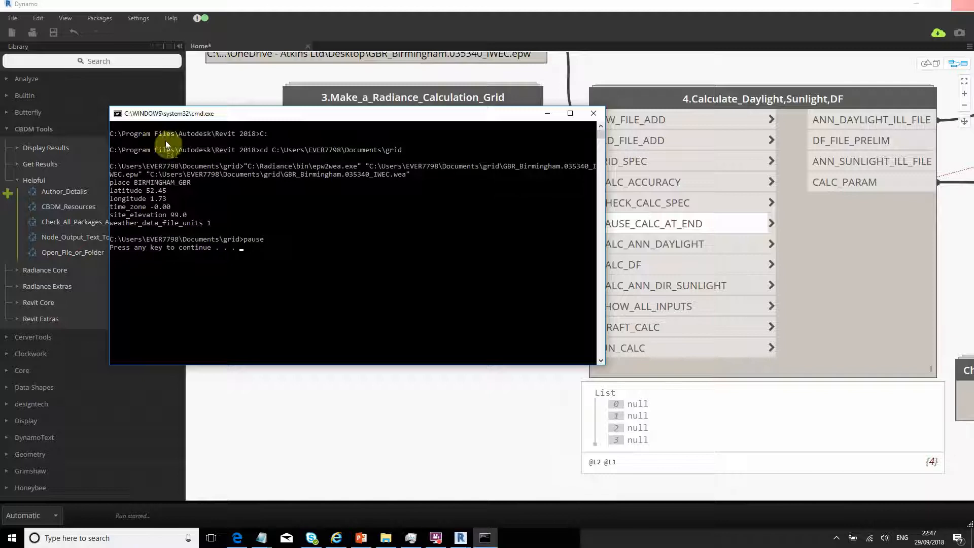
- Continue each paused calculation stage in the command window and close the parameter and node_text.txt files
key("Return")
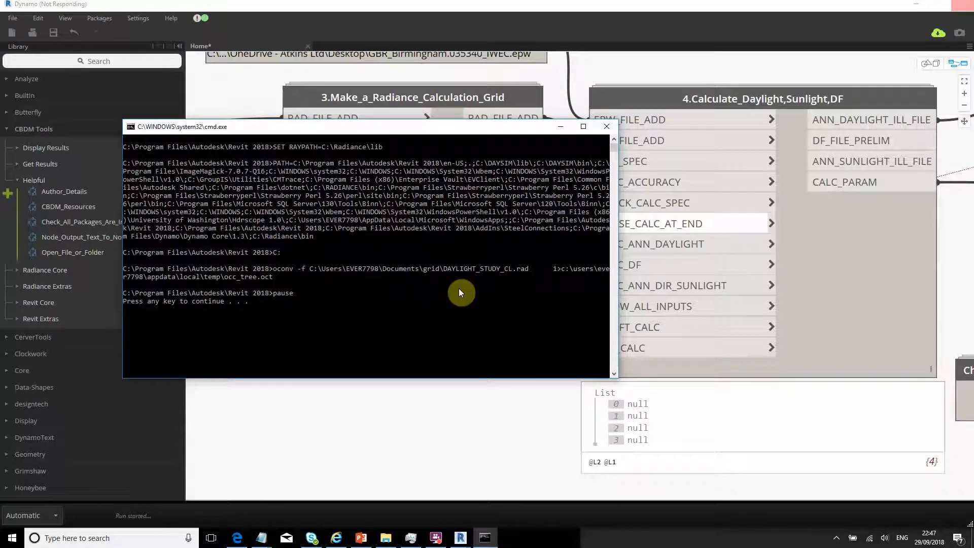
key("Return")
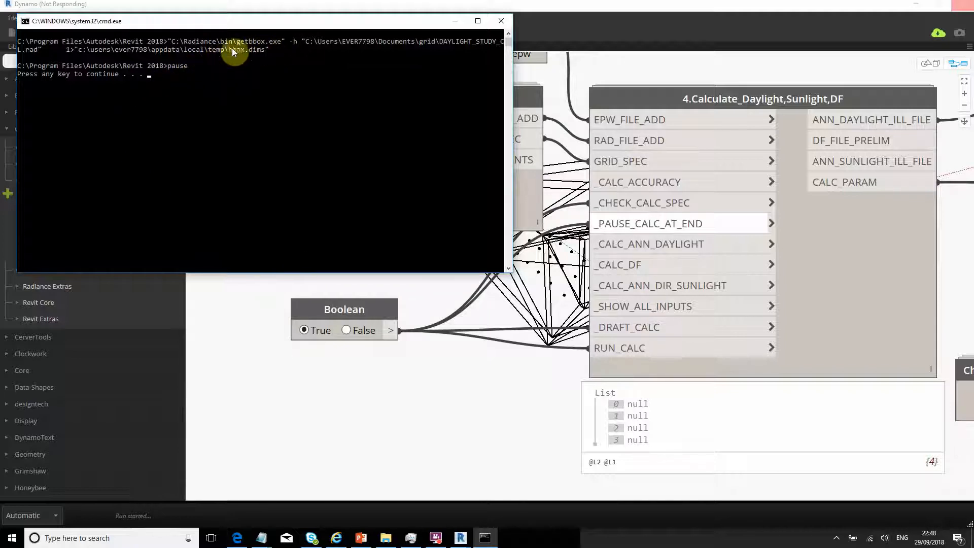
key("Return")
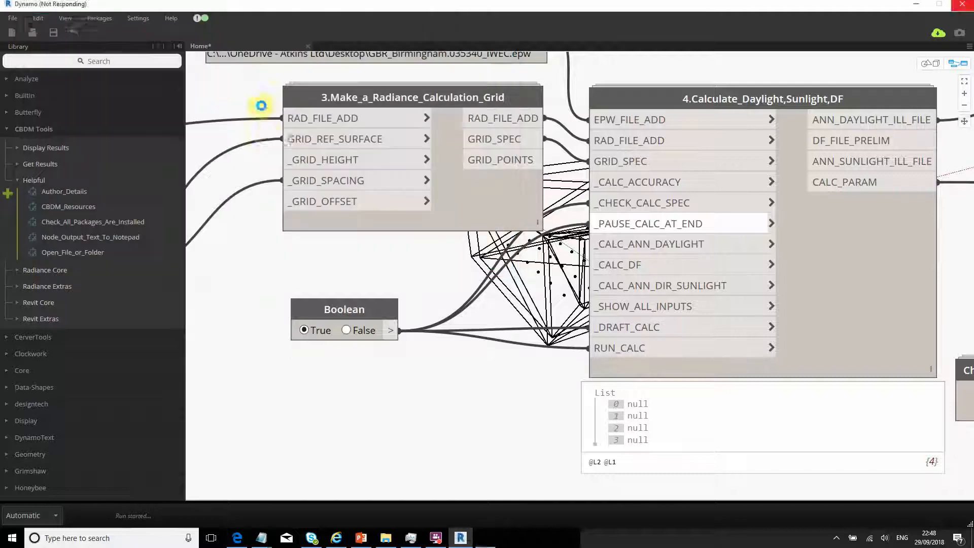
left_click_drag(805, 300, 589, 267)
left_click(869, 272)
left_click(511, 32)
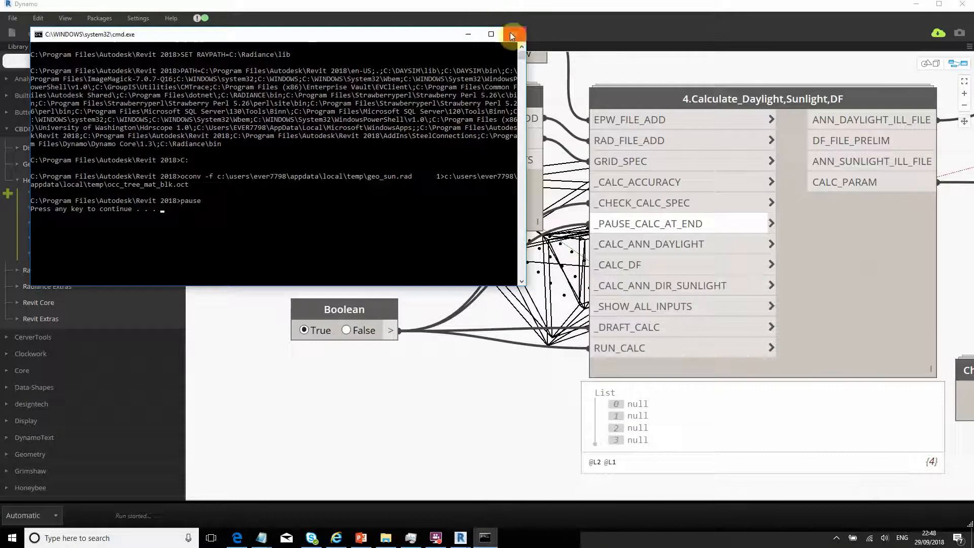
key("Return")
left_click(865, 274)
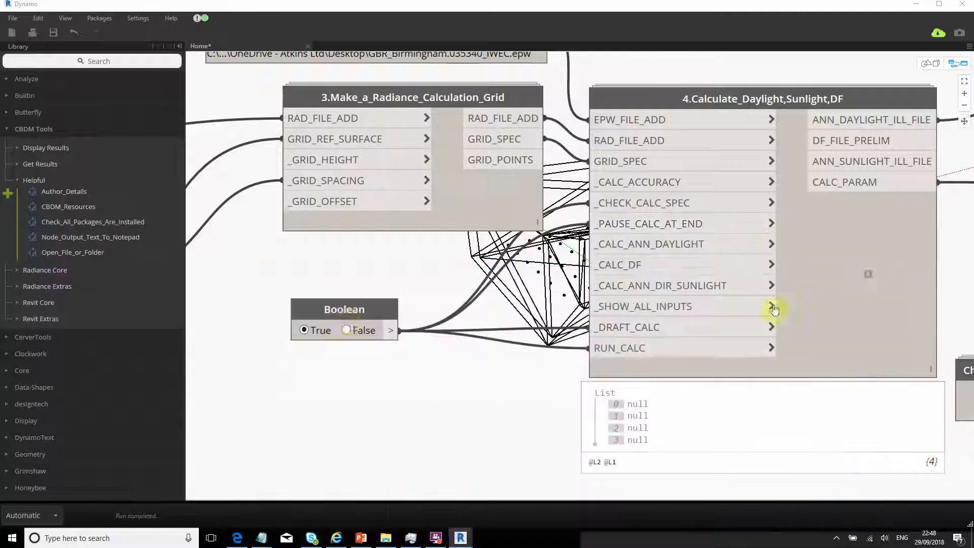
- Connect the True toggle's output to the _SHOW_ALL_INPUTS input
scroll(499, 296, "up", 5)
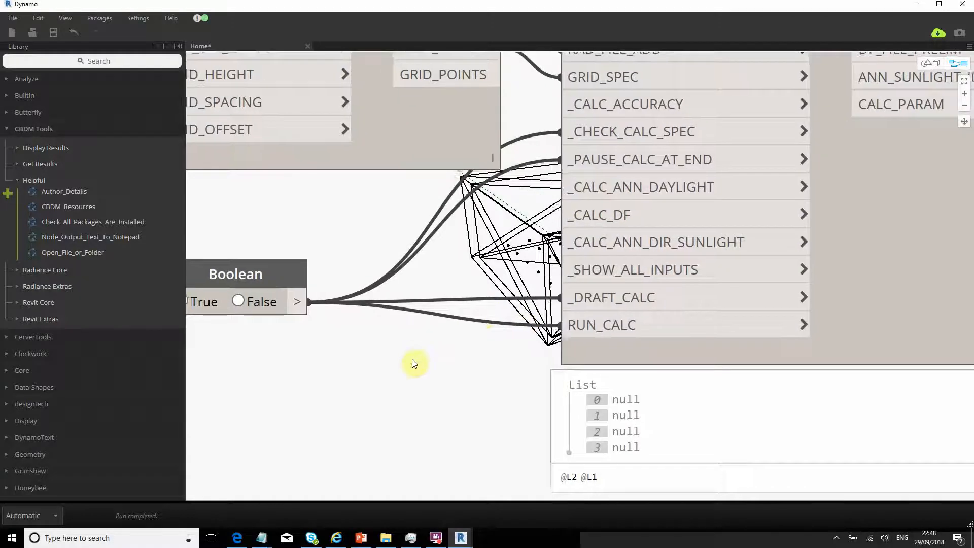
scroll(412, 361, "down", 3)
middle_click_drag(408, 358, 418, 294)
middle_click_drag(406, 328, 413, 311)
scroll(417, 314, "down", 2)
scroll(466, 282, "up", 2)
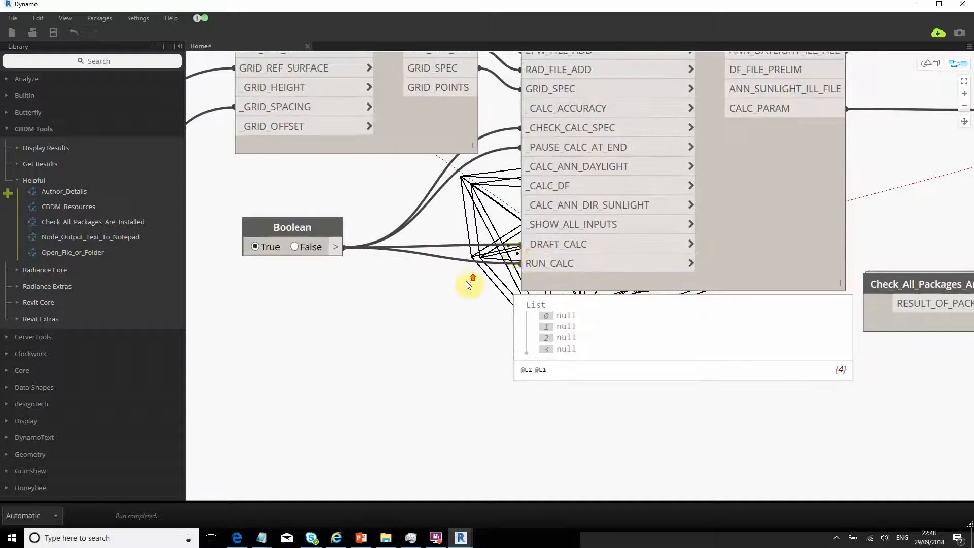
left_click(336, 247)
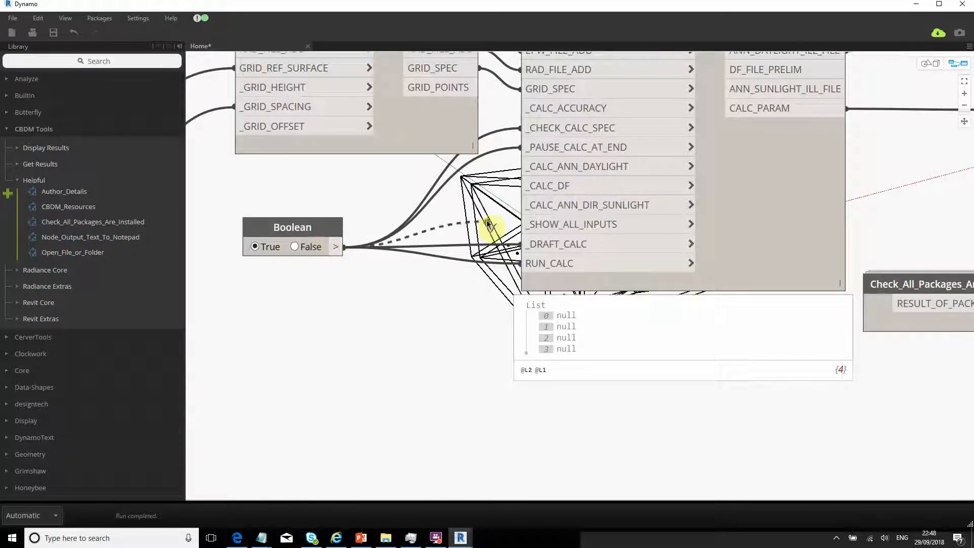
left_click(526, 225)
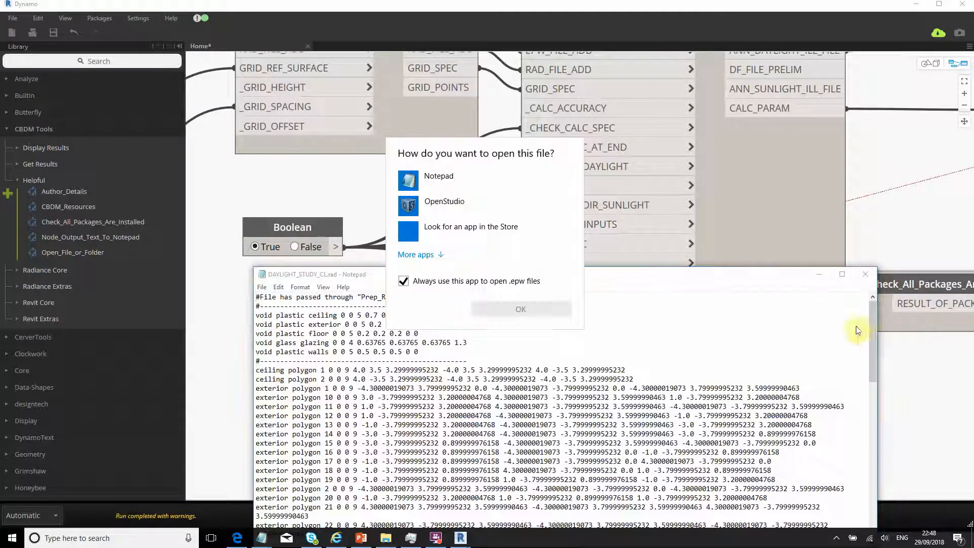
- Review the opened DAYLIGHT_STUDY_CL.rad file, then return to Dynamo and select the Open_File_or_Folder node
left_click_drag(870, 330, 888, 405)
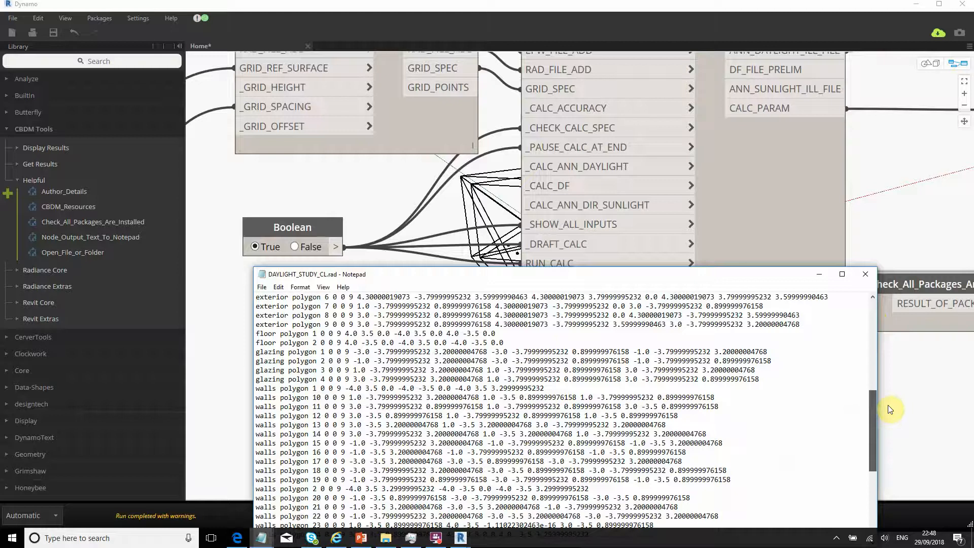
left_click(888, 405)
middle_click_drag(721, 238, 410, 363)
left_click_drag(824, 111, 869, 111)
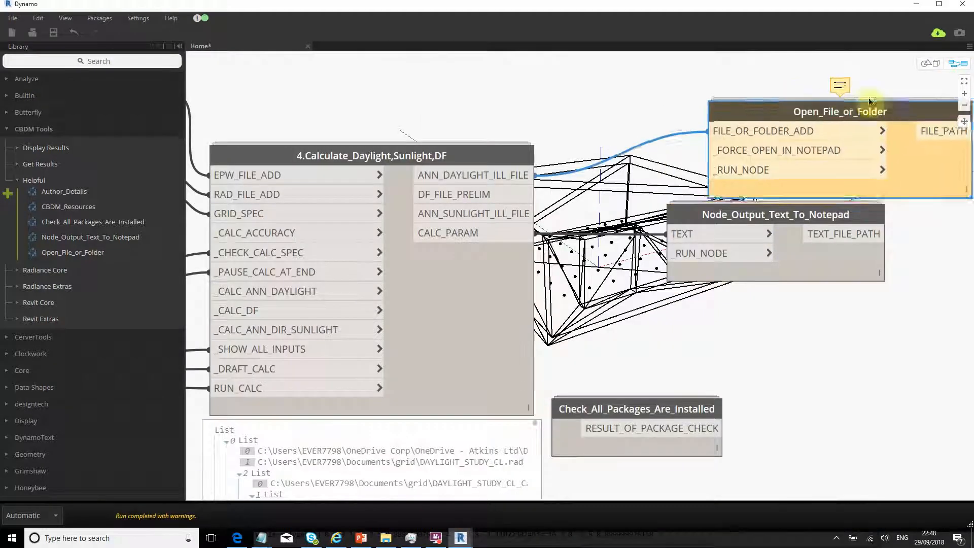
- Delete the Open_File_or_Folder and Node_Output_Text_To_Notepad helper nodes
key("Delete")
left_click(792, 213)
key("Delete")
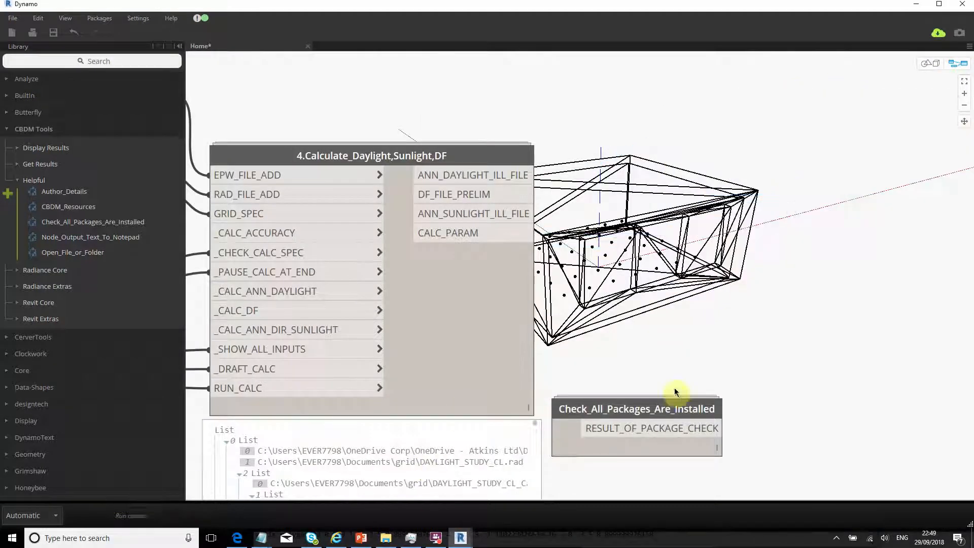
scroll(529, 272, "down", 5)
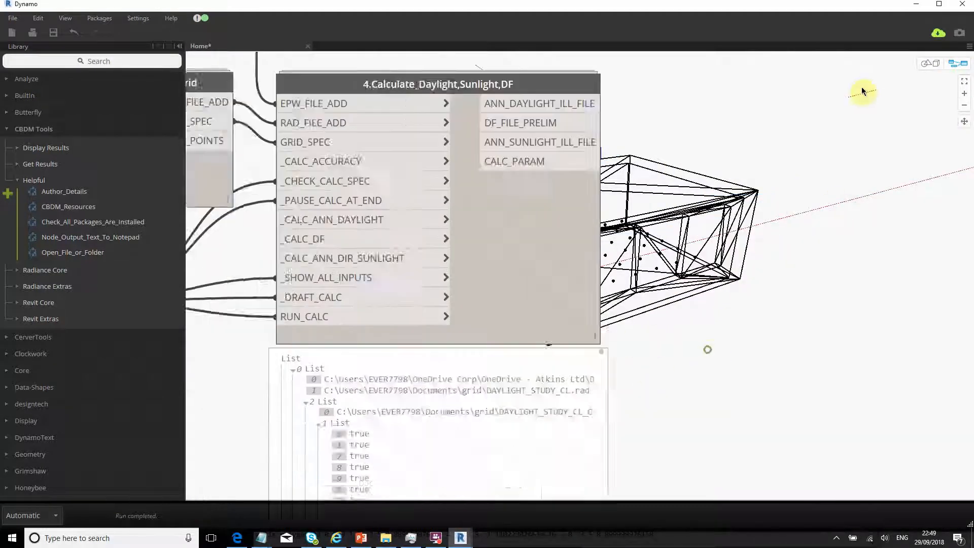
scroll(517, 281, "up", 5)
scroll(517, 280, "down", 1)
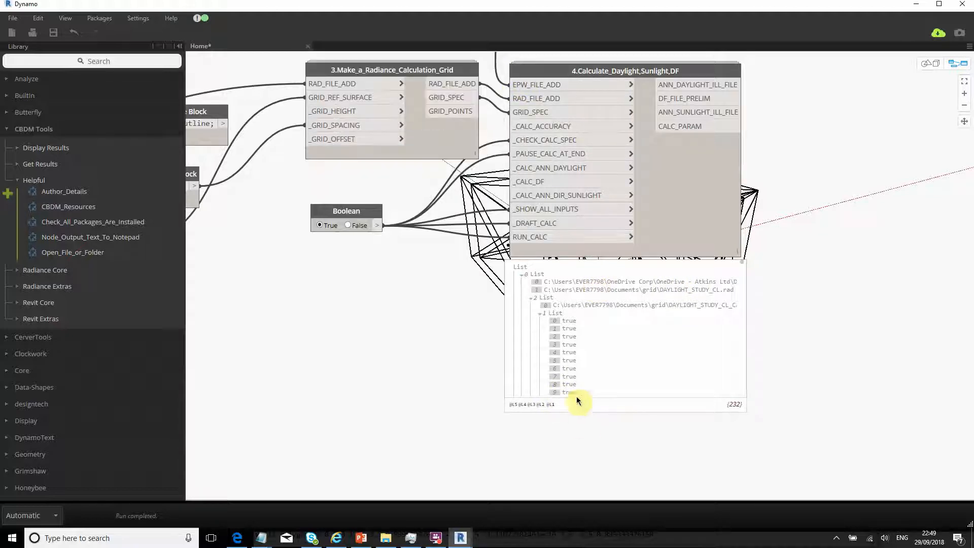
- Select the calculation node to trace its wires through the graph
left_click_drag(578, 396, 675, 396)
left_click_drag(570, 398, 666, 394)
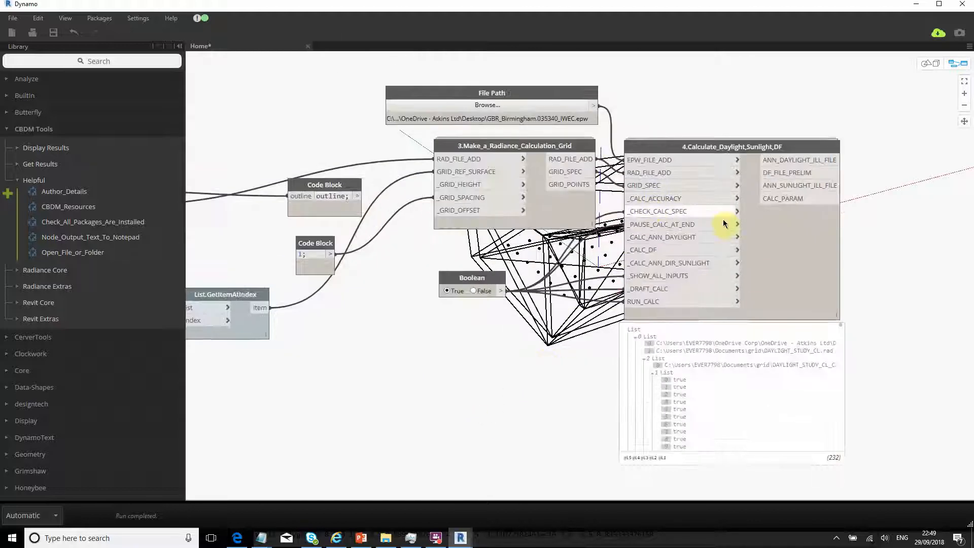
left_click(751, 272)
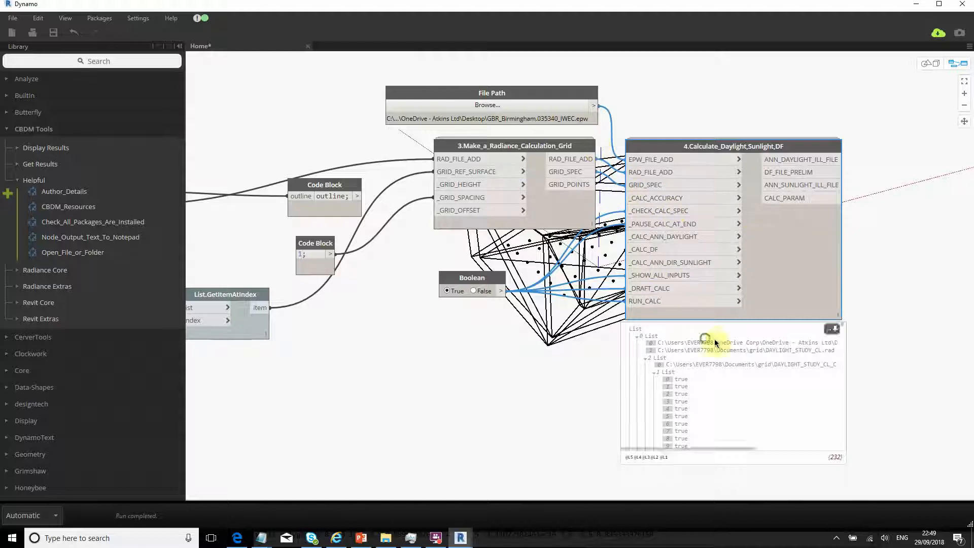
middle_click_drag(364, 412, 396, 416)
scroll(504, 364, "down", 3)
scroll(561, 326, "up", 3)
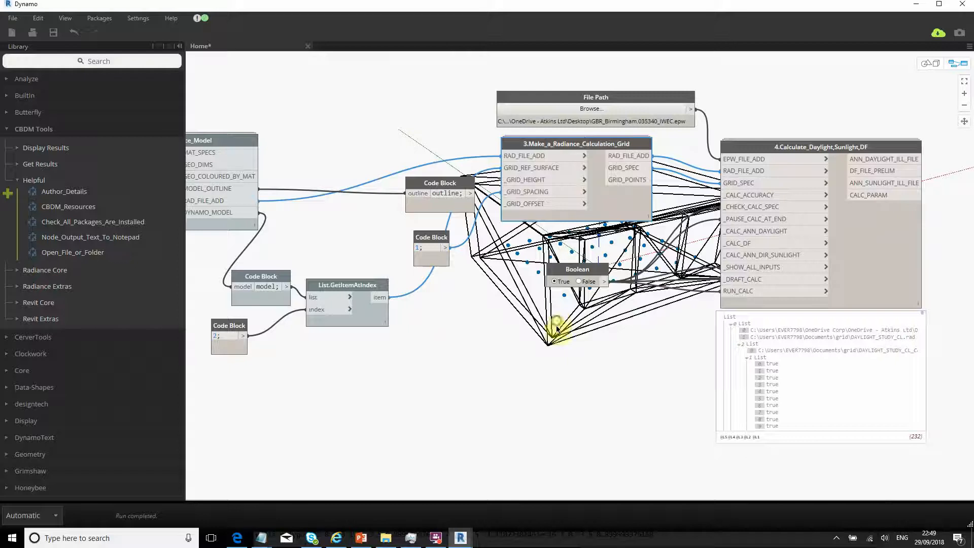
scroll(555, 327, "down", 2)
scroll(807, 214, "up", 2)
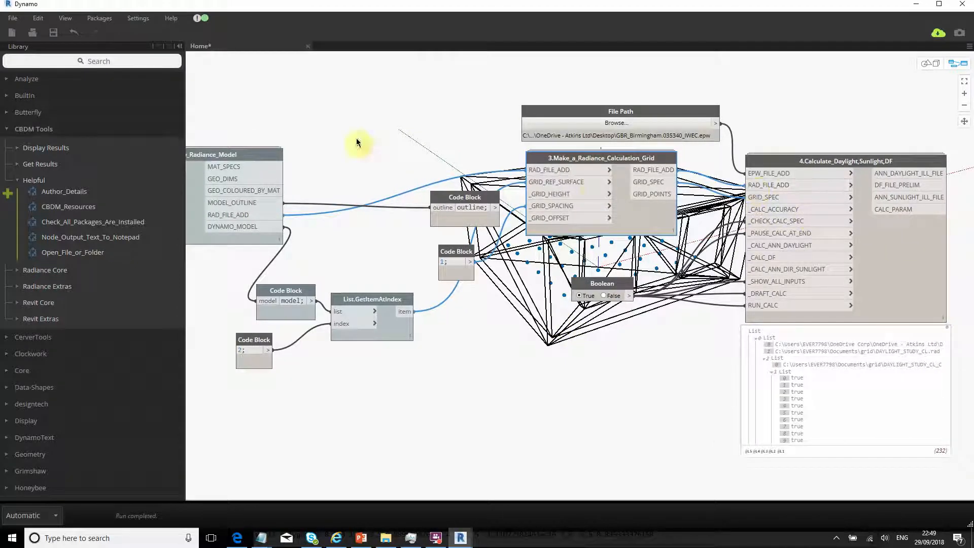
- Move the calculation grid node to the far left and 1.Prep_Radiance_File beside the calculation node
left_click_drag(609, 159, 233, 257)
scroll(587, 370, "down", 3)
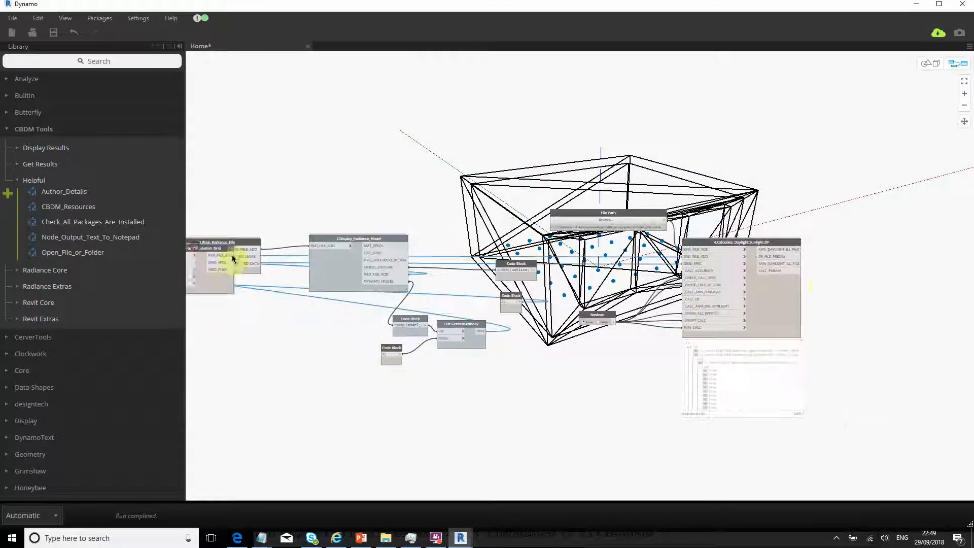
scroll(675, 271, "up", 3)
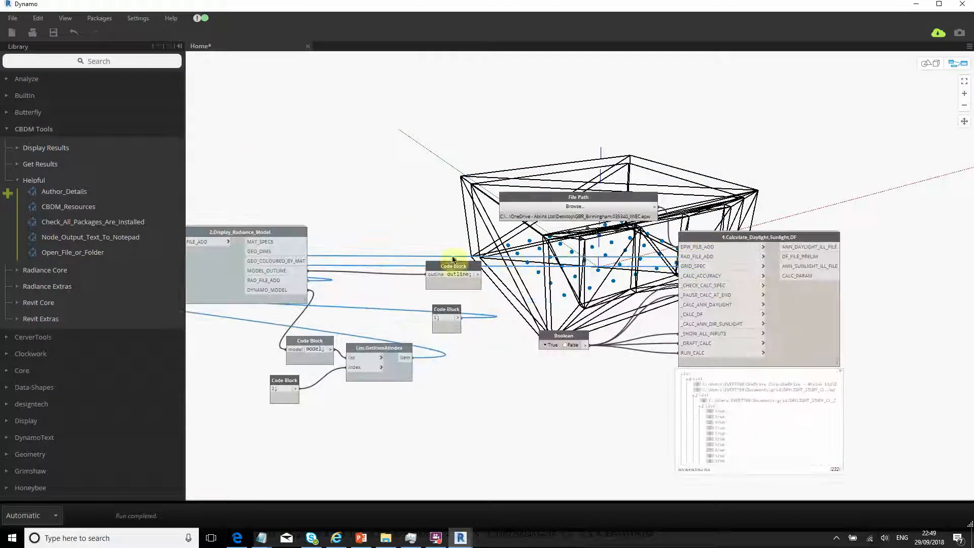
middle_click_drag(370, 260, 511, 256)
left_click_drag(228, 239, 742, 244)
- Centre the view on the calculation node's 232-item results preview
middle_click_drag(875, 389, 724, 326)
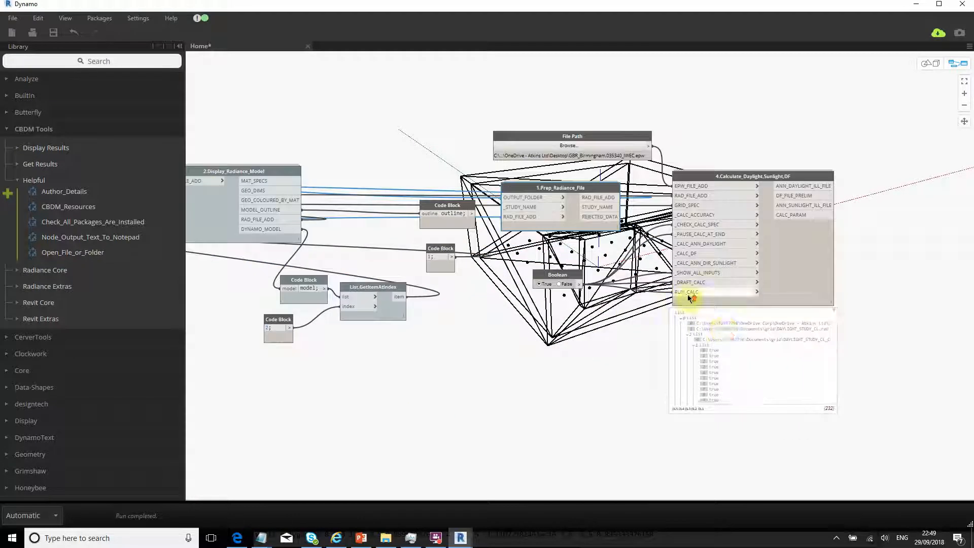
scroll(692, 287, "up", 3)
mouse_move(678, 269)
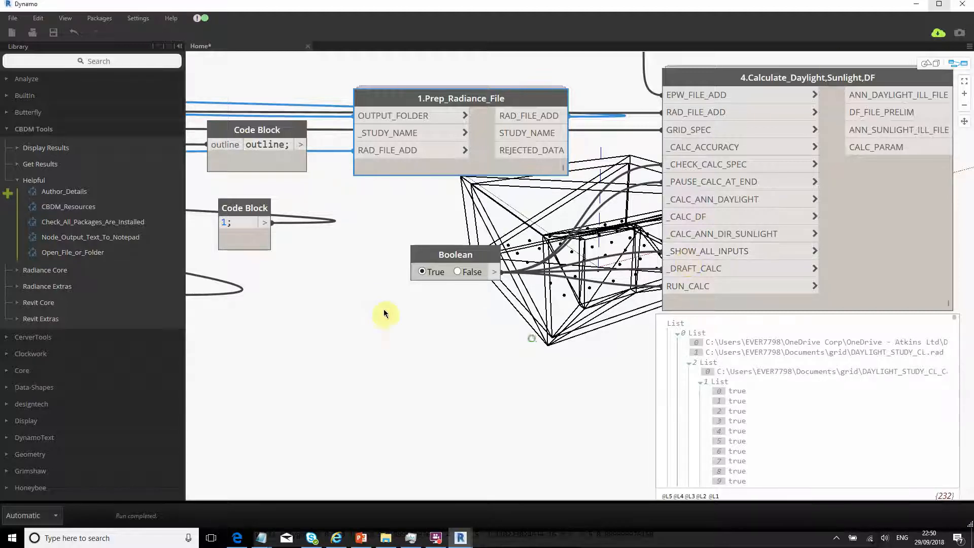
middle_click_drag(383, 309, 204, 265)
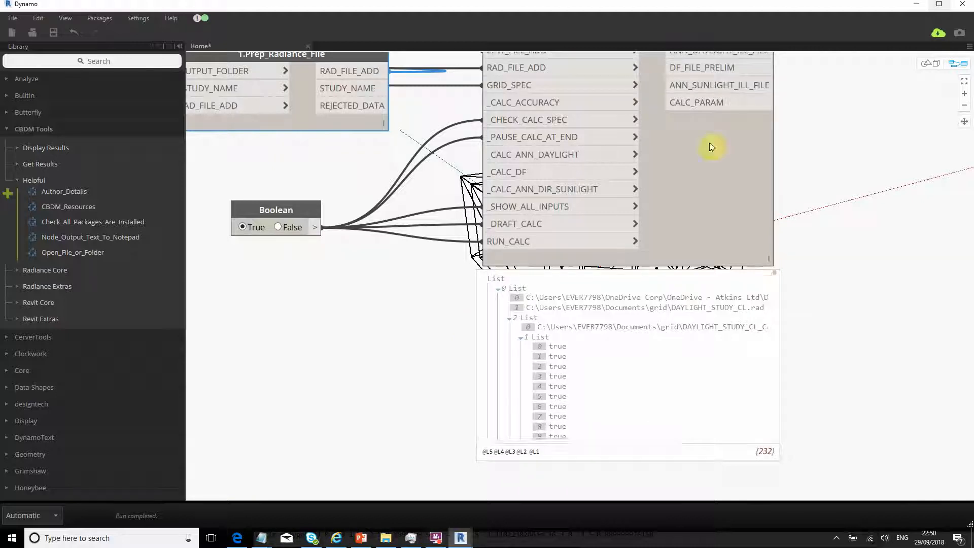
left_click(435, 541)
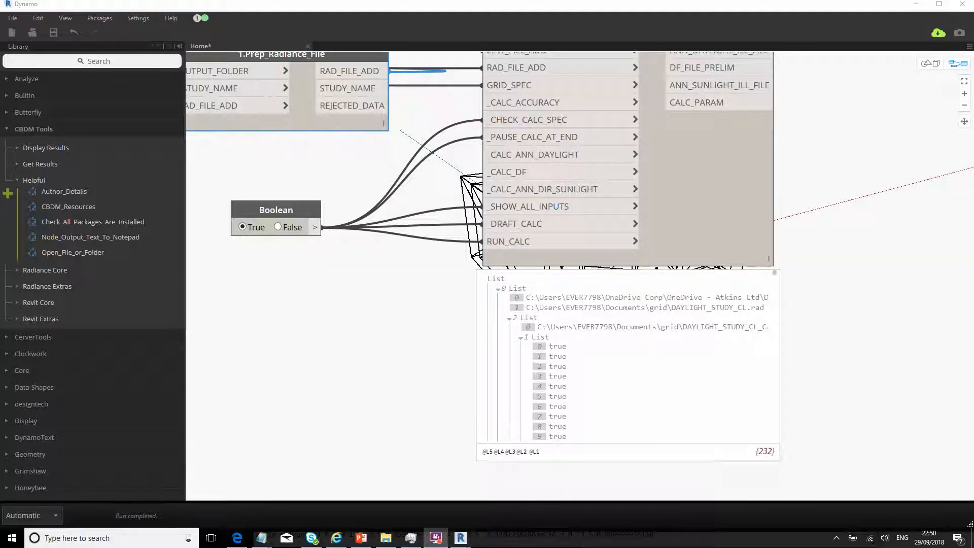